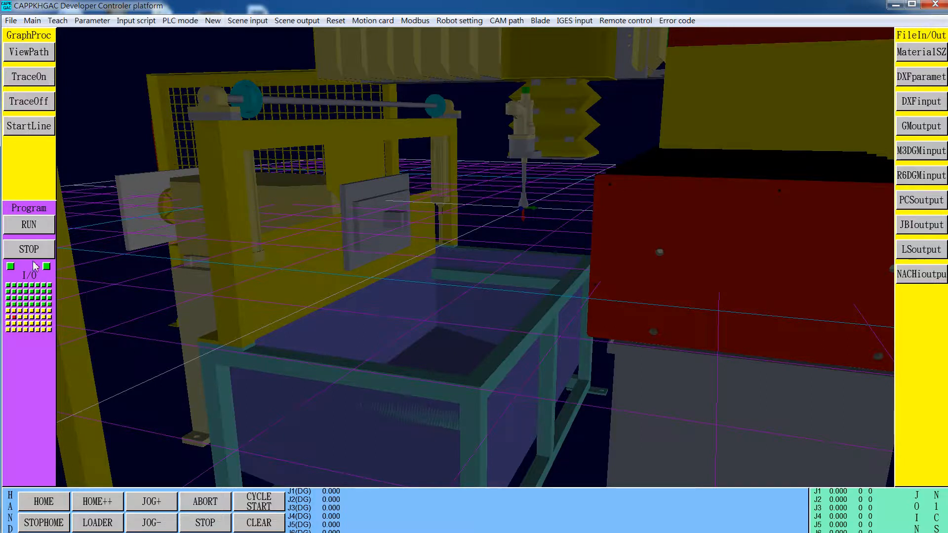
# - Review the I/O table, switch to teaching mode, and check the input script action assignments without changing them
pyautogui.click(28, 279)
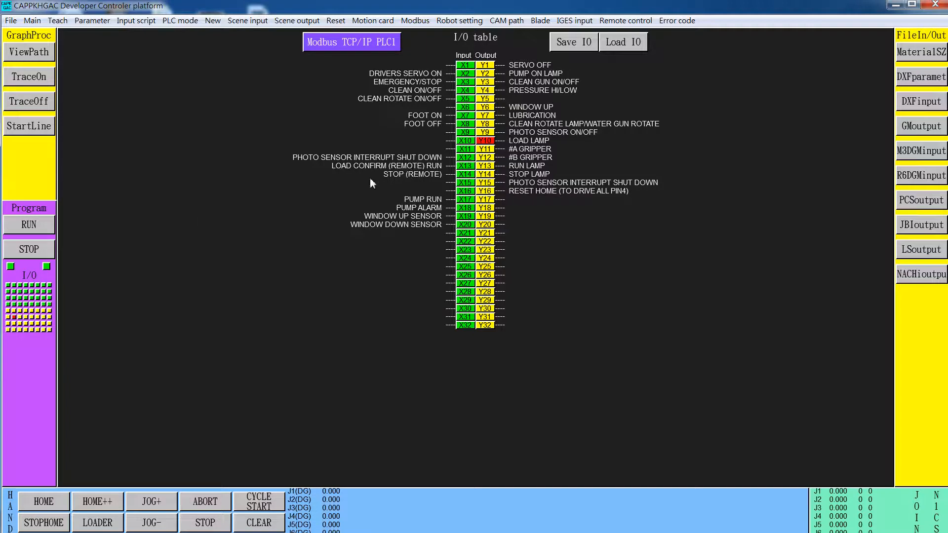
pyautogui.click(58, 23)
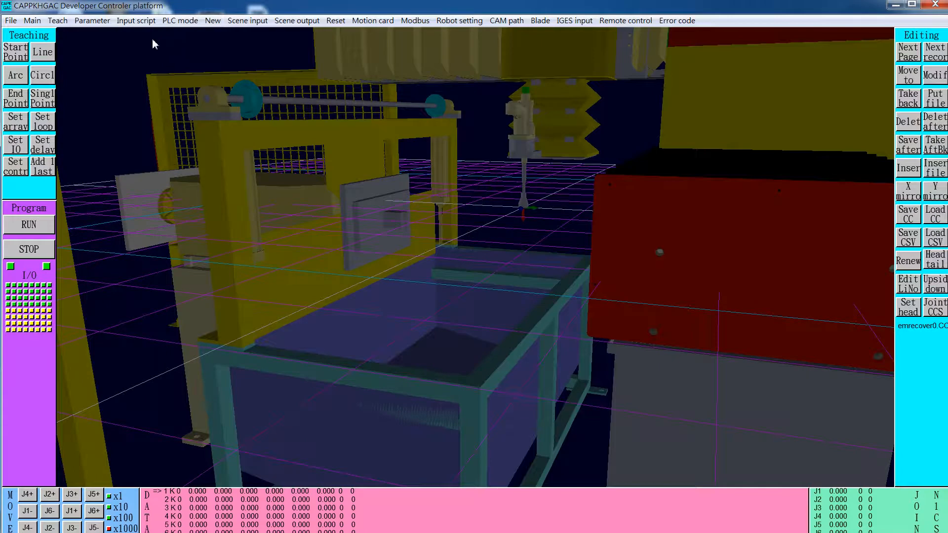
pyautogui.click(142, 23)
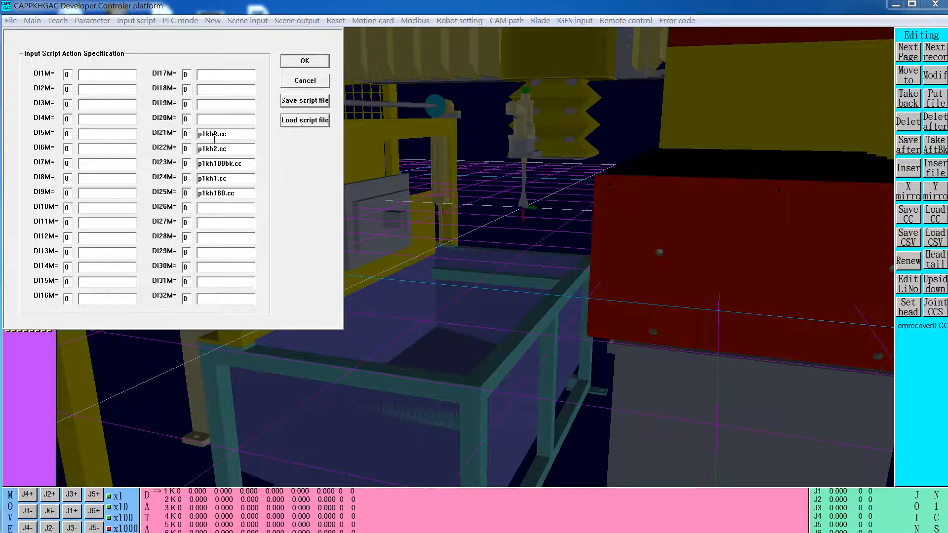
pyautogui.click(305, 81)
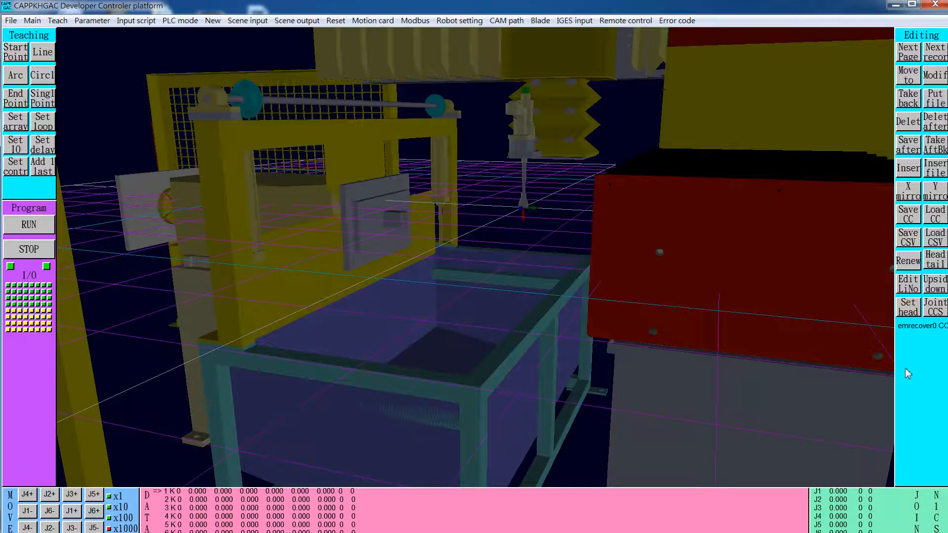
# - Load the teaching command file p1kh0.CC from the Data folder
pyautogui.click(935, 214)
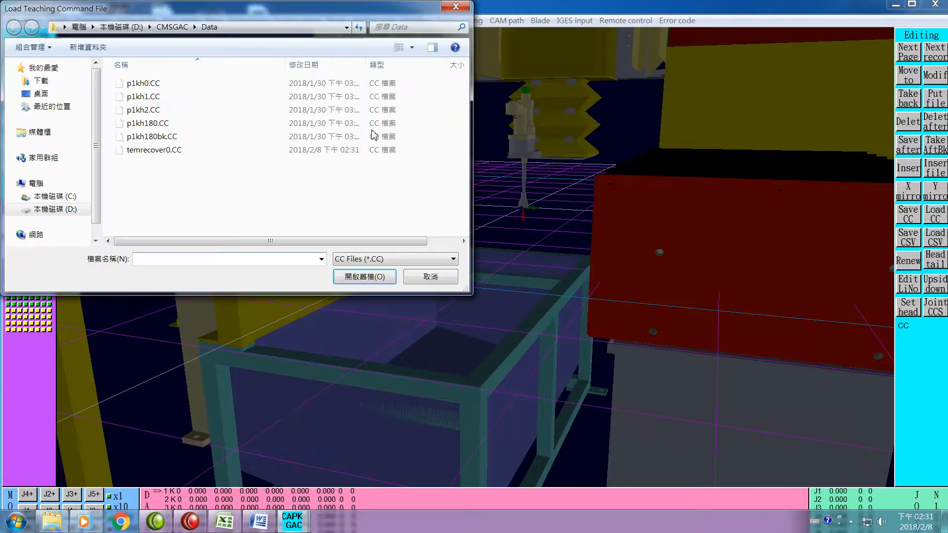
pyautogui.click(153, 84)
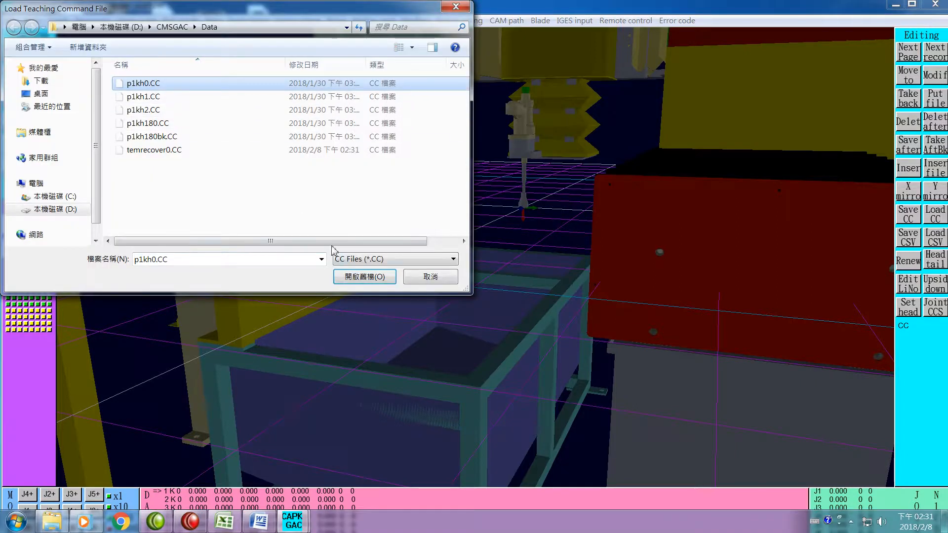
pyautogui.click(363, 278)
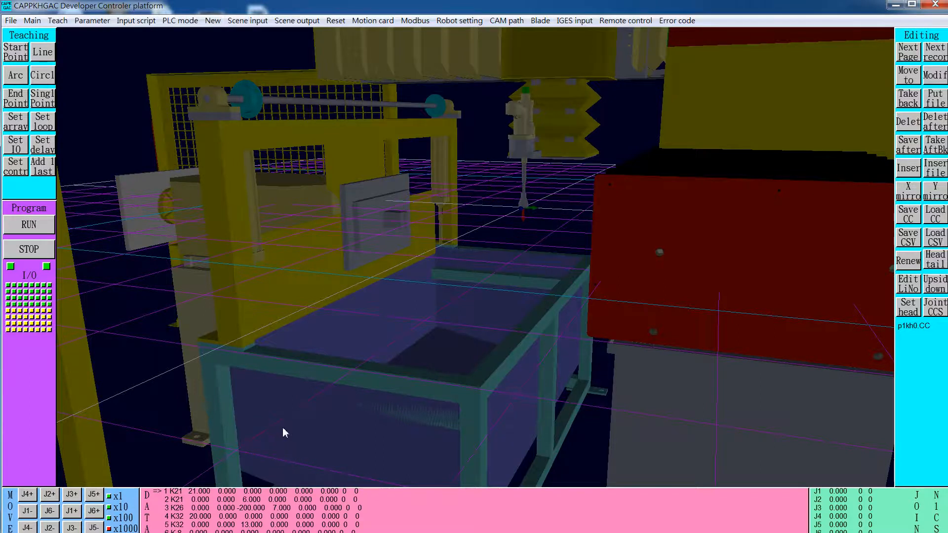
# - Switch to the p1kh0 worksheet in Excel and highlight row 2, the first K21 command, for examination
pyautogui.press('super')
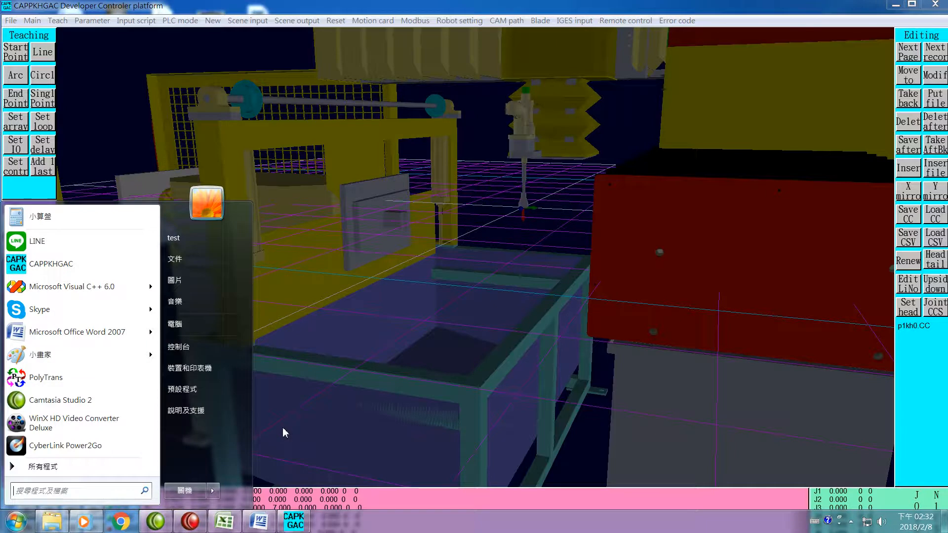
pyautogui.click(225, 522)
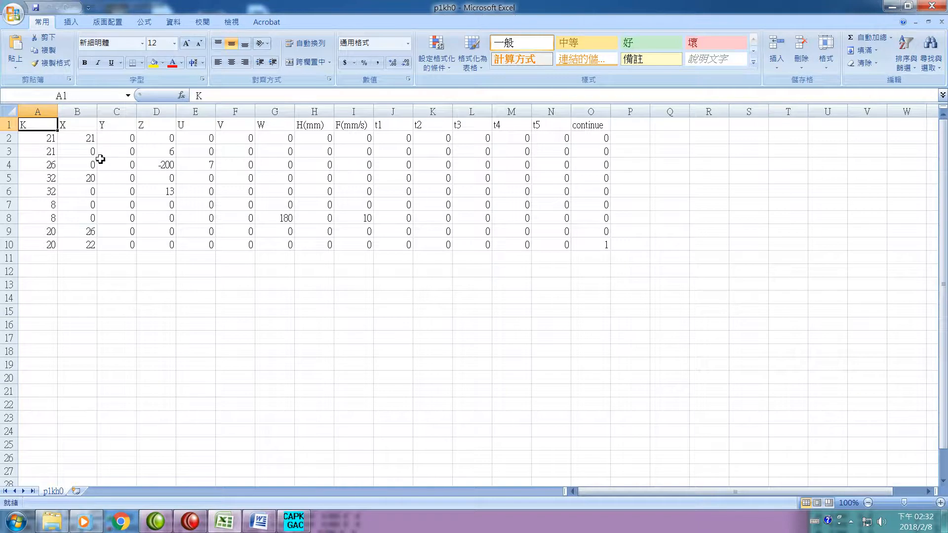
pyautogui.click(7, 140)
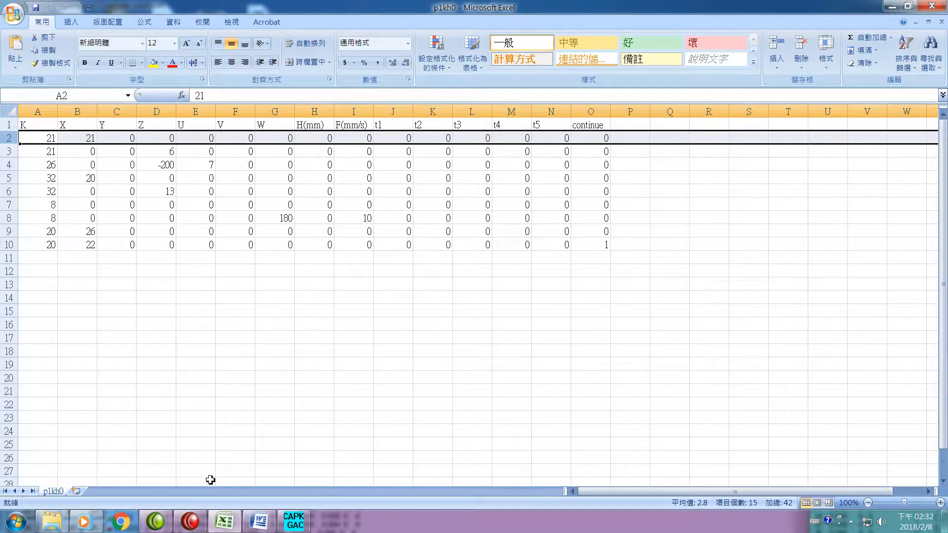
# - Switch to the script definition document in Word and read through its table of K command codes across both pages
pyautogui.moveTo(257, 525)
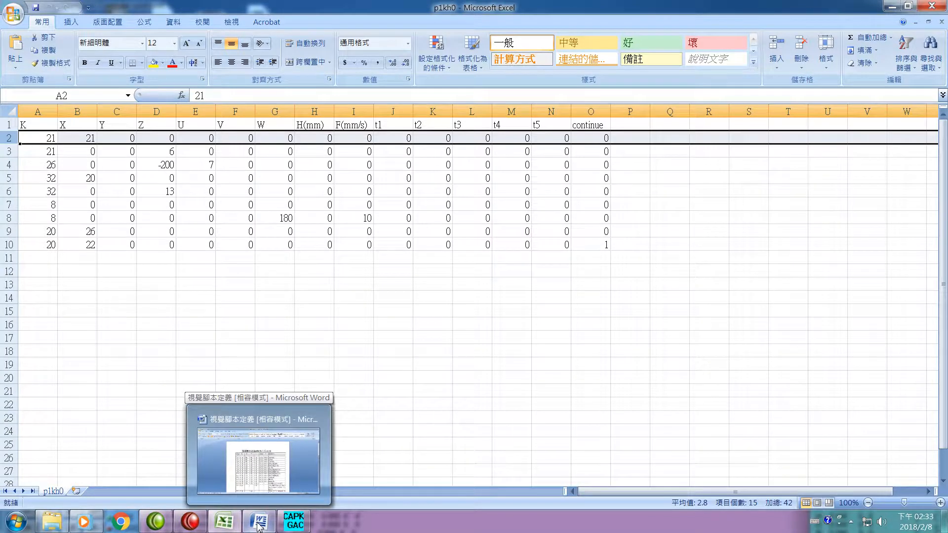
pyautogui.click(259, 526)
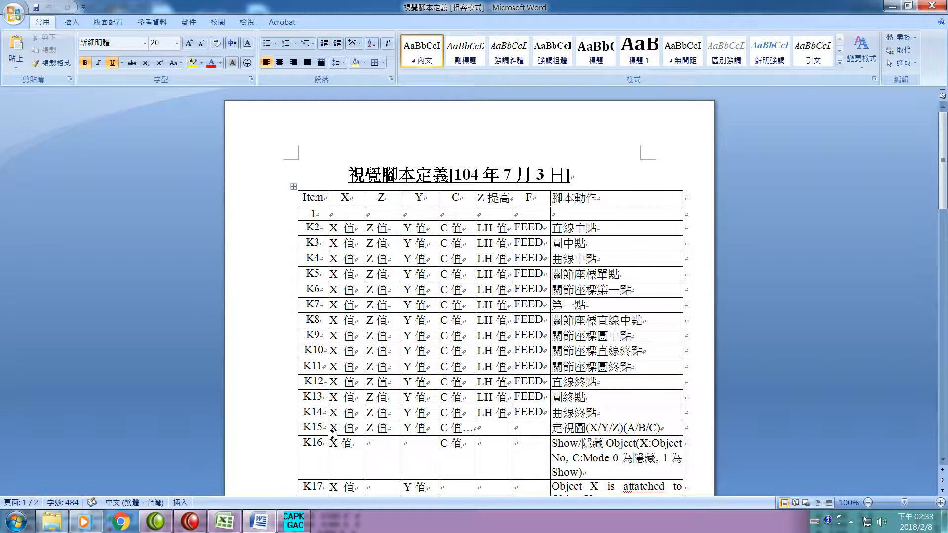
pyautogui.scroll(-10, 644, 418)
pyautogui.scroll(-7, 643, 417)
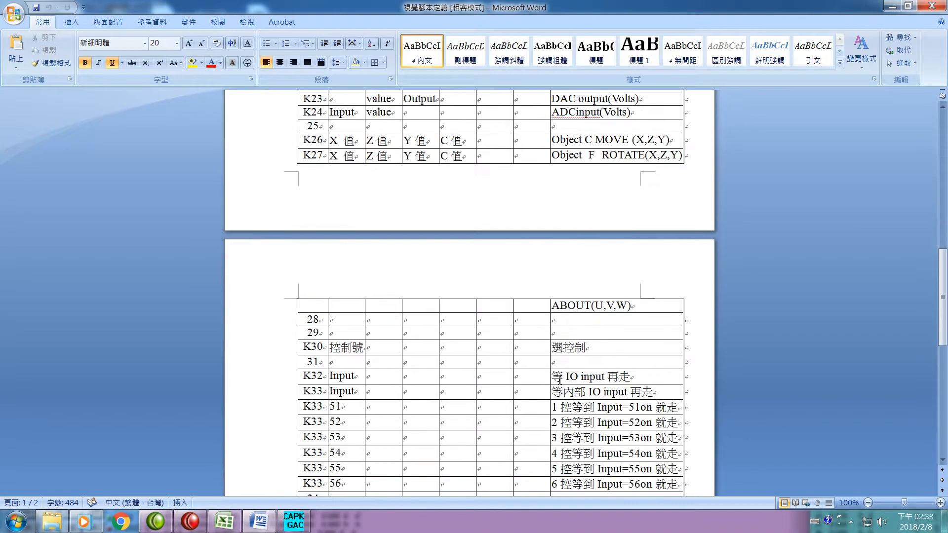
pyautogui.scroll(4, 560, 380)
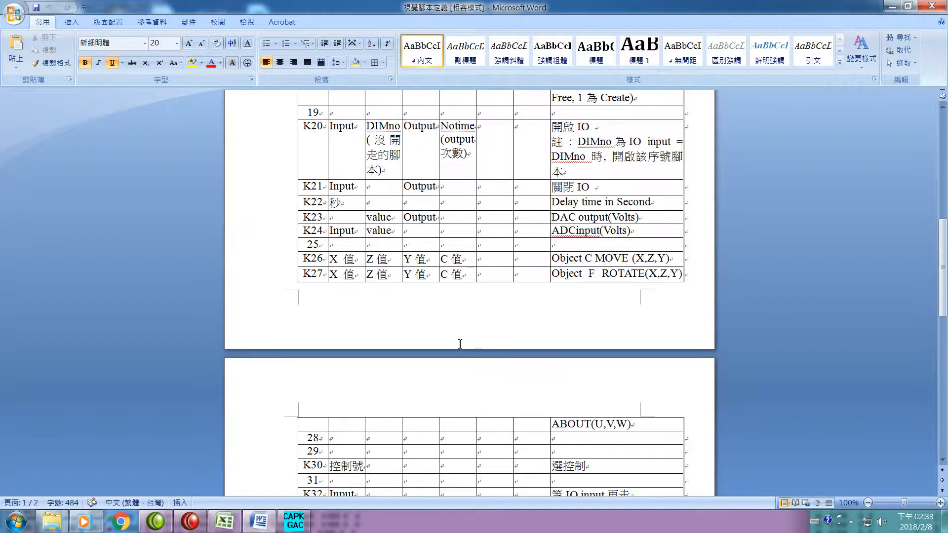
pyautogui.scroll(3, 454, 344)
pyautogui.scroll(2, 346, 232)
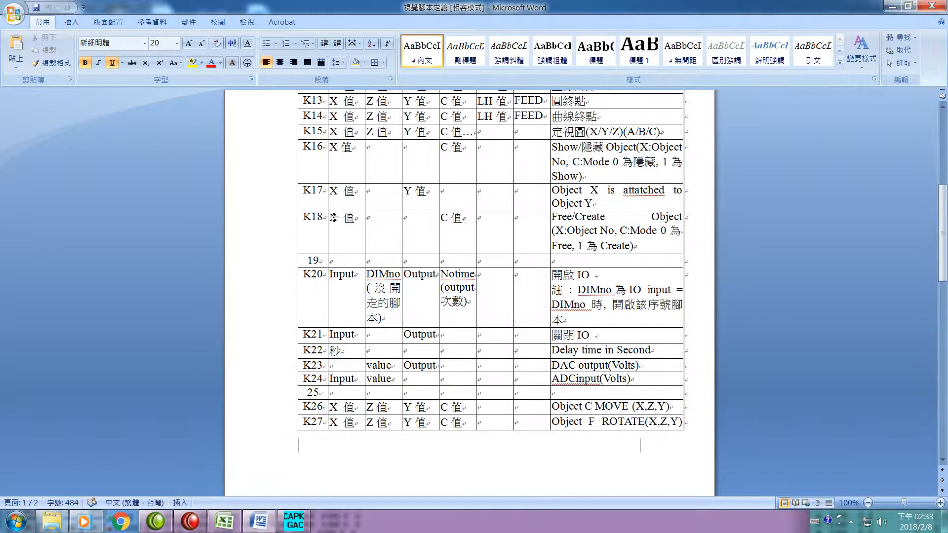
pyautogui.scroll(2, 338, 227)
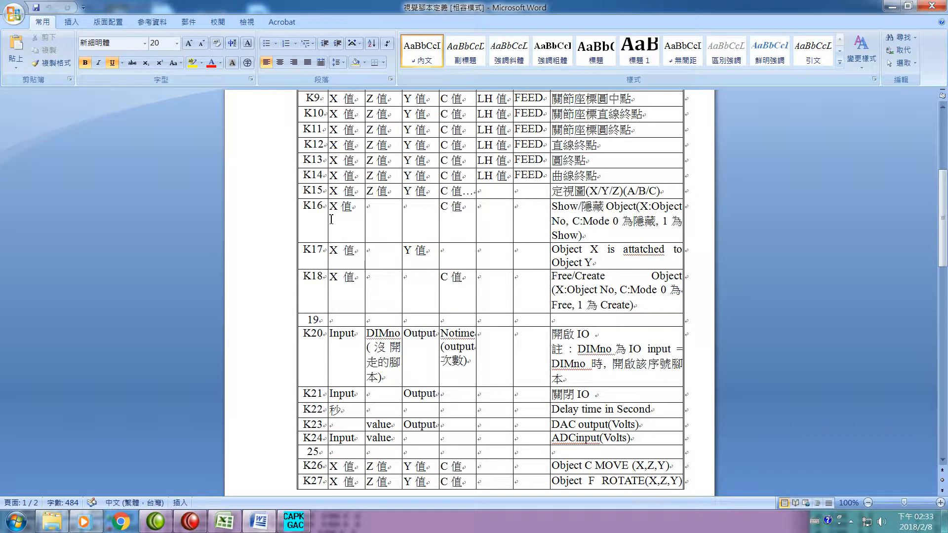
pyautogui.scroll(-15, 377, 279)
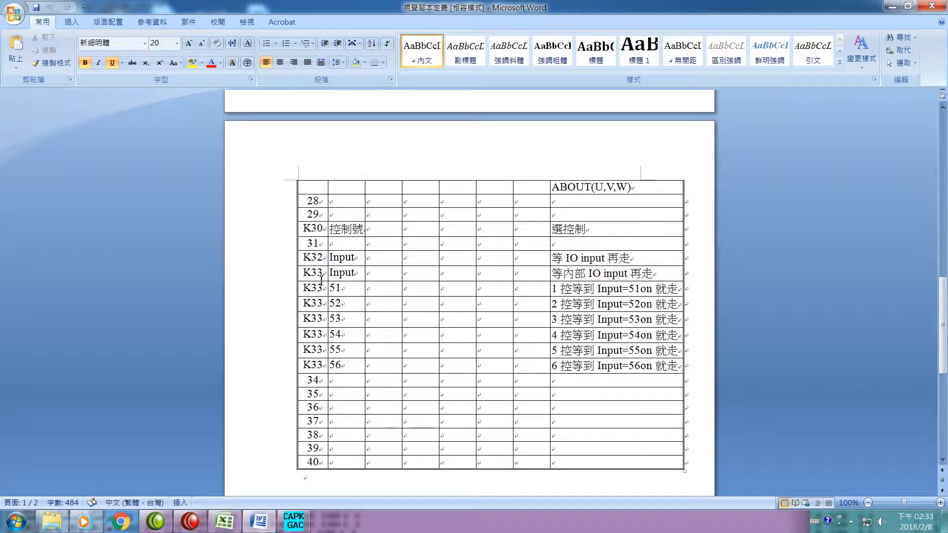
pyautogui.scroll(12, 336, 277)
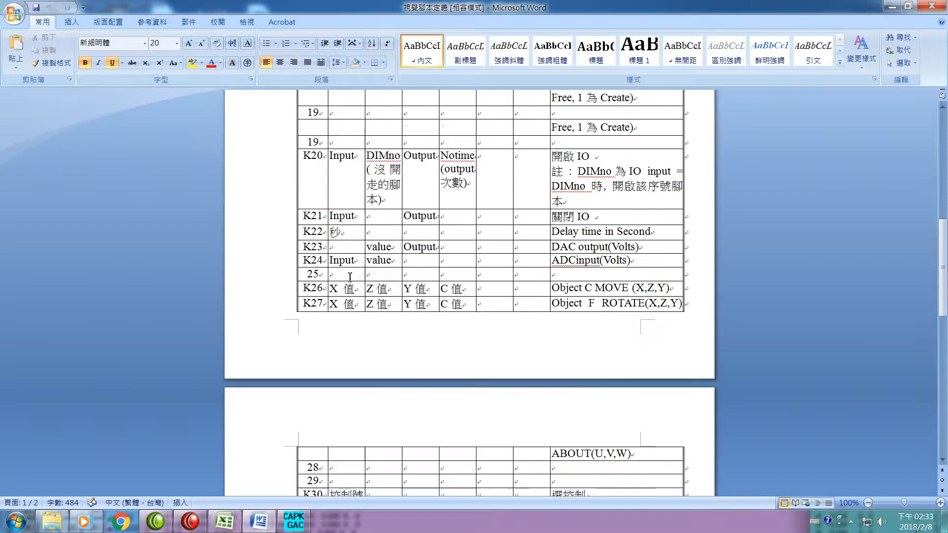
pyautogui.scroll(4, 350, 275)
pyautogui.scroll(-8, 361, 276)
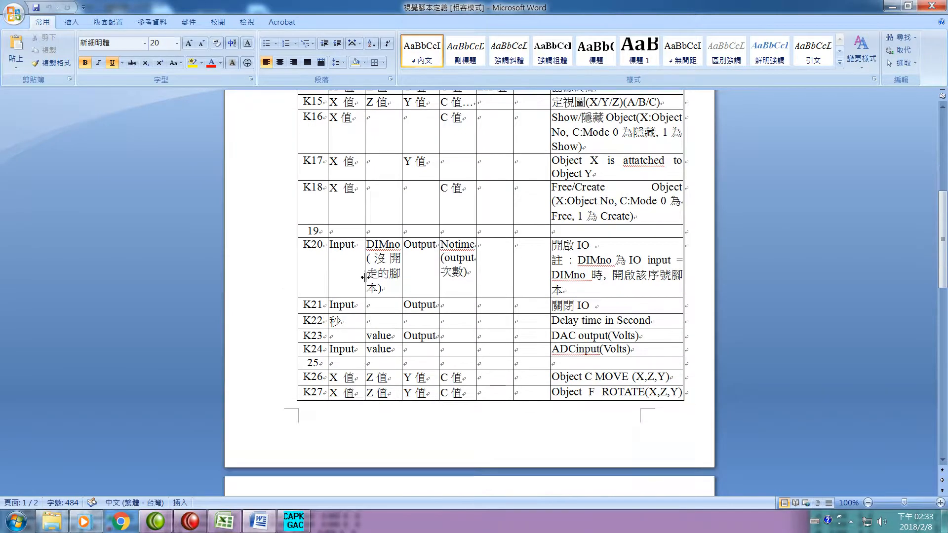
pyautogui.scroll(3, 354, 274)
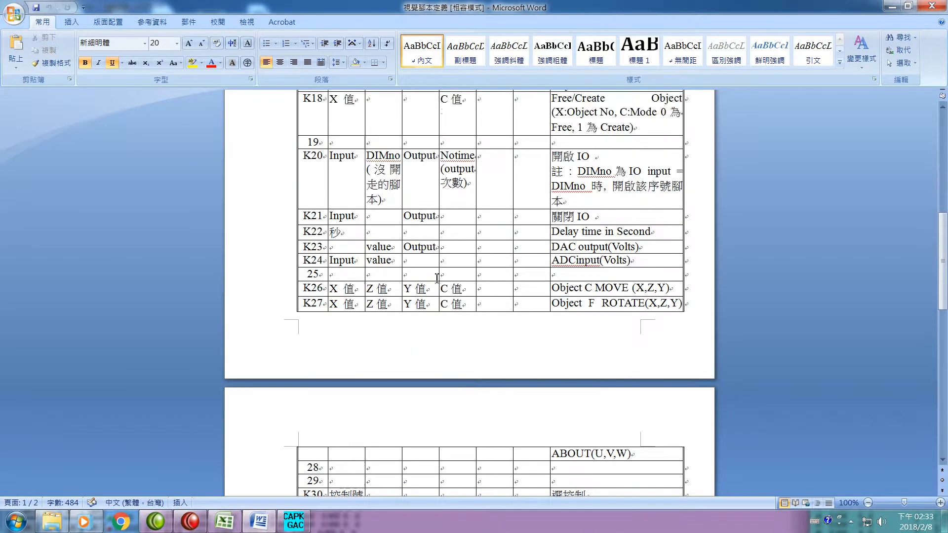
pyautogui.scroll(1, 480, 262)
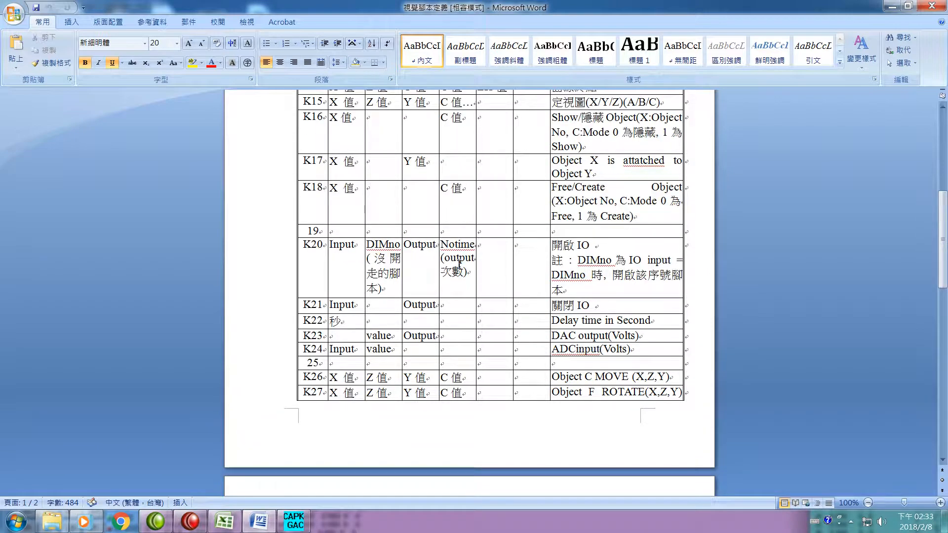
pyautogui.scroll(-2, 460, 263)
pyautogui.scroll(6, 462, 265)
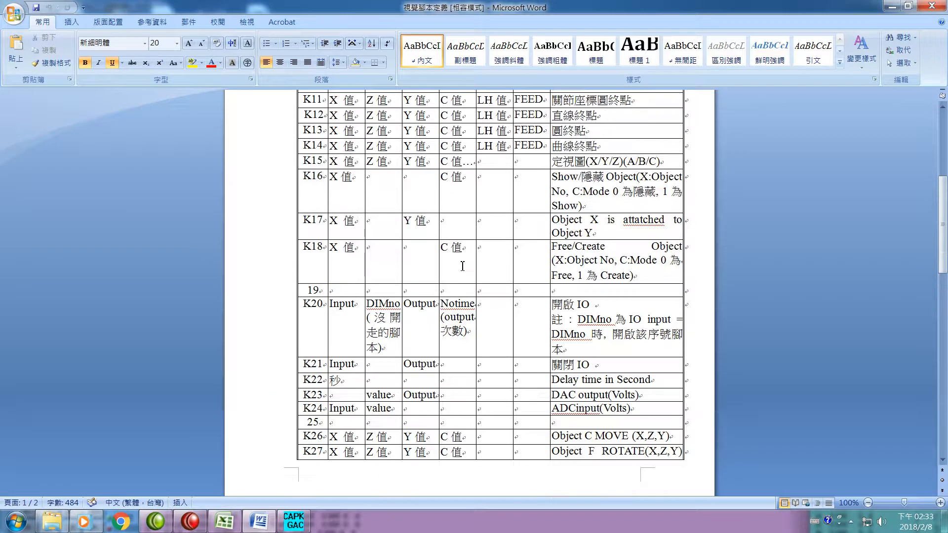
pyautogui.scroll(1, 463, 266)
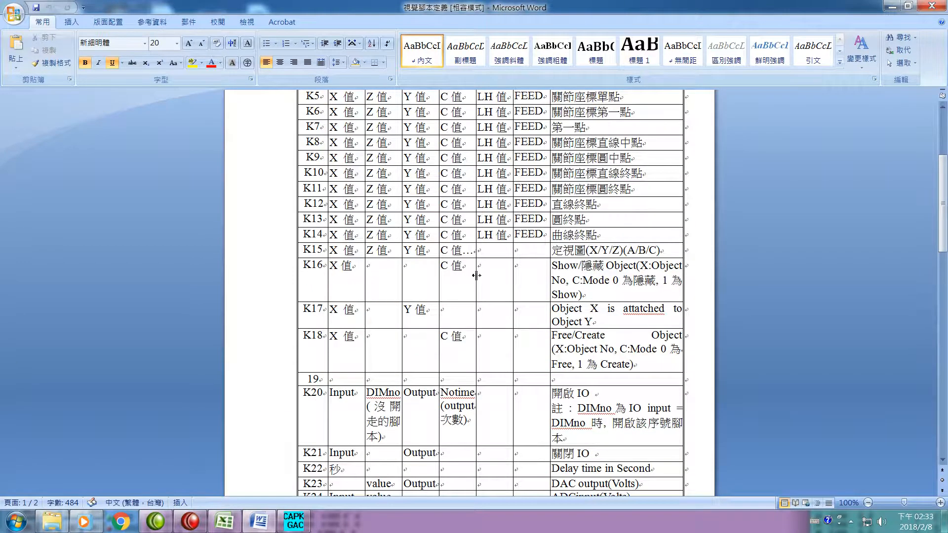
pyautogui.scroll(5, 477, 276)
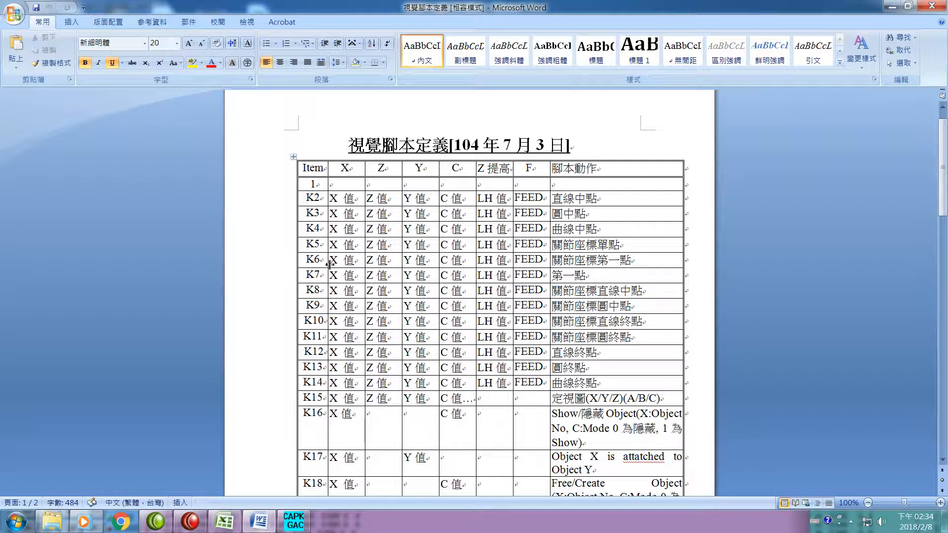
# - Highlight the K6 row, the K10 row and the whole K6 to K10 range to examine the joint-coordinate commands
pyautogui.moveTo(307, 261); pyautogui.dragTo(641, 261)
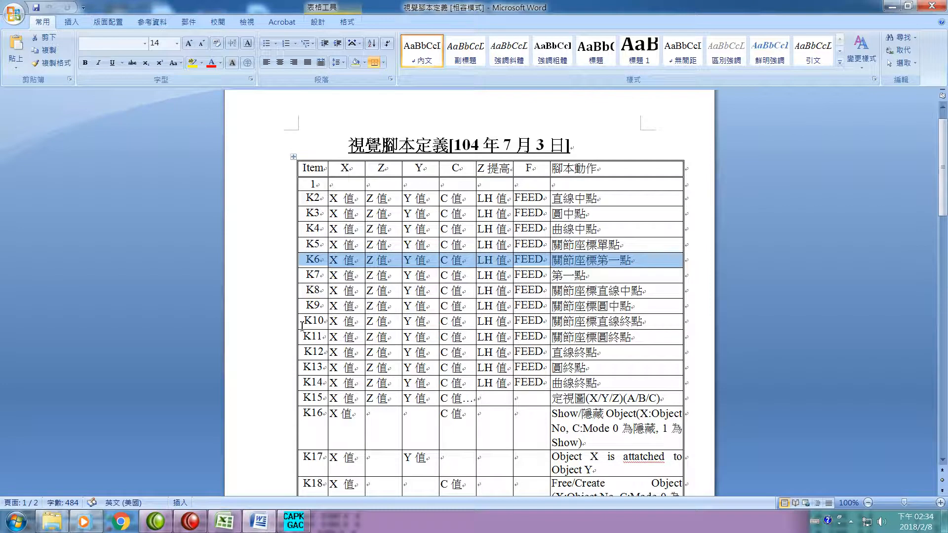
pyautogui.moveTo(305, 320); pyautogui.dragTo(647, 326)
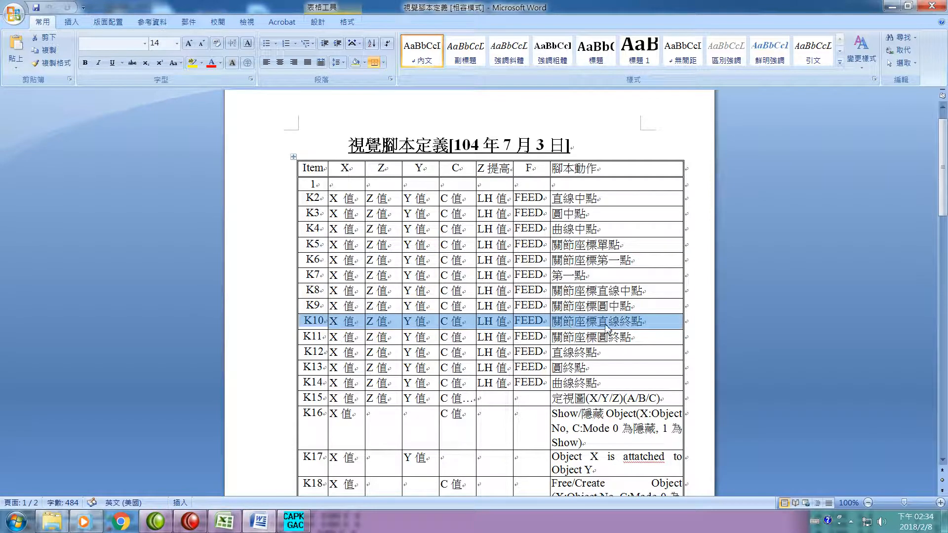
pyautogui.moveTo(303, 263); pyautogui.dragTo(587, 320)
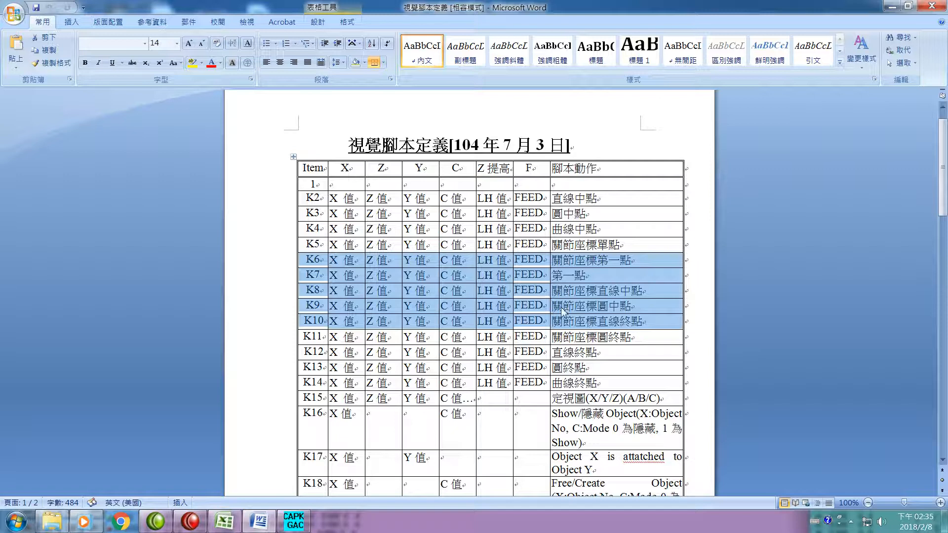
# - Highlight rows K6, K8 and K10 one after another to examine the joint-coordinate line's first, middle and end points
pyautogui.click(283, 264)
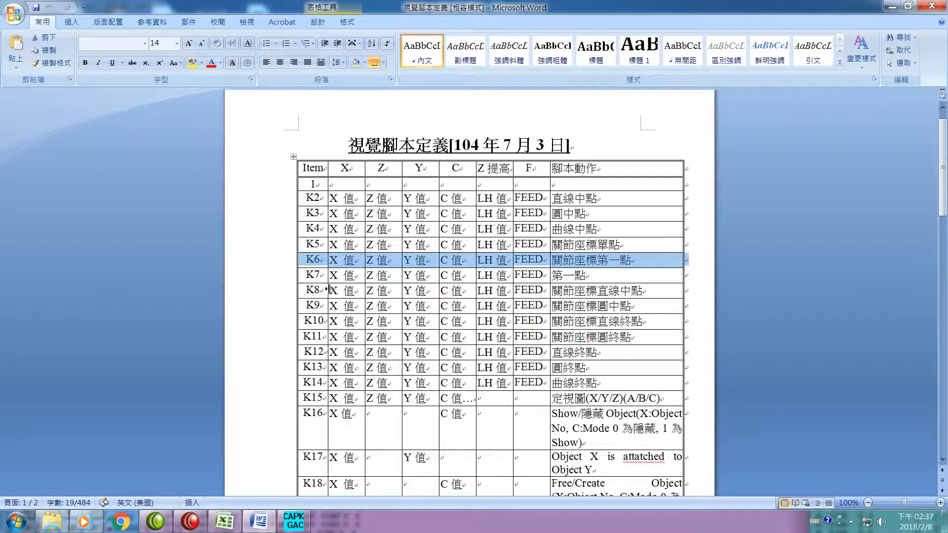
pyautogui.moveTo(304, 292); pyautogui.dragTo(663, 290)
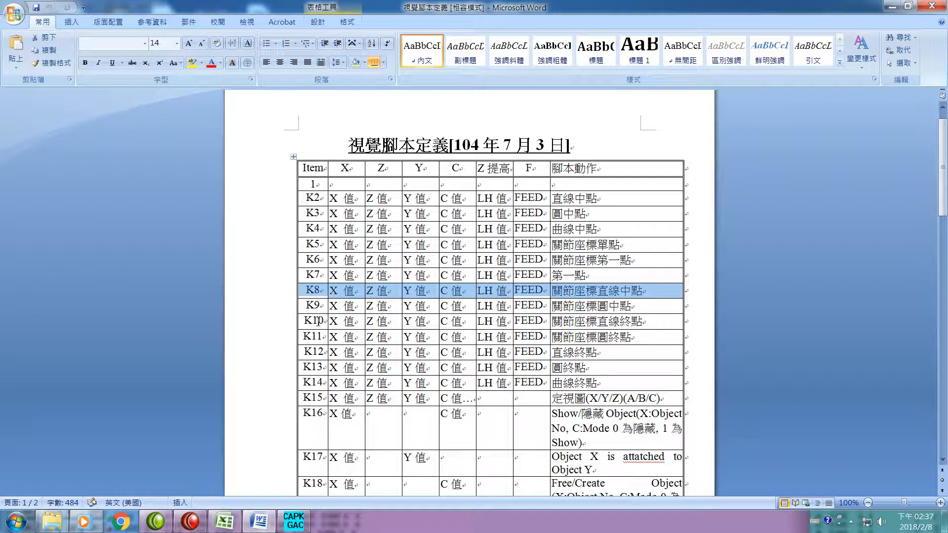
pyautogui.moveTo(307, 324); pyautogui.dragTo(600, 325)
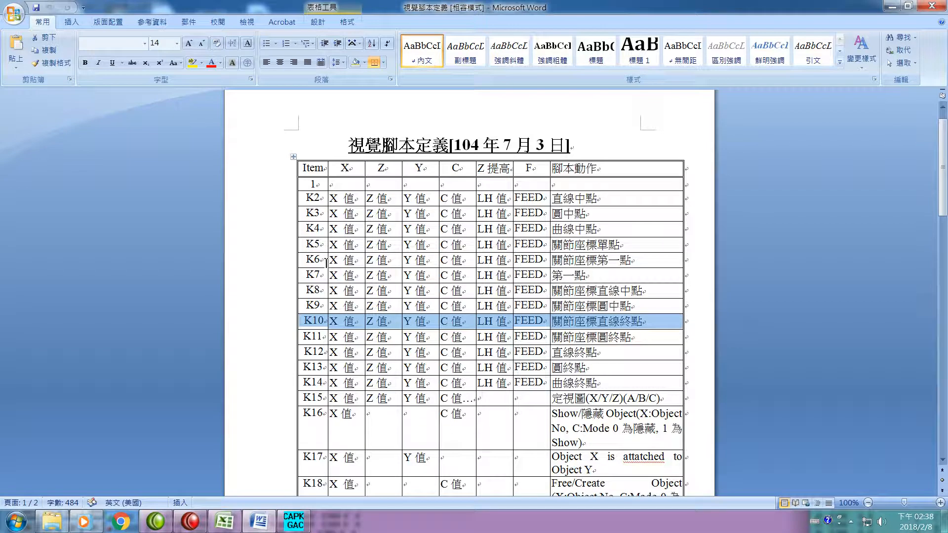
# - Highlight rows K6, K9 and K11 one after another to examine the joint-coordinate circle's first, middle and end points
pyautogui.moveTo(301, 261); pyautogui.dragTo(650, 268)
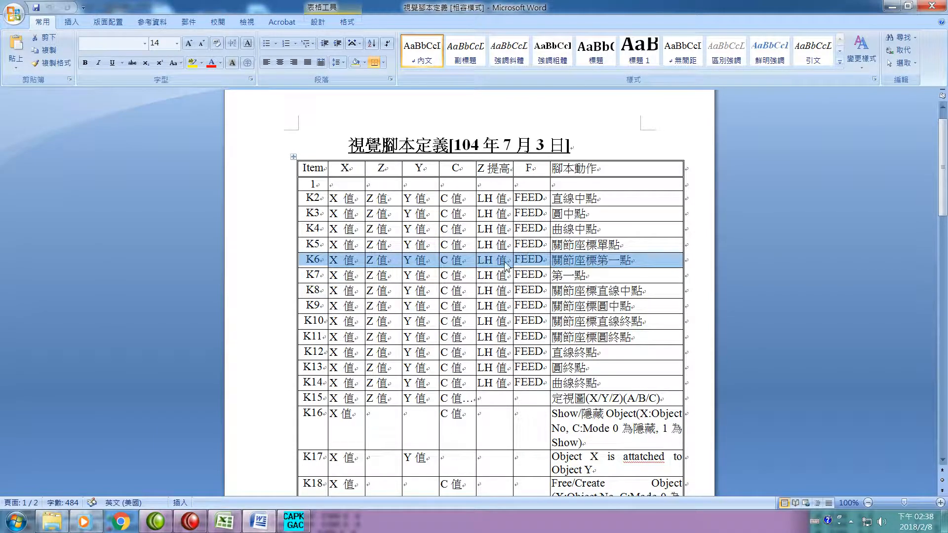
pyautogui.click(307, 306)
pyautogui.moveTo(306, 306); pyautogui.dragTo(645, 309)
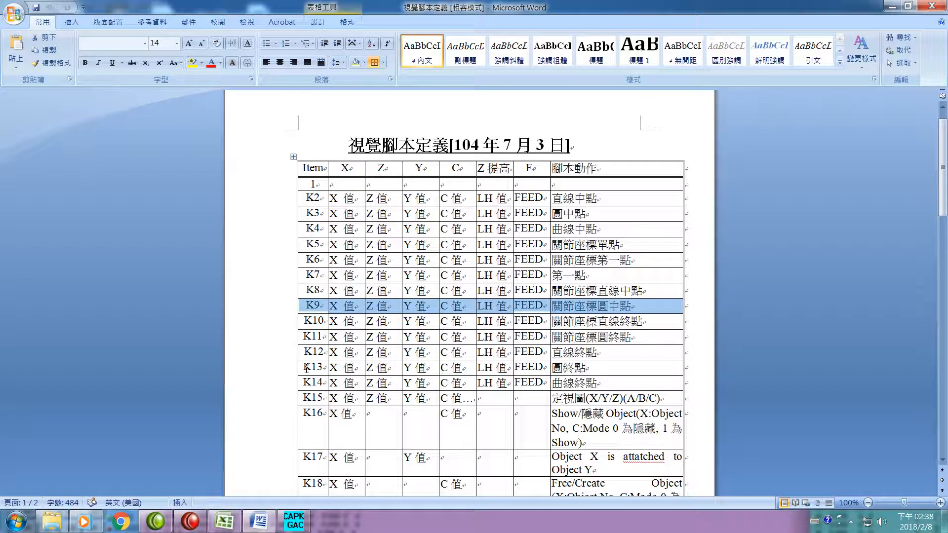
pyautogui.moveTo(304, 338); pyautogui.dragTo(612, 341)
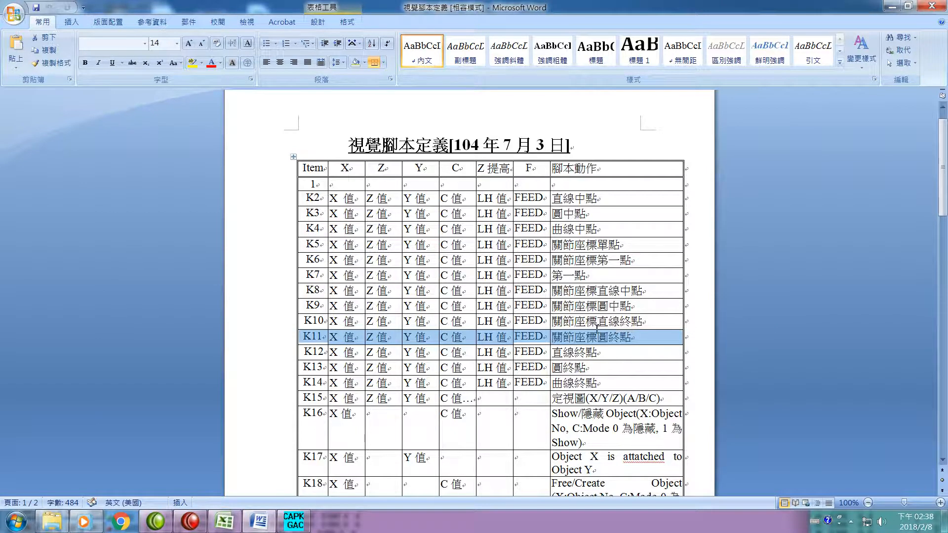
# - Highlight rows K7, K2 and K12 one after another to examine the straight line's first, middle and end points
pyautogui.moveTo(301, 278); pyautogui.dragTo(605, 280)
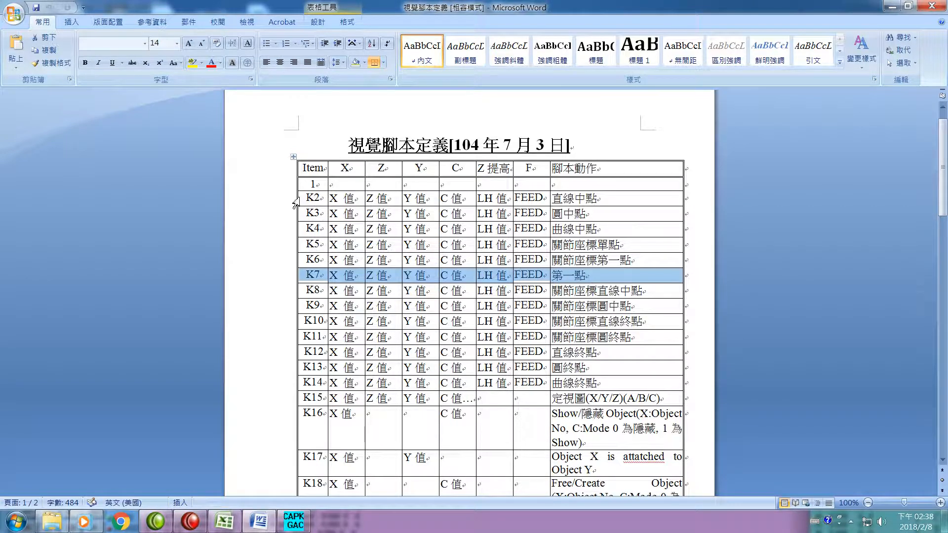
pyautogui.moveTo(305, 198); pyautogui.dragTo(621, 199)
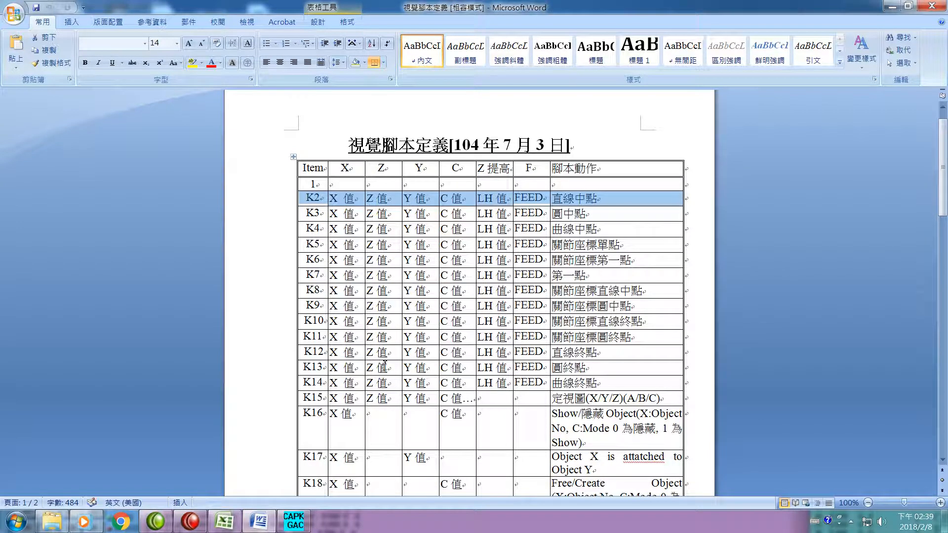
pyautogui.moveTo(302, 354); pyautogui.dragTo(605, 358)
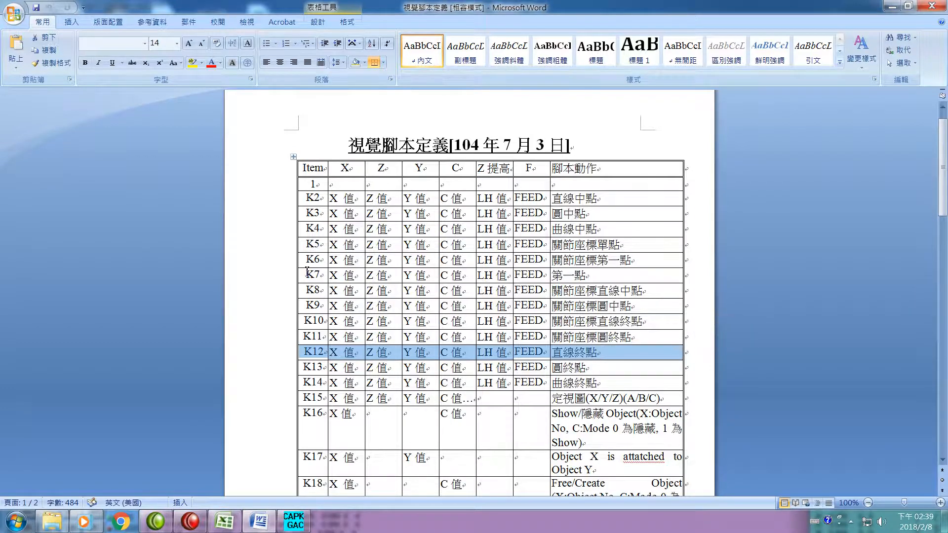
# - Highlight rows K7, K3 and K13 one after another to examine the circle's first, middle and end points
pyautogui.moveTo(306, 274); pyautogui.dragTo(636, 280)
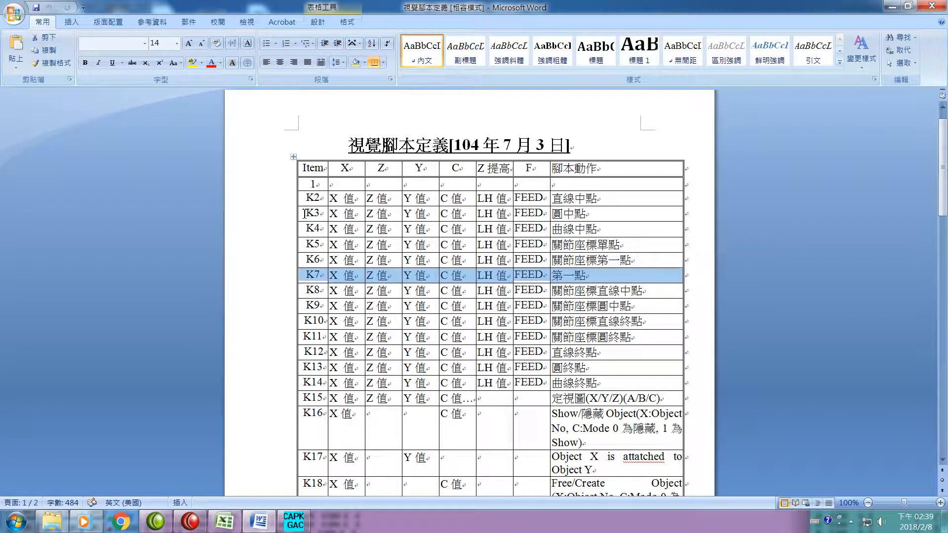
pyautogui.moveTo(305, 215); pyautogui.dragTo(594, 217)
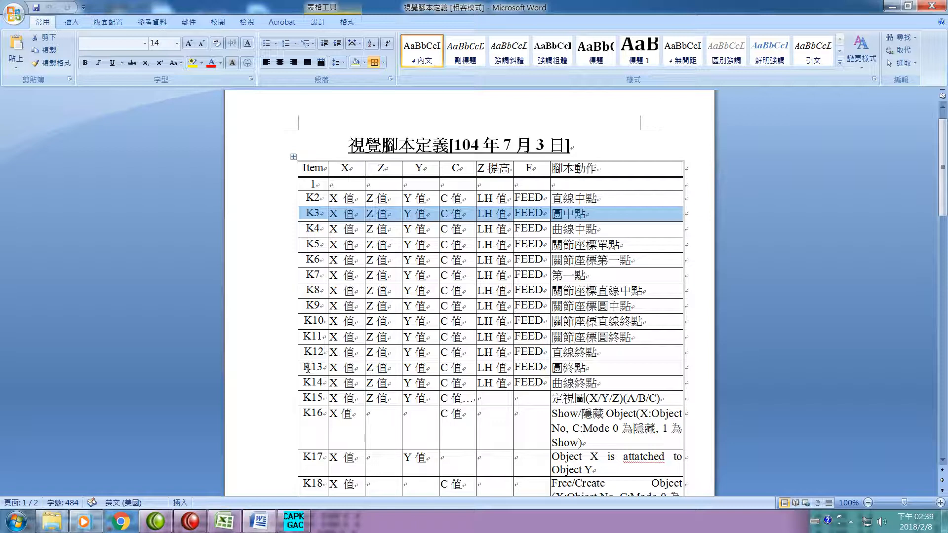
pyautogui.moveTo(306, 368); pyautogui.dragTo(616, 369)
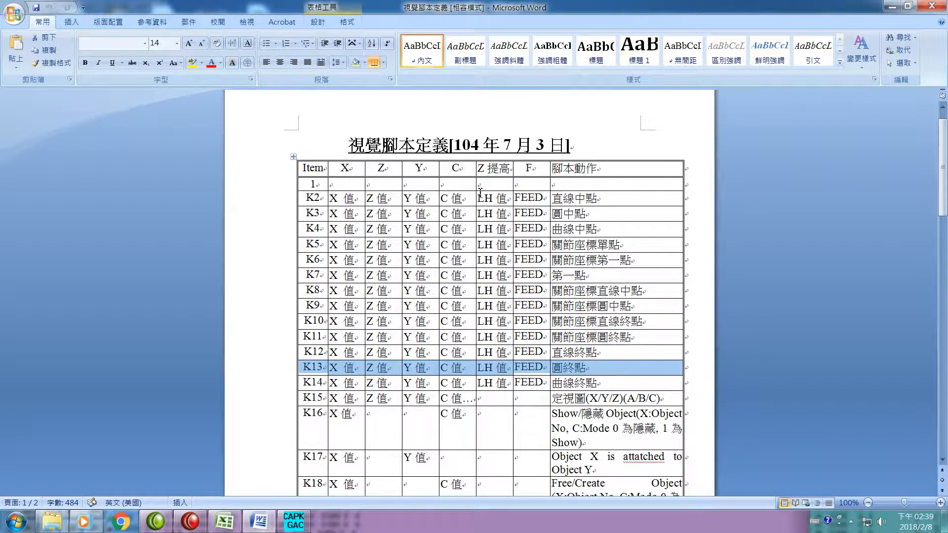
# - Highlight rows K20 and K21 further down the table to examine the commands that switch IO on and off
pyautogui.scroll(-3, 399, 324)
pyautogui.scroll(-1, 404, 320)
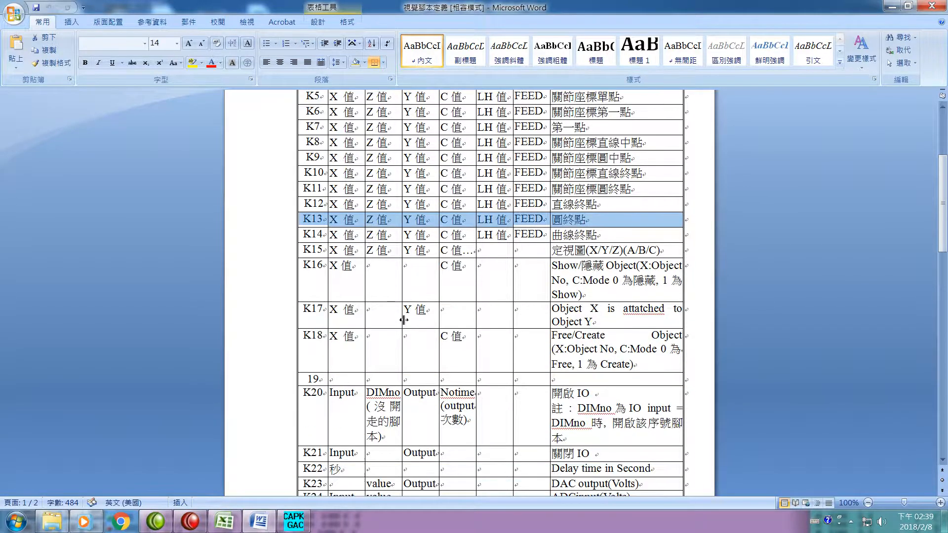
pyautogui.scroll(-3, 404, 320)
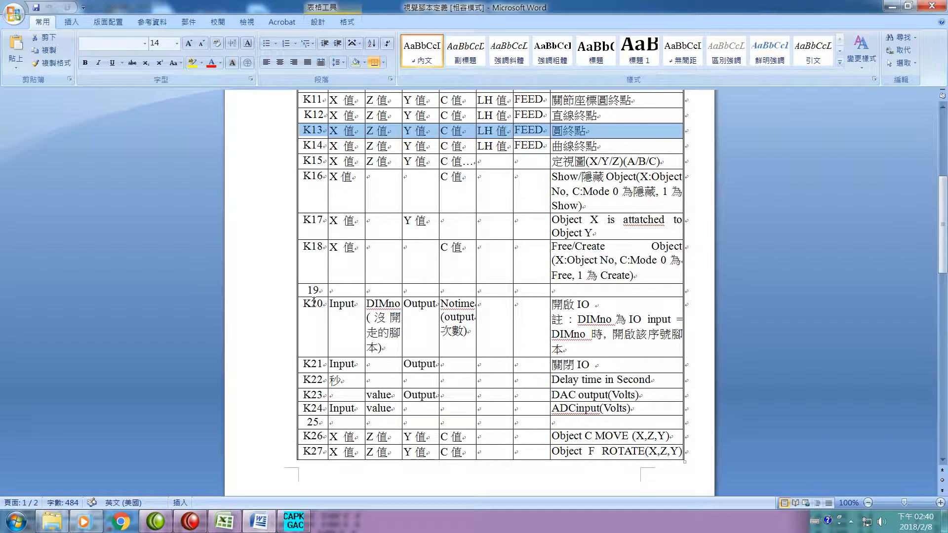
pyautogui.moveTo(302, 304); pyautogui.dragTo(576, 311)
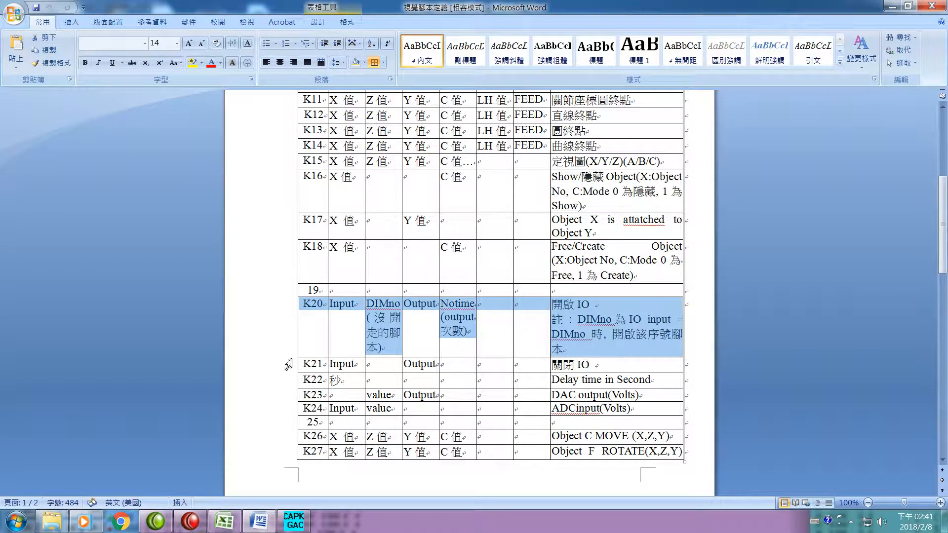
pyautogui.moveTo(303, 364); pyautogui.dragTo(606, 370)
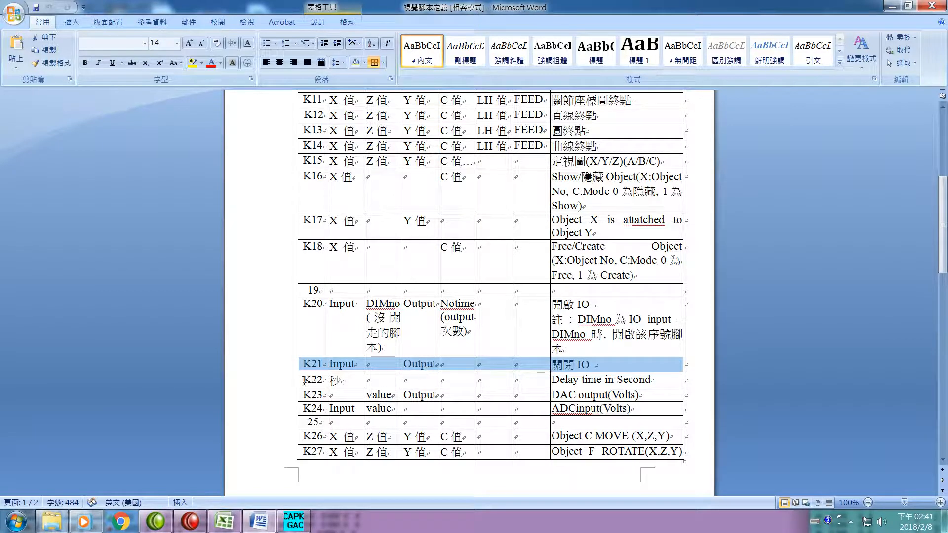
# - Highlight rows K22, K23 and K24 one after another to examine the delay, DAC output and ADC input commands
pyautogui.moveTo(302, 381); pyautogui.dragTo(639, 385)
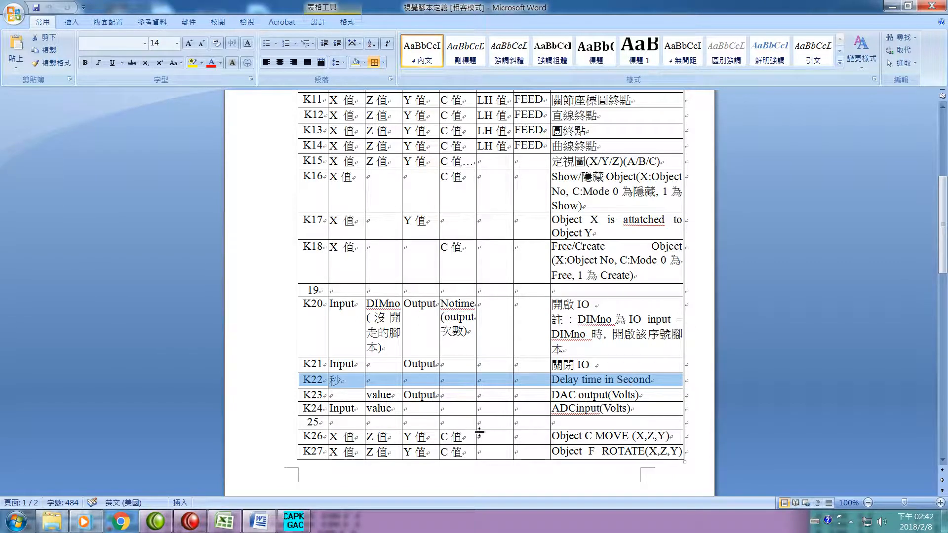
pyautogui.moveTo(305, 395); pyautogui.dragTo(579, 393)
pyautogui.moveTo(636, 404); pyautogui.dragTo(658, 394)
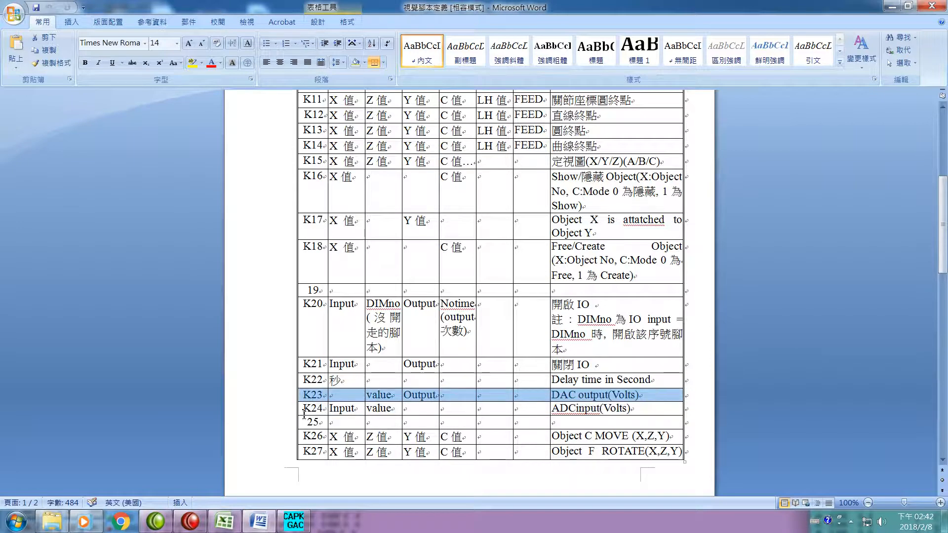
pyautogui.moveTo(306, 410); pyautogui.dragTo(622, 413)
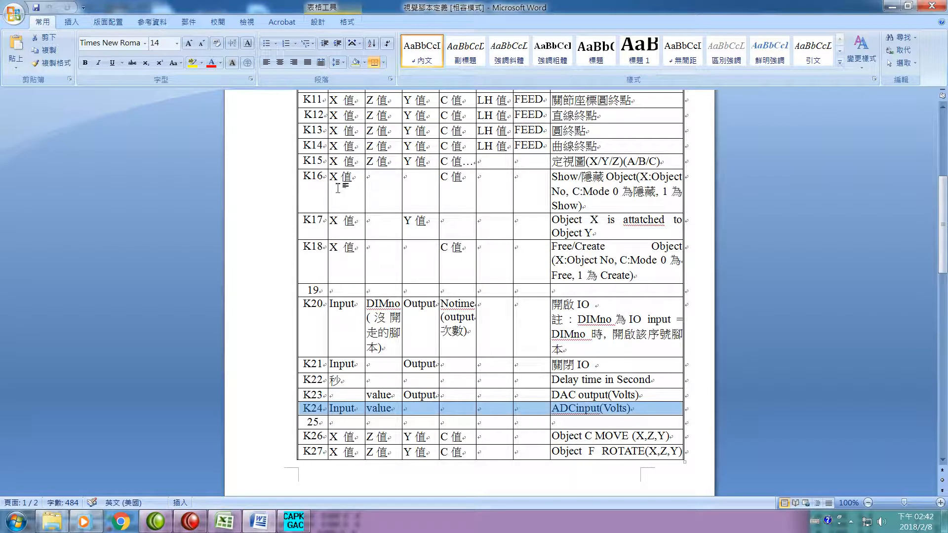
# - Highlight rows K16, K26 and K27 to examine the object show/hide, move and rotate commands, including K27's continuation on the second page
pyautogui.moveTo(304, 177); pyautogui.dragTo(658, 182)
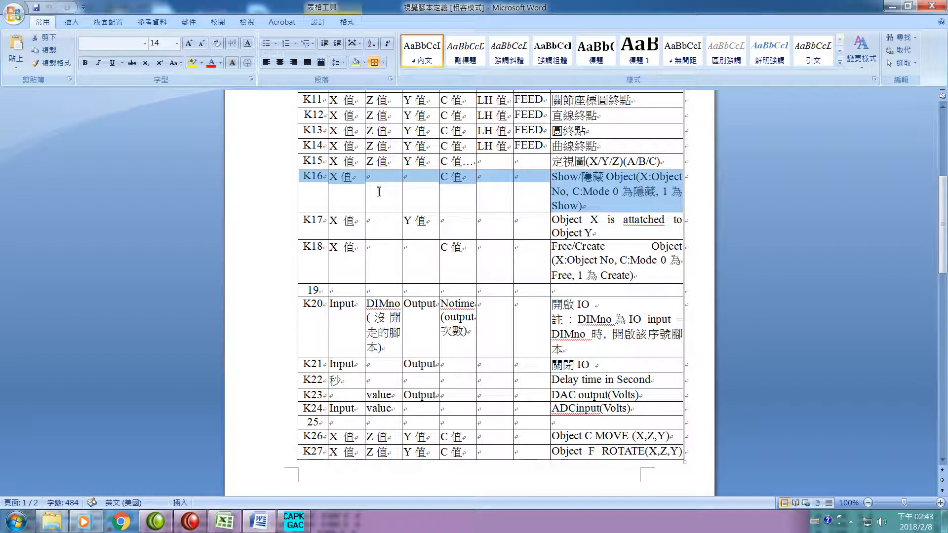
pyautogui.scroll(-2, 379, 193)
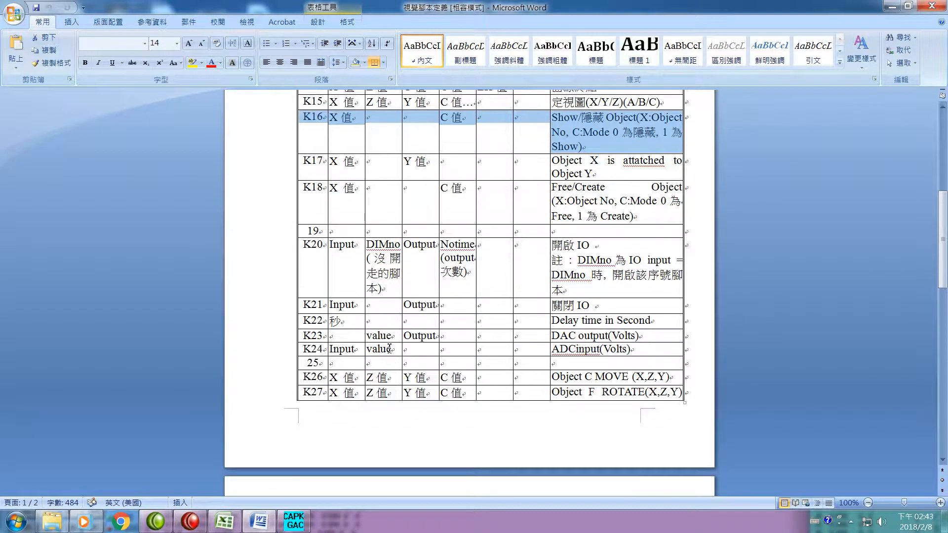
pyautogui.scroll(1, 434, 139)
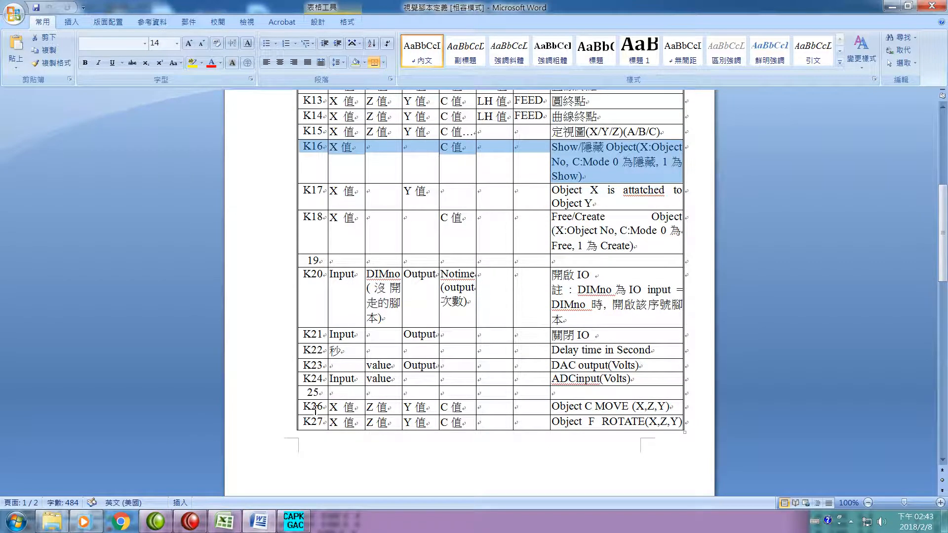
pyautogui.moveTo(304, 408); pyautogui.dragTo(666, 408)
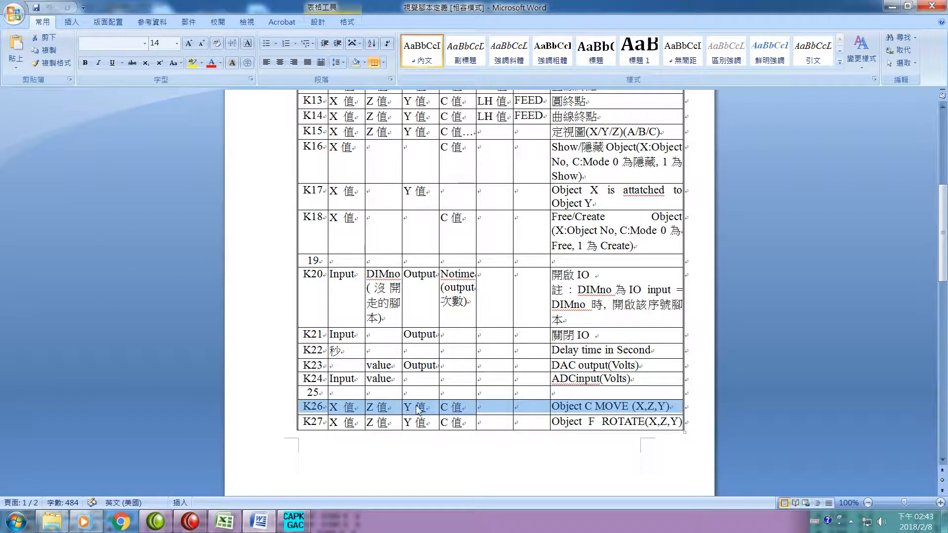
pyautogui.moveTo(304, 427); pyautogui.dragTo(604, 429)
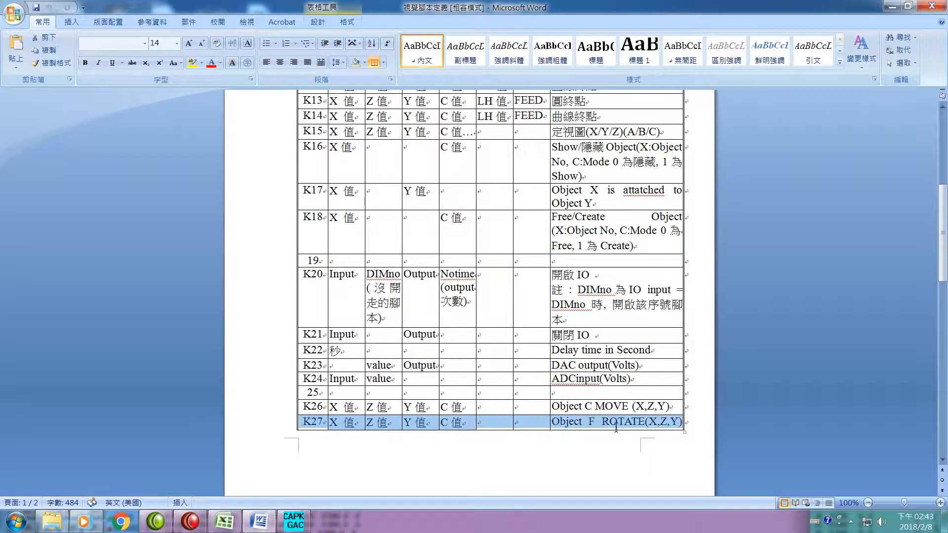
pyautogui.scroll(-4, 588, 442)
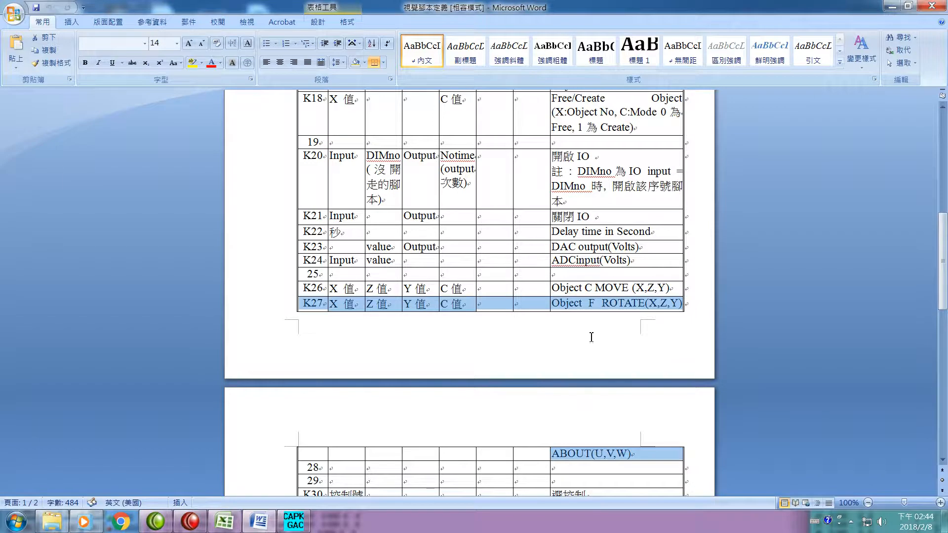
# - Highlight the K16 row again to re-examine the X and C values used for showing or hiding an object
pyautogui.scroll(3, 488, 260)
pyautogui.scroll(2, 482, 259)
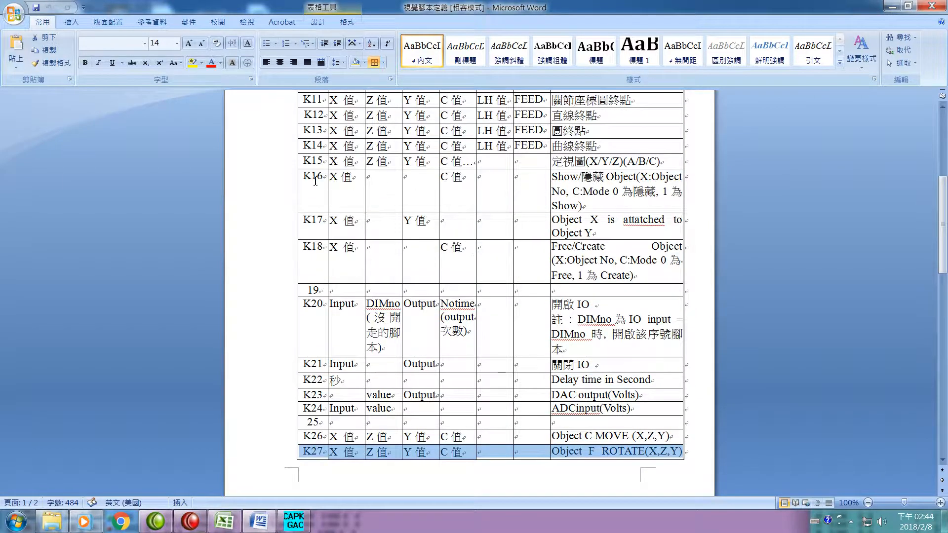
pyautogui.moveTo(305, 177); pyautogui.dragTo(649, 204)
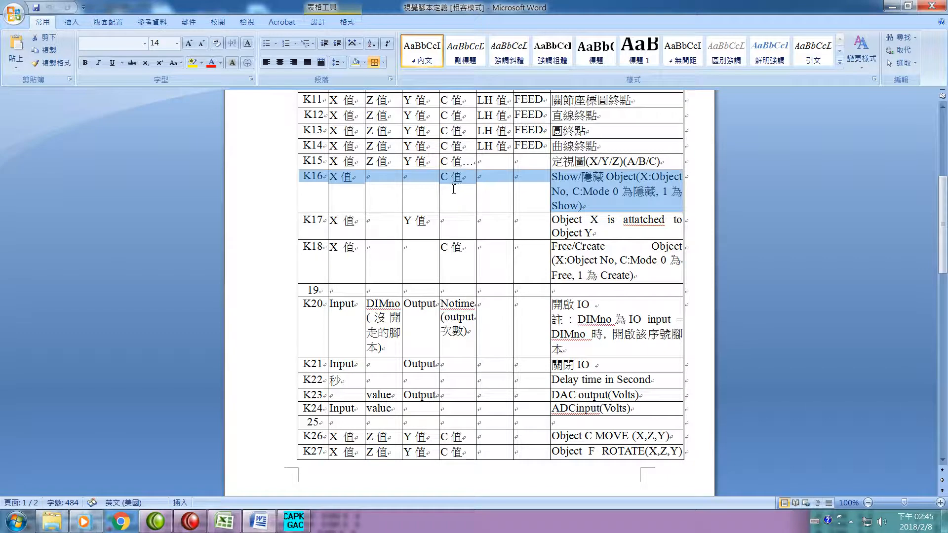
pyautogui.scroll(-1, 460, 198)
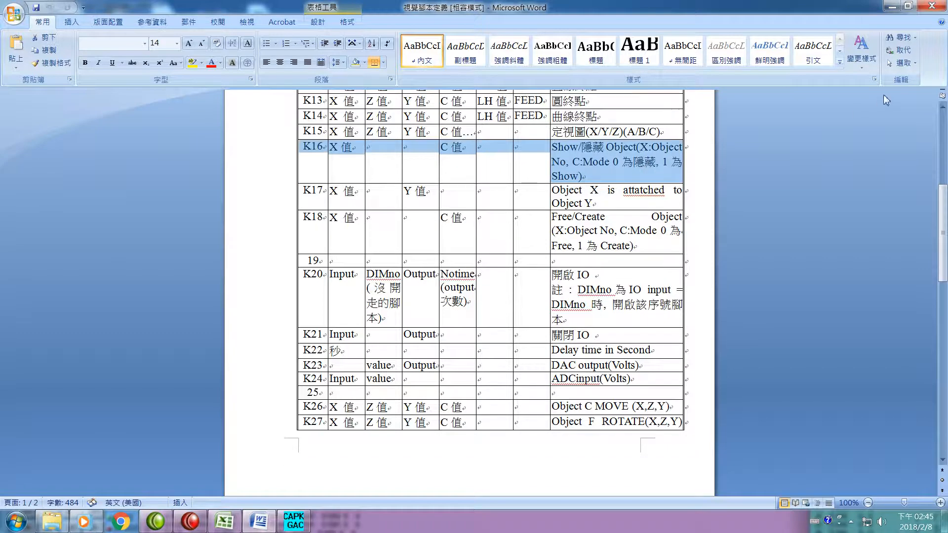
# - Minimize the Word document, switch to the CAPPKHGAC controller and open the input script settings to examine which script each input starts
pyautogui.click(892, 6)
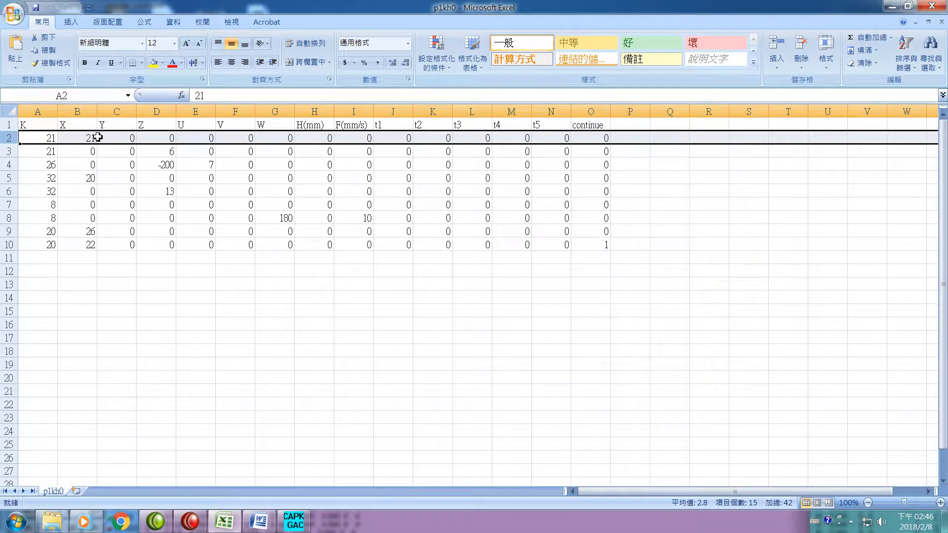
pyautogui.click(295, 522)
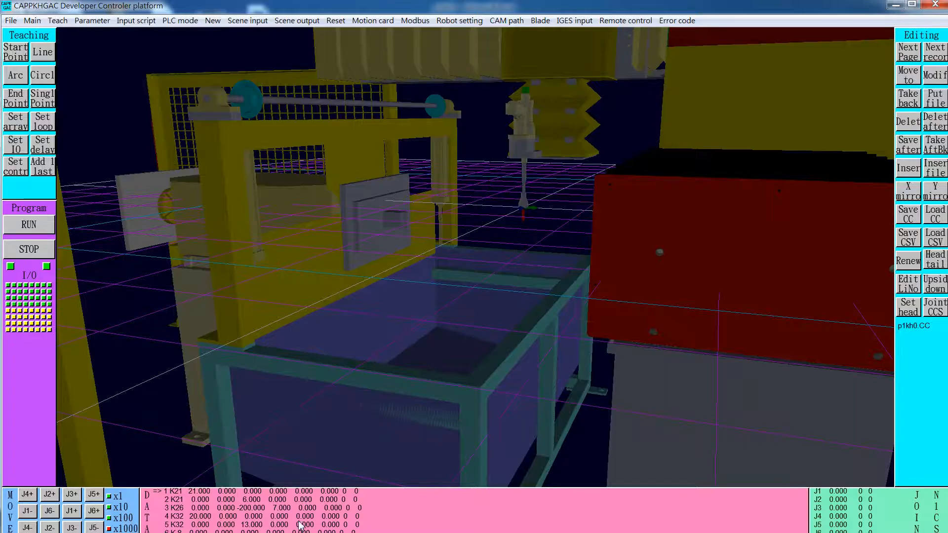
pyautogui.click(137, 20)
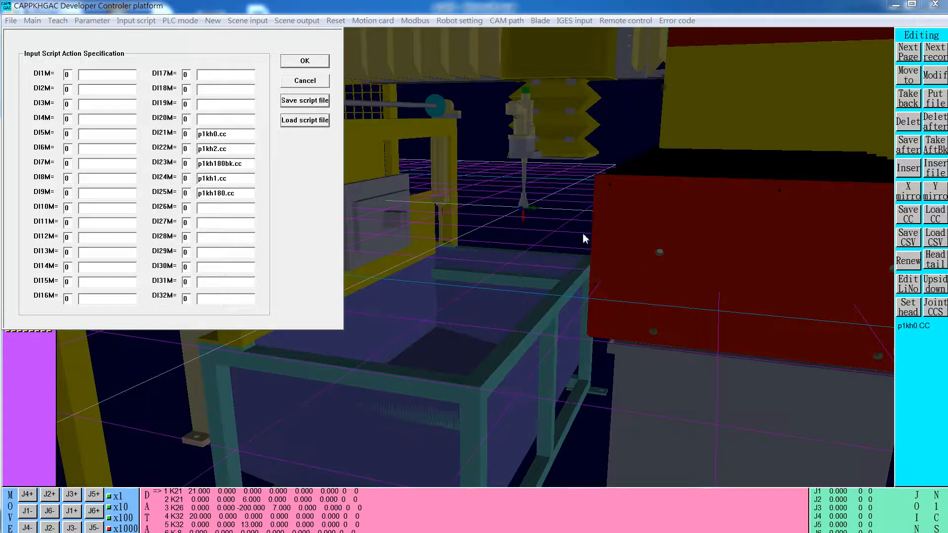
# - Switch back to the p1kh0 sheet in Excel and highlight row 3 to examine the second K21 command
pyautogui.press('super')
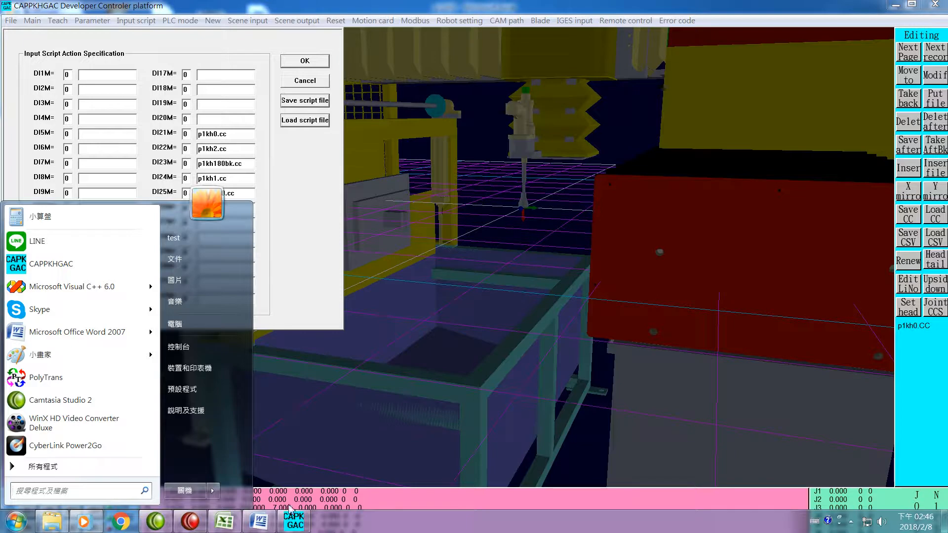
pyautogui.click(226, 522)
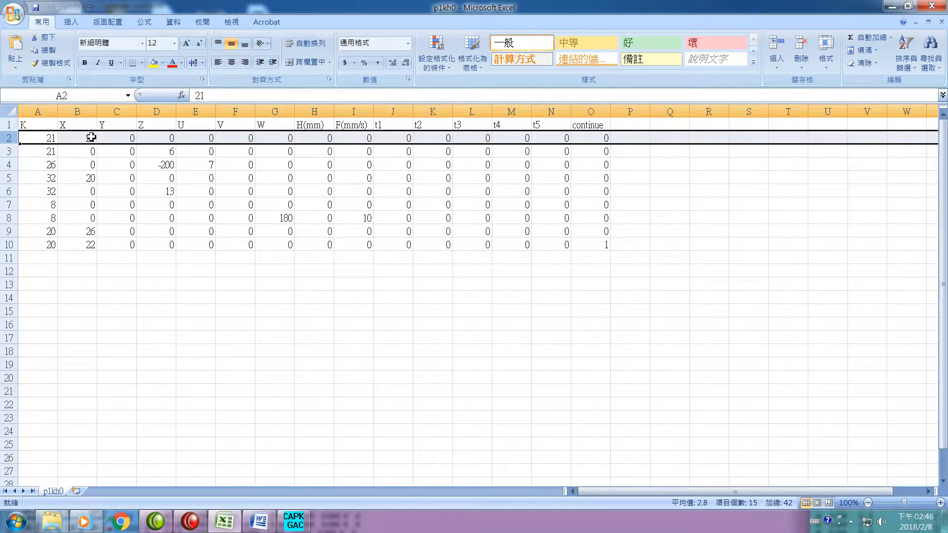
pyautogui.click(9, 152)
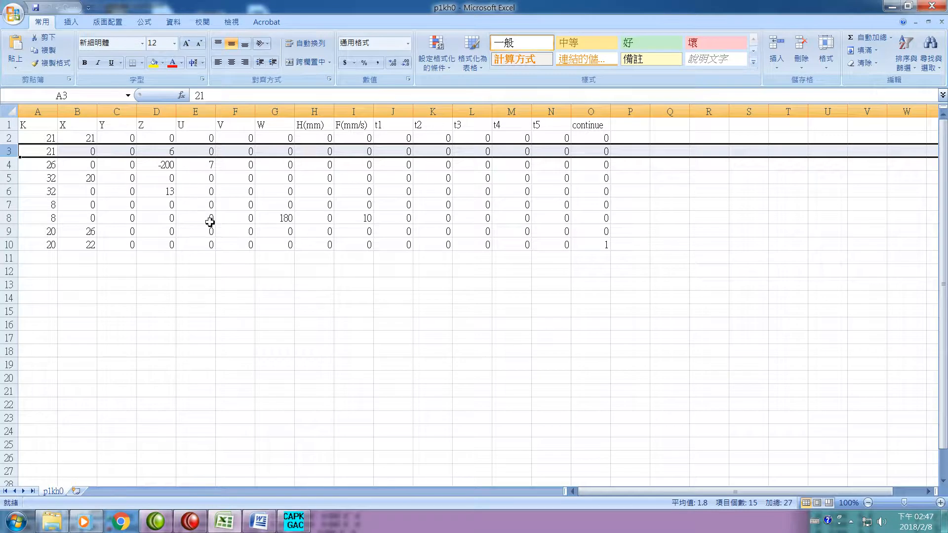
# - Switch to the CAPPKHGAC controller, cancel the input script settings and open the I/O table
pyautogui.click(295, 522)
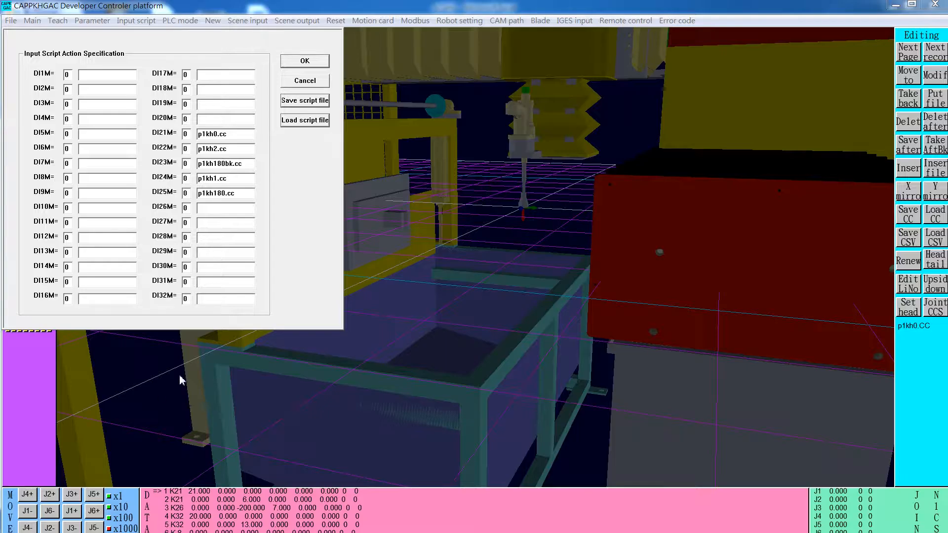
pyautogui.click(306, 83)
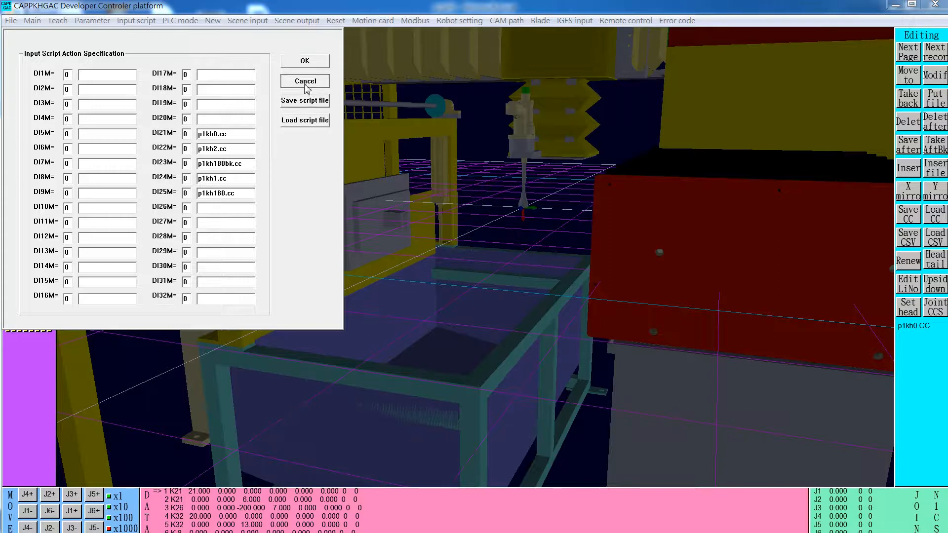
pyautogui.click(30, 277)
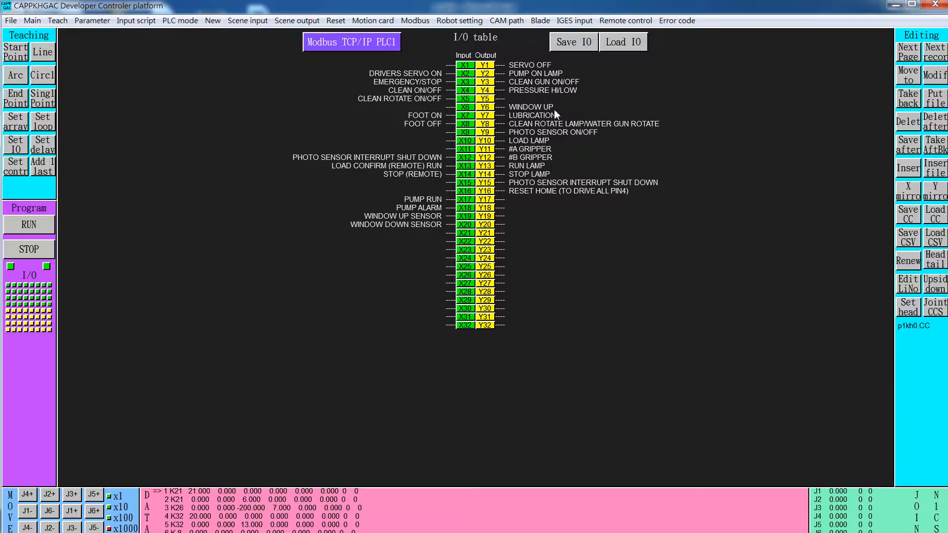
# - Simulate the window signals by toggling output Y6 and input X19 on and off, and turn on input X20 for the window down sensor
pyautogui.click(486, 108)
pyautogui.click(465, 217)
pyautogui.click(486, 107)
pyautogui.click(467, 217)
pyautogui.click(466, 226)
# - Return to the p1kh0 sheet in Excel and highlight rows 4 and 3 to examine the K26 move and K21 output-off commands
pyautogui.press('super')
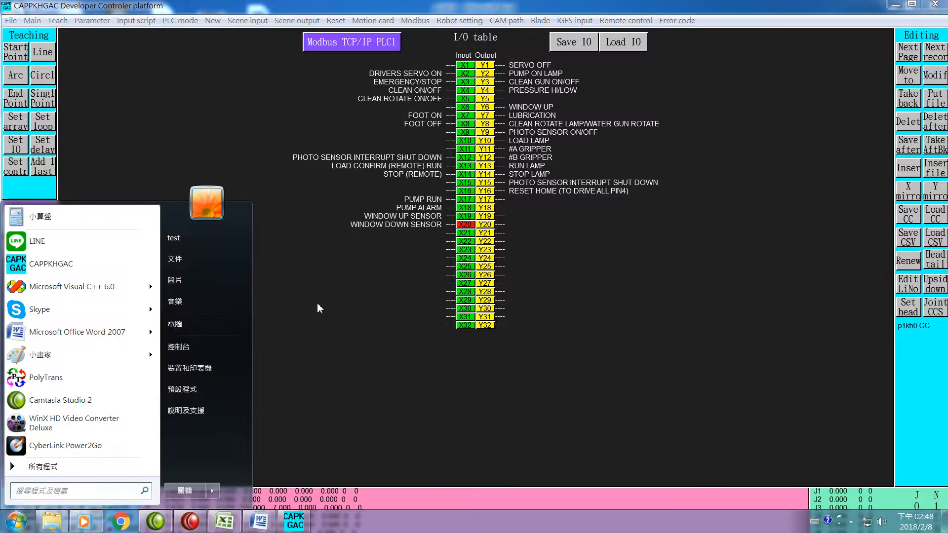
pyautogui.click(229, 525)
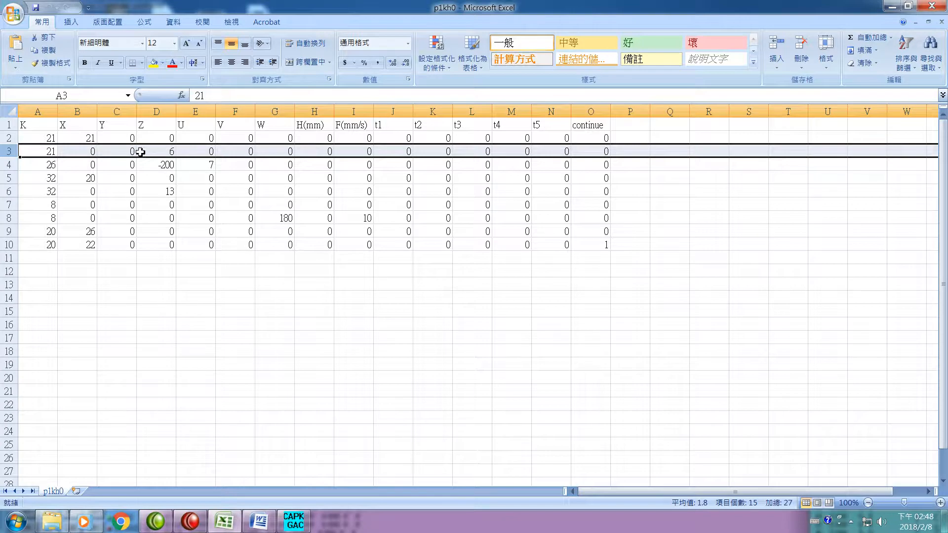
pyautogui.click(8, 165)
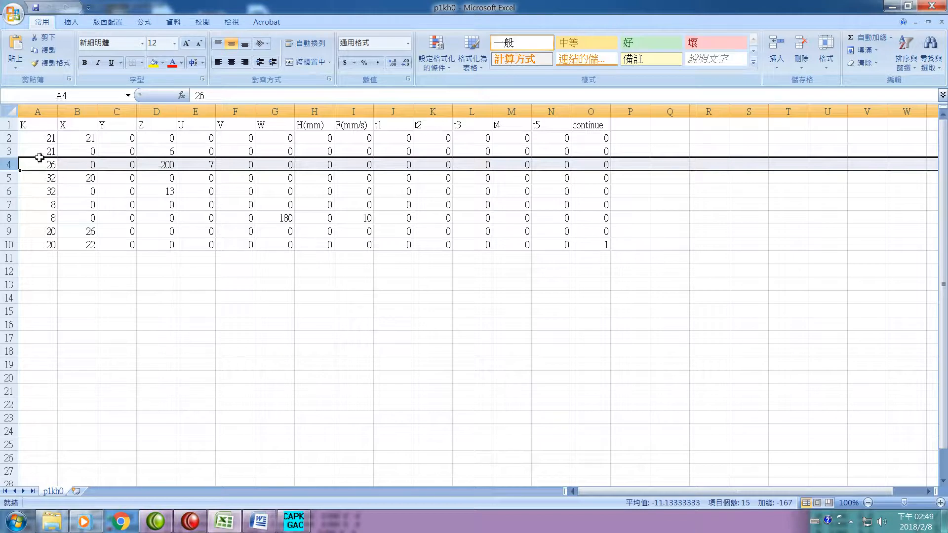
pyautogui.click(9, 154)
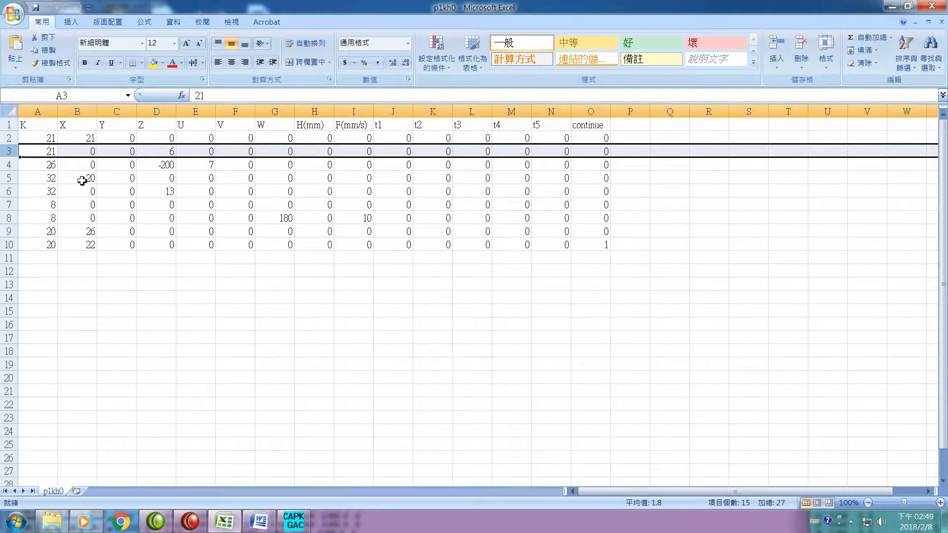
# - Highlight rows 5, 3 and 6 in the p1kh0 sheet to examine the K32 commands alongside the K21 output command
pyautogui.click(5, 180)
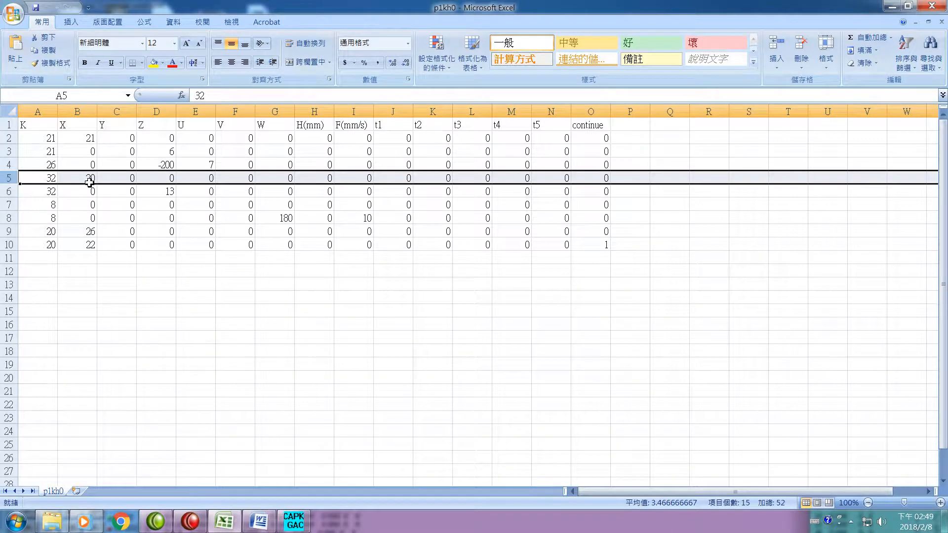
pyautogui.click(7, 154)
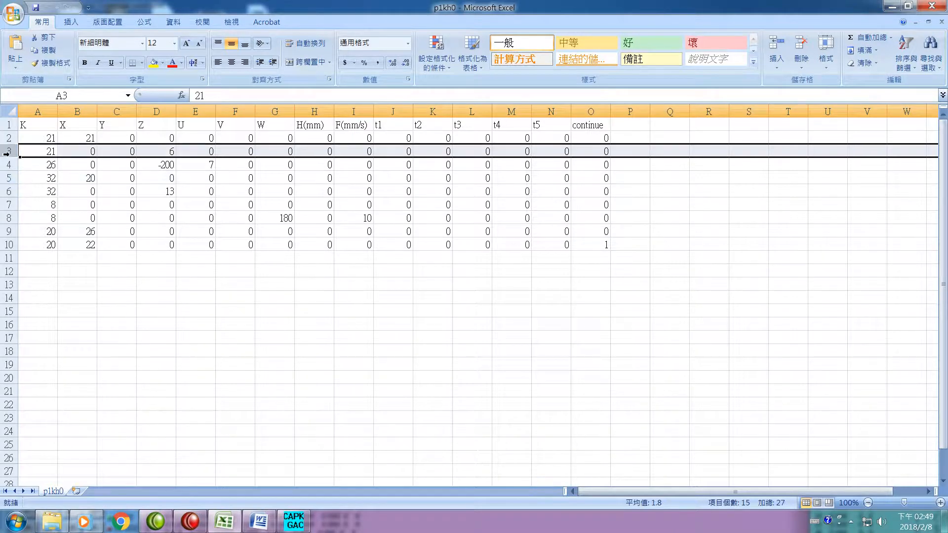
pyautogui.click(7, 179)
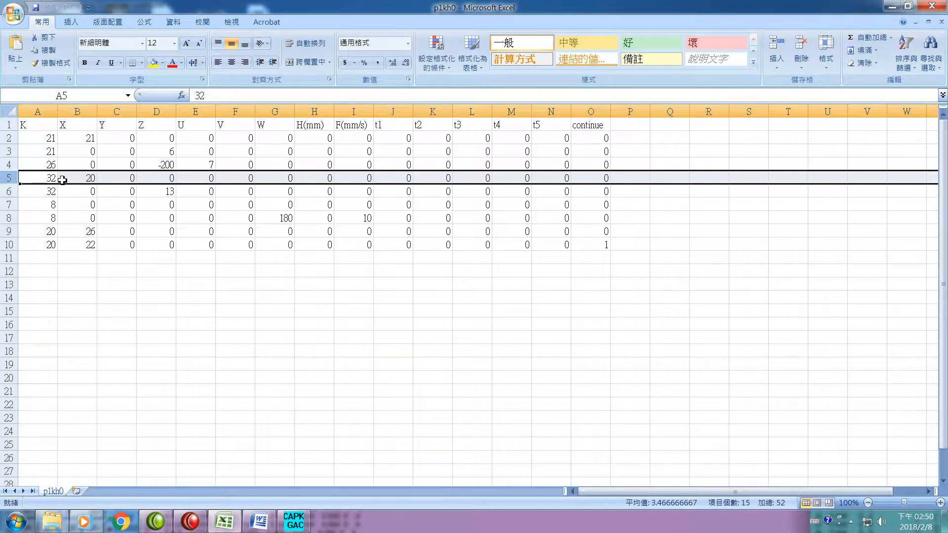
pyautogui.click(7, 193)
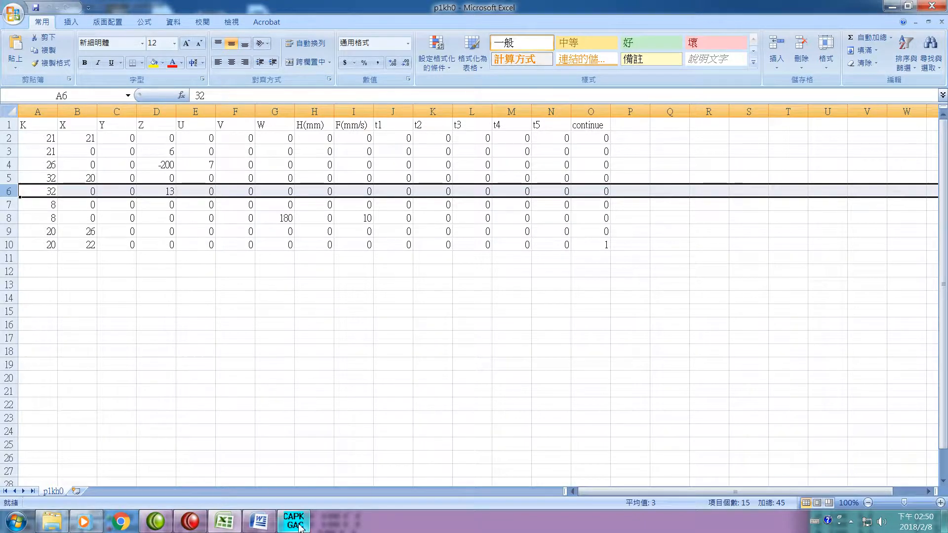
# - Switch to the CAPPKHGAC I/O table, toggle outputs Y13 and Y10 to leave only Y13 on, and turn on photo sensor output Y9
pyautogui.moveTo(300, 528)
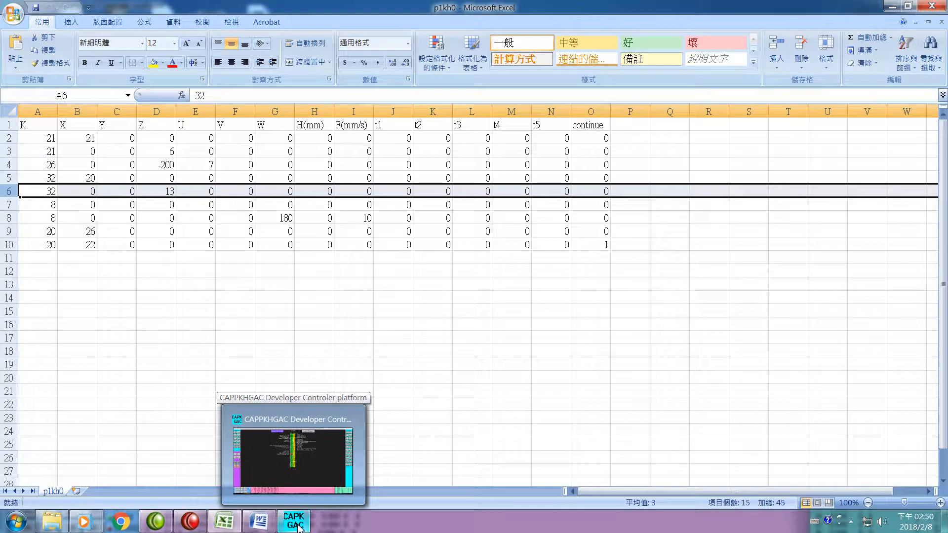
pyautogui.click(299, 528)
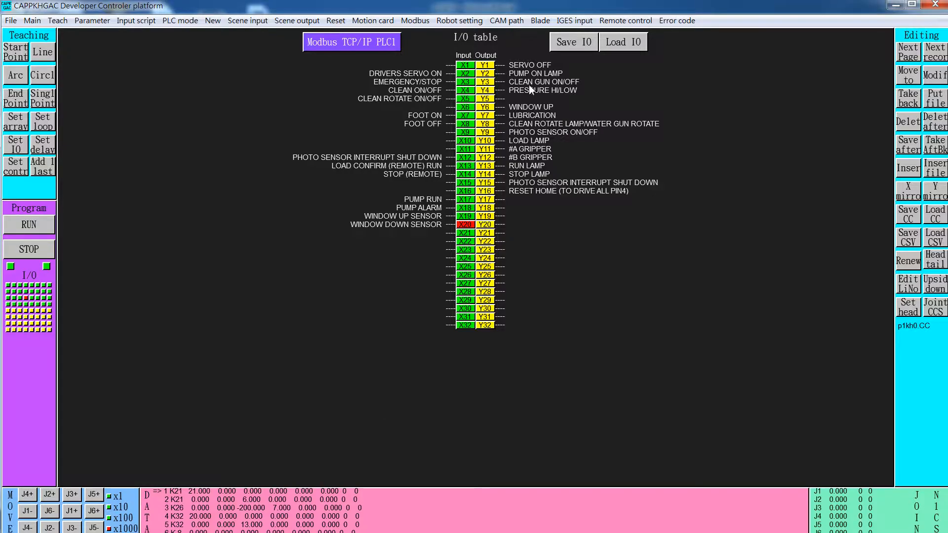
pyautogui.click(487, 166)
pyautogui.click(490, 169)
pyautogui.click(491, 169)
pyautogui.click(491, 169)
pyautogui.click(491, 143)
pyautogui.click(489, 168)
pyautogui.click(491, 141)
pyautogui.click(491, 166)
pyautogui.click(488, 167)
pyautogui.click(486, 142)
pyautogui.click(488, 142)
pyautogui.click(489, 134)
# - Return to the p1kh0 sheet in Excel and highlight rows 7, 8 and 10 to examine the K8 moves and the last K20 command
pyautogui.press('super')
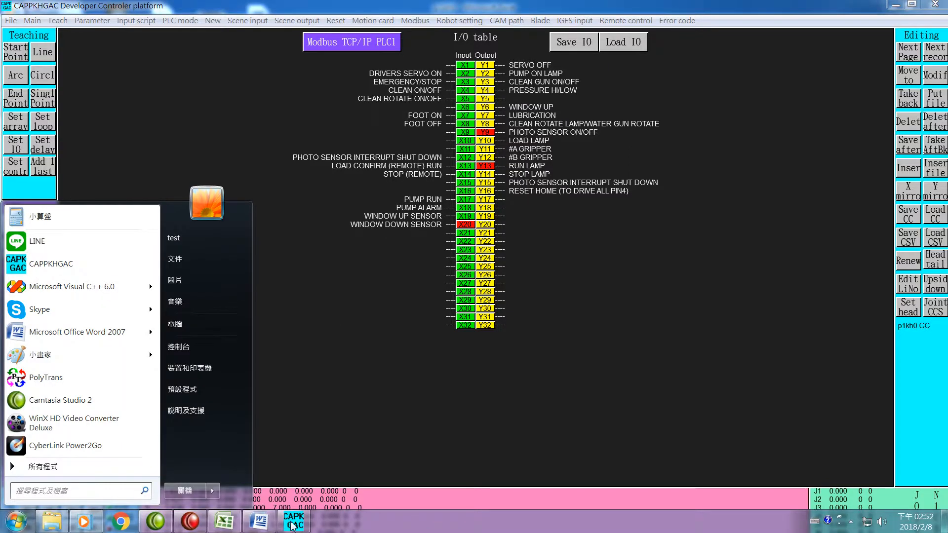
pyautogui.click(224, 522)
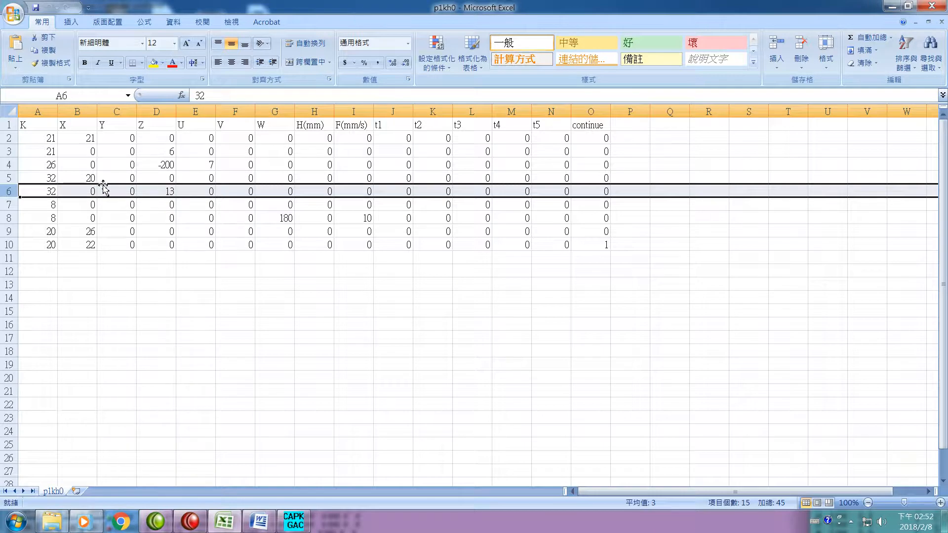
pyautogui.click(15, 209)
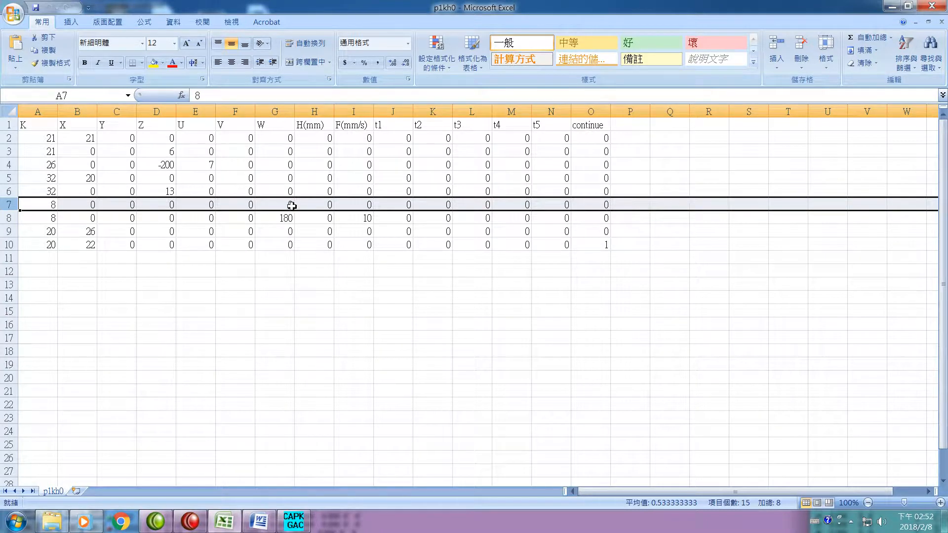
pyautogui.click(7, 220)
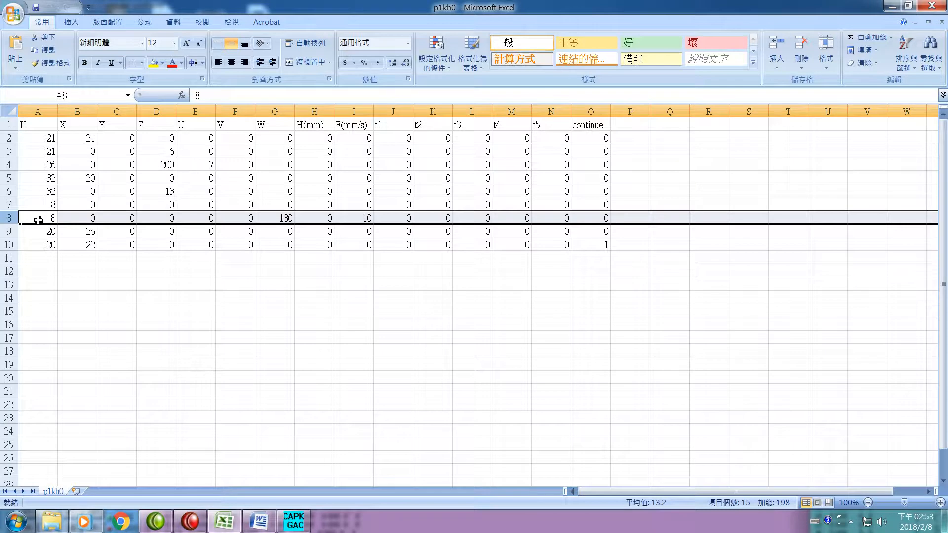
pyautogui.click(10, 245)
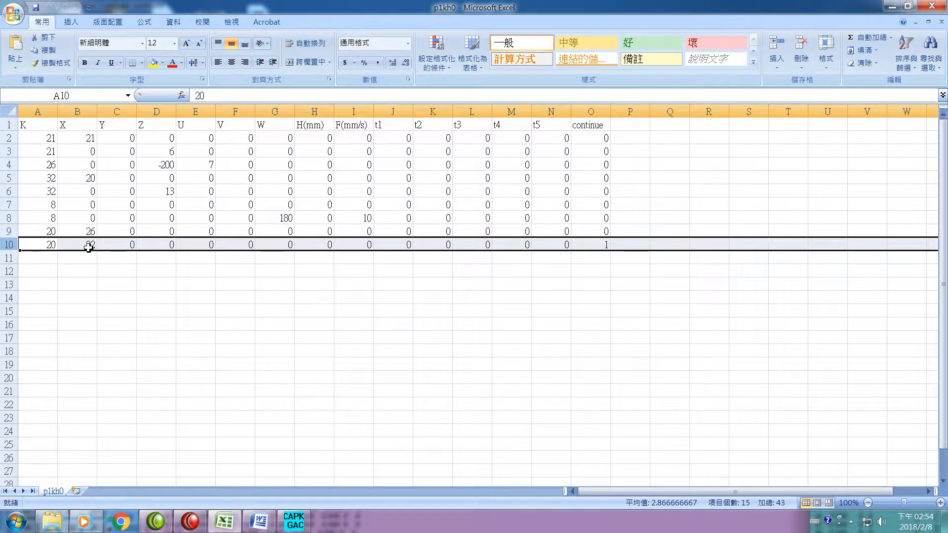
# - Open the input script settings in CAPPKHGAC to check the assigned scripts against the K20 command in row 9 of Excel's p1kh0 sheet
pyautogui.click(294, 521)
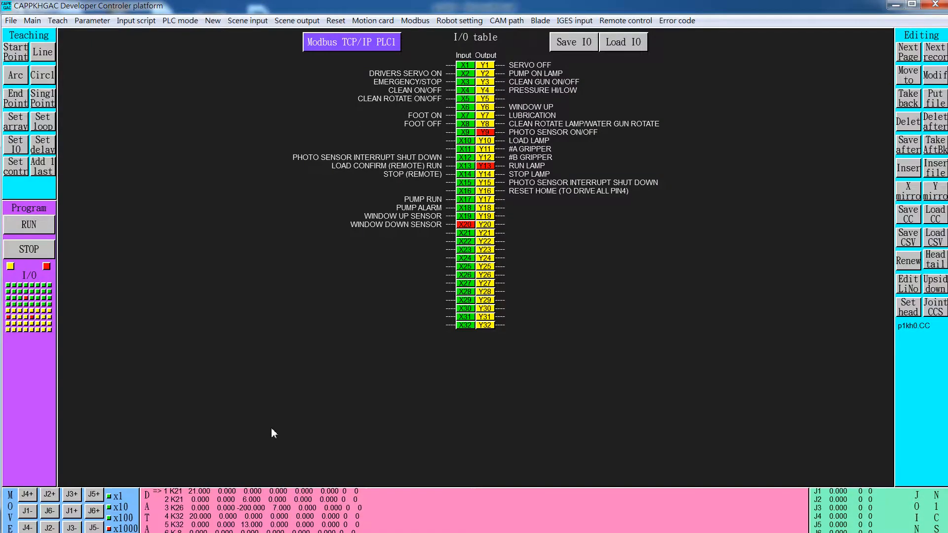
pyautogui.click(135, 22)
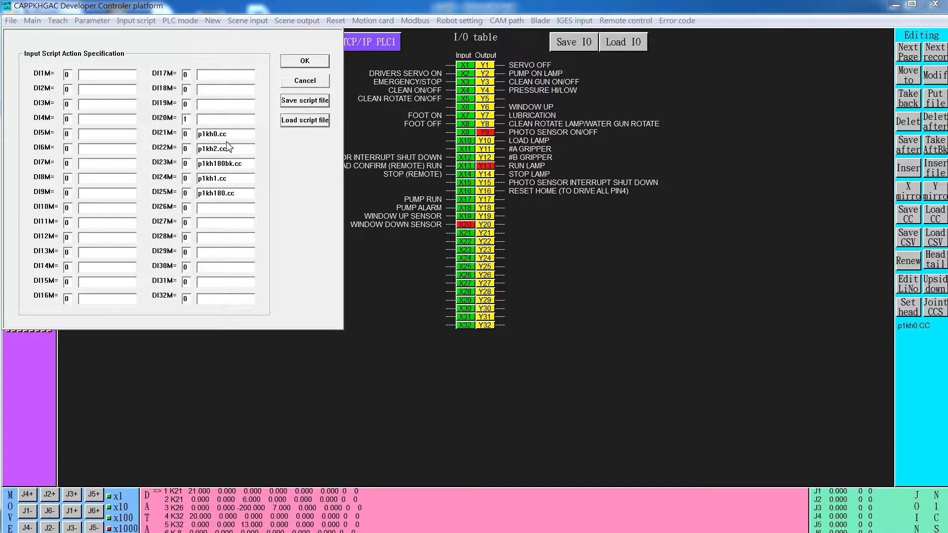
pyautogui.press('super')
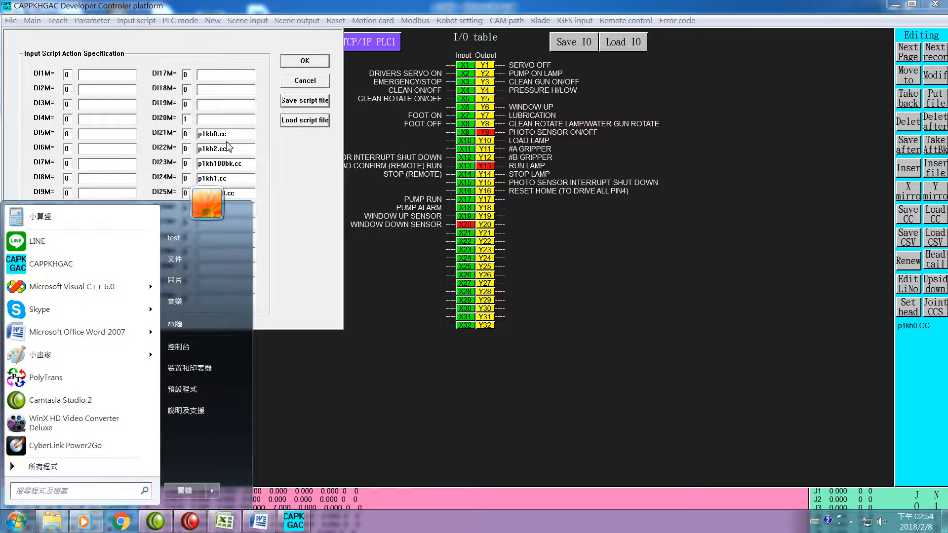
pyautogui.click(231, 526)
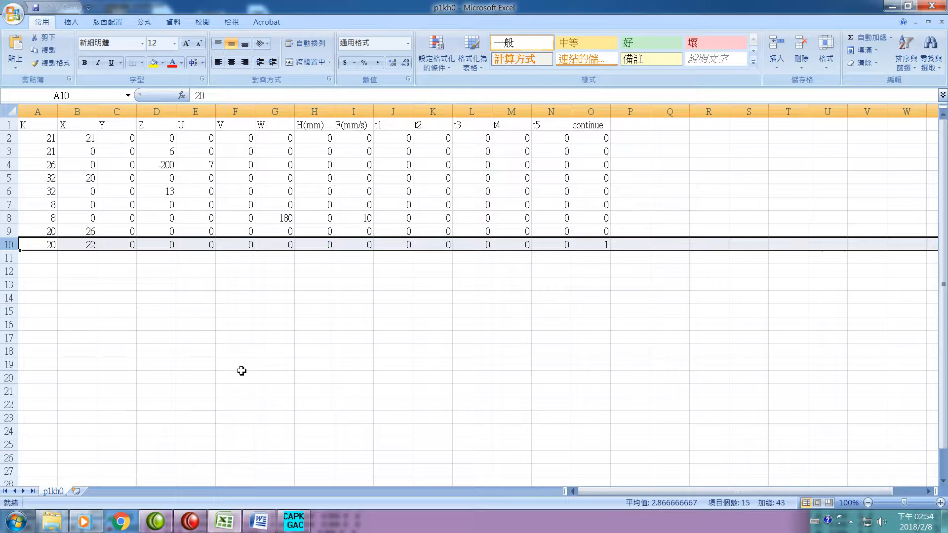
pyautogui.click(8, 232)
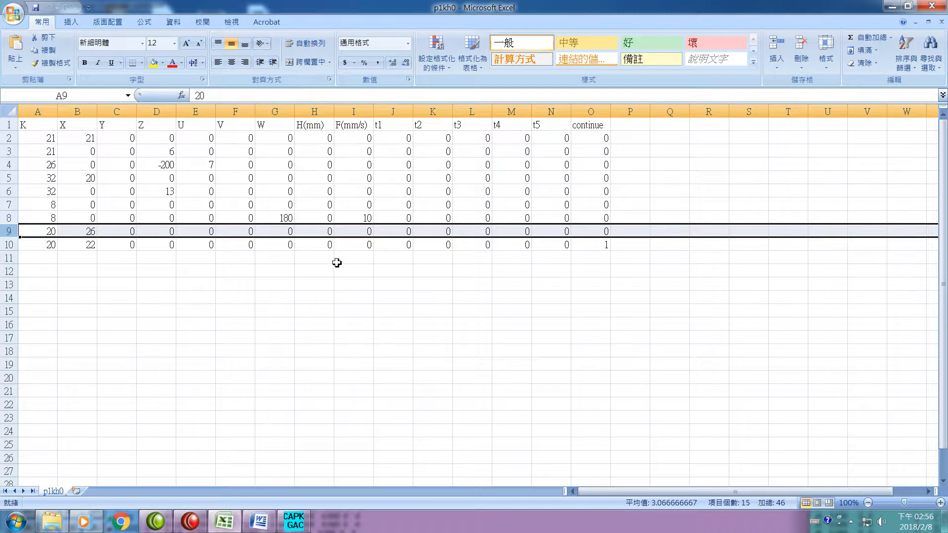
# - Switch to CAPPKHGAC, close the input script settings, return to teaching mode and recheck the DI21M to DI25M script assignments
pyautogui.click(295, 521)
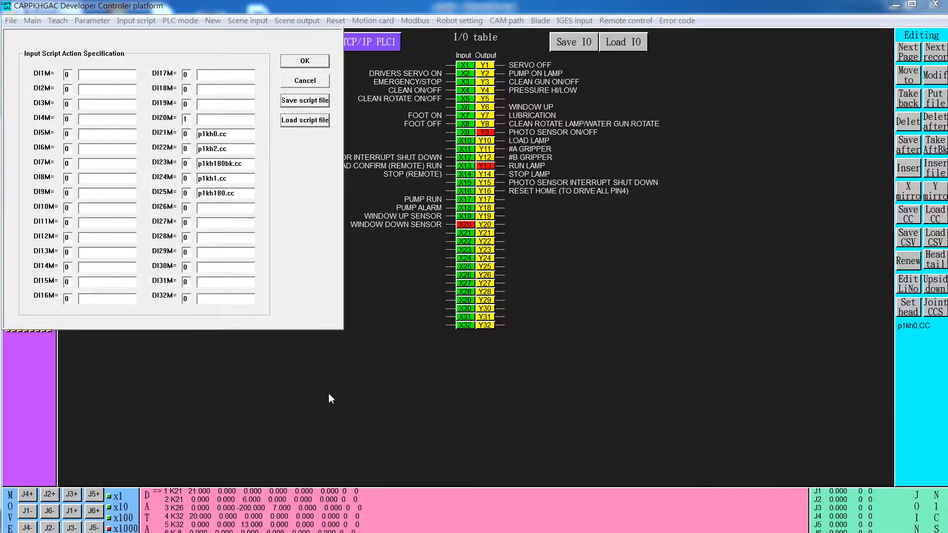
pyautogui.click(305, 81)
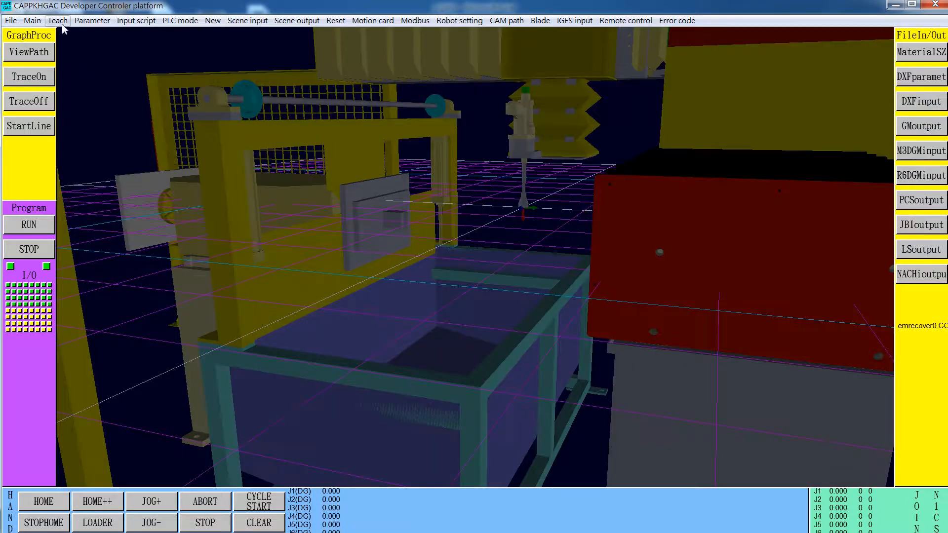
pyautogui.click(58, 21)
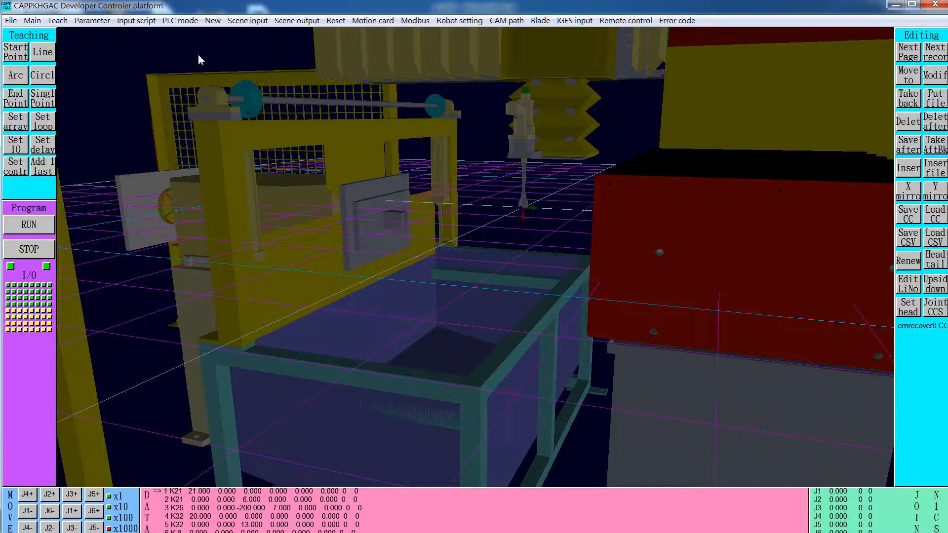
pyautogui.click(136, 20)
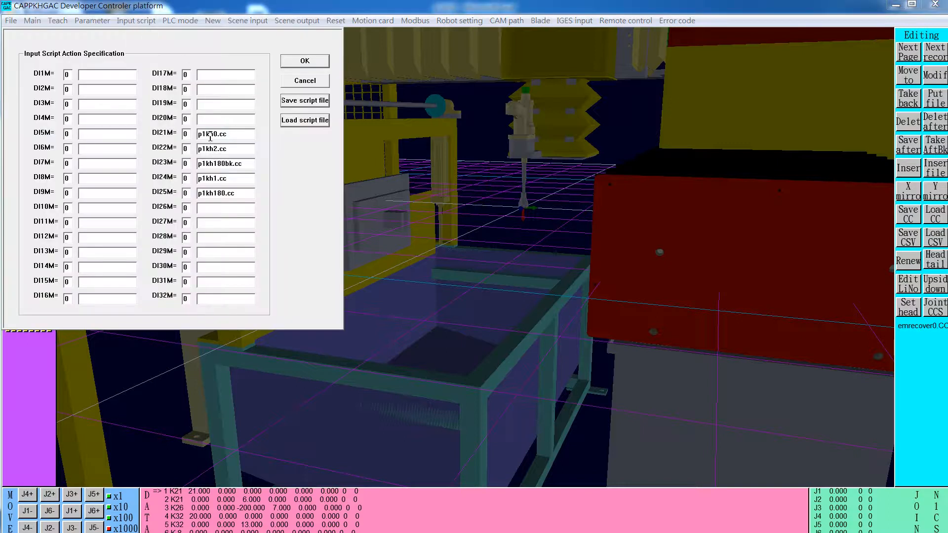
pyautogui.click(305, 81)
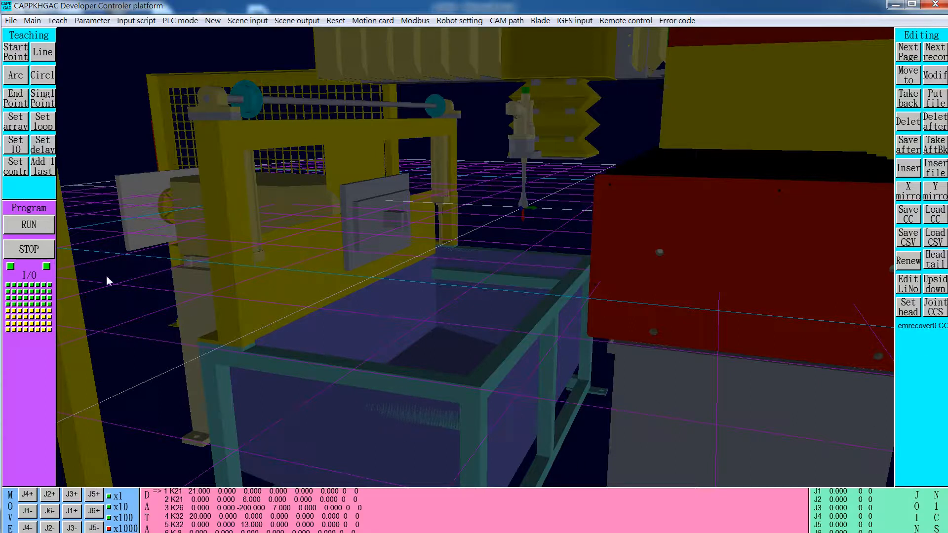
# - Run the teaching program, then view the next page of commands and check the input script states
pyautogui.click(37, 228)
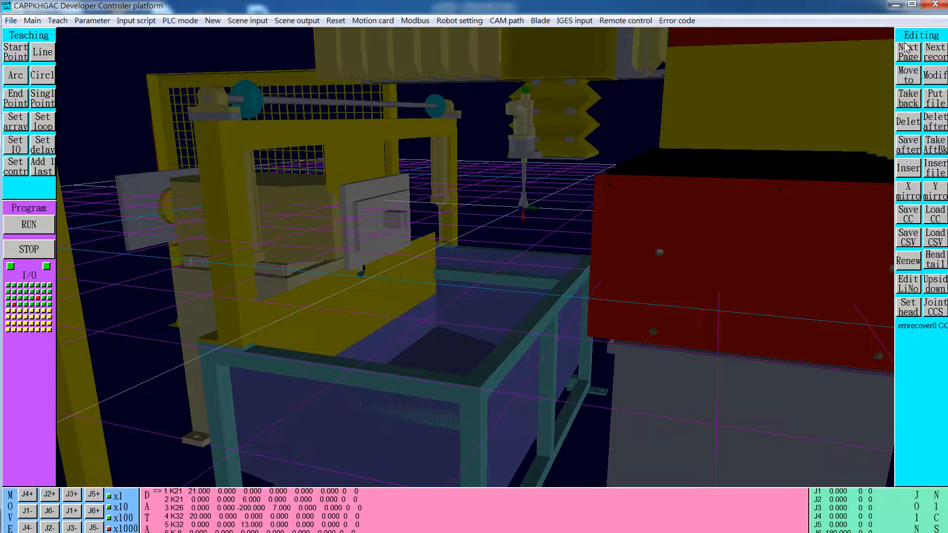
pyautogui.click(915, 59)
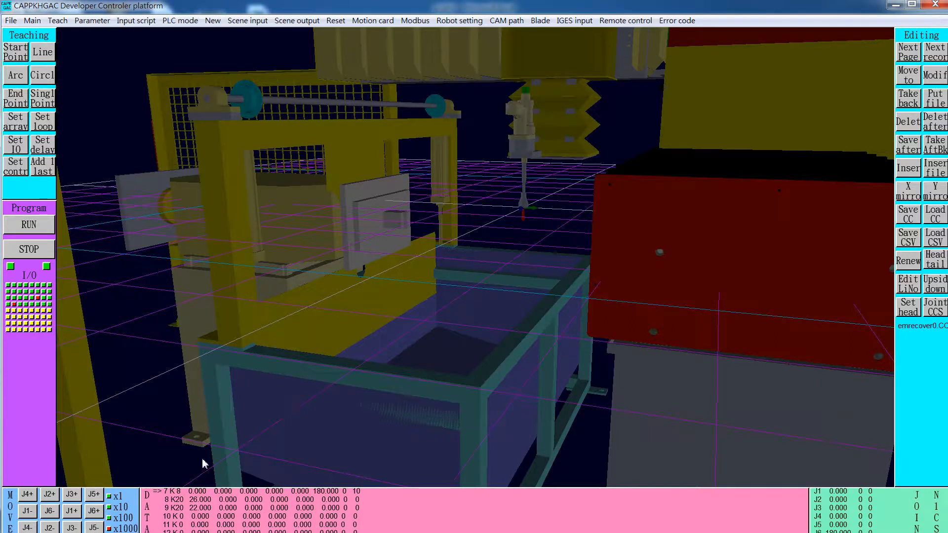
pyautogui.click(137, 21)
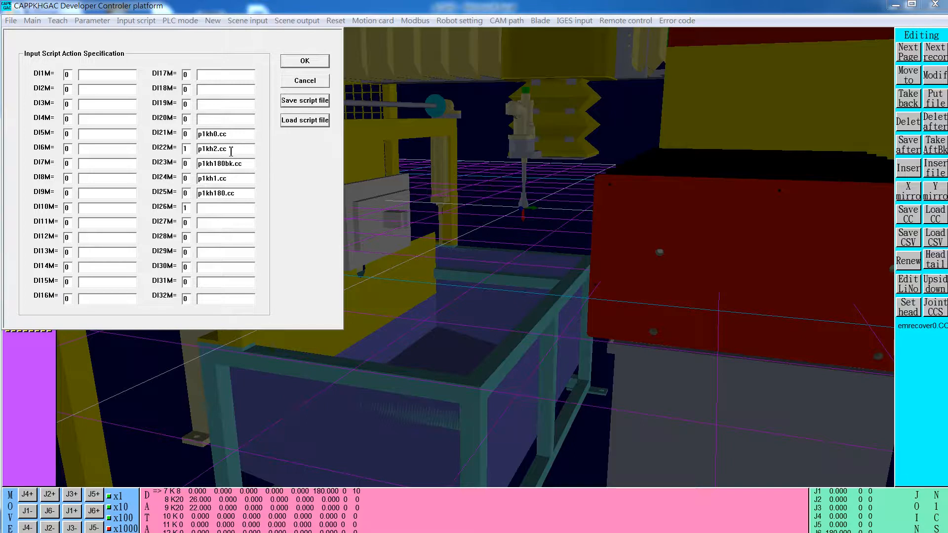
pyautogui.click(305, 81)
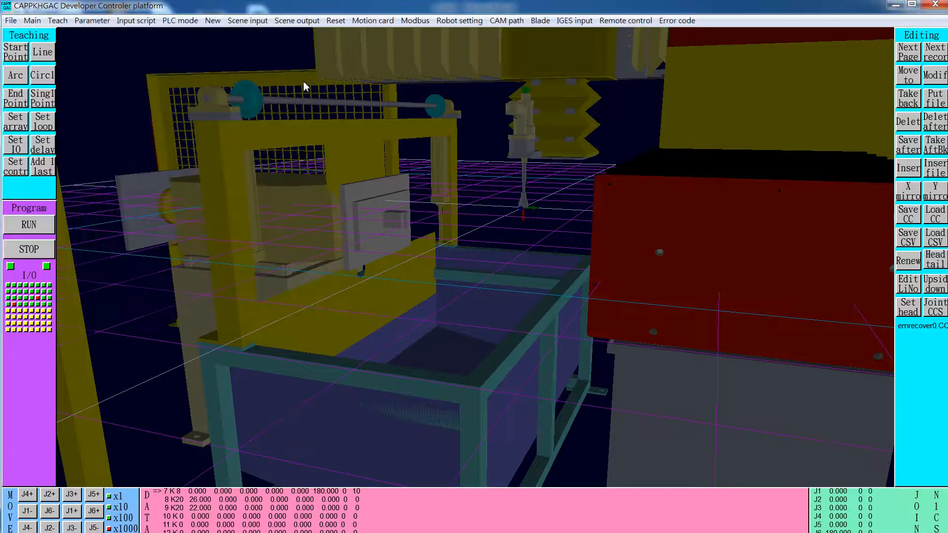
# - Clear the current teaching commands and load the p1kh2.CC command file
pyautogui.click(906, 263)
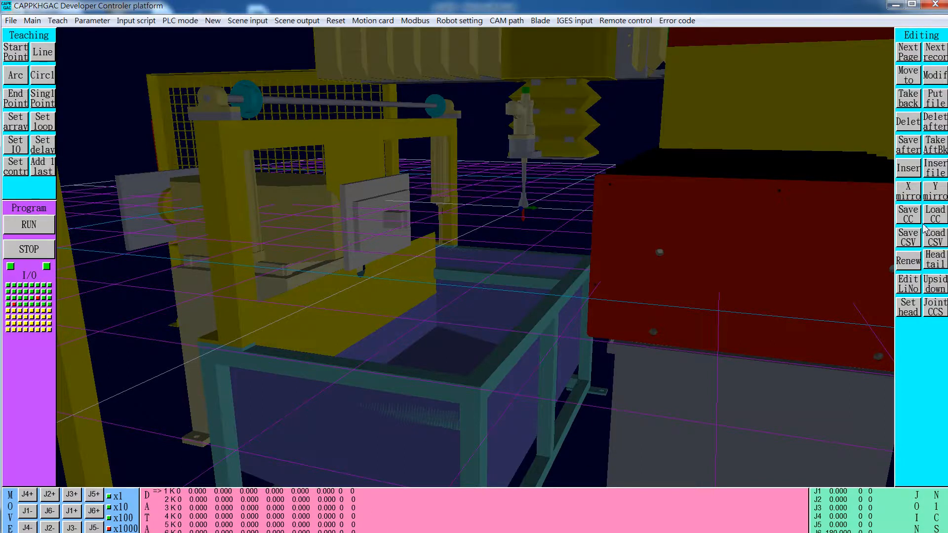
pyautogui.click(936, 215)
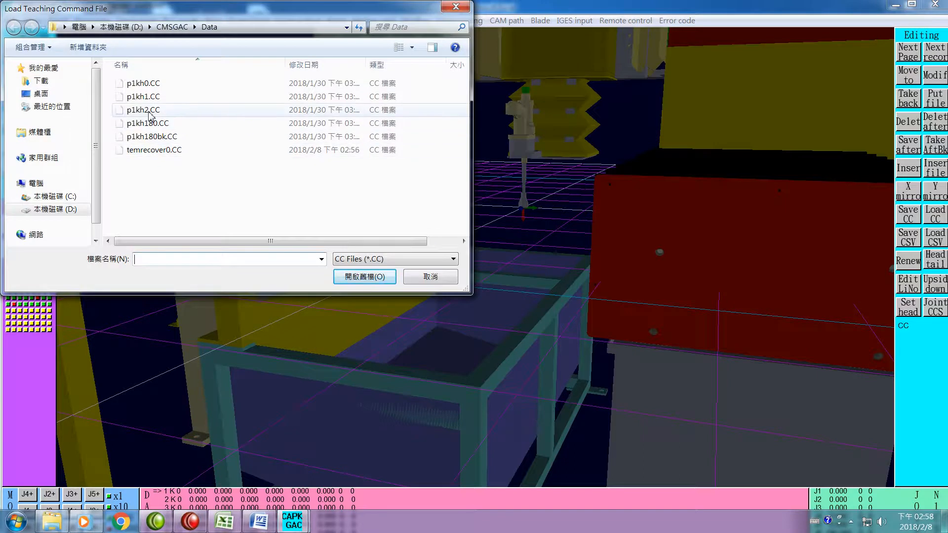
pyautogui.click(150, 112)
pyautogui.click(370, 278)
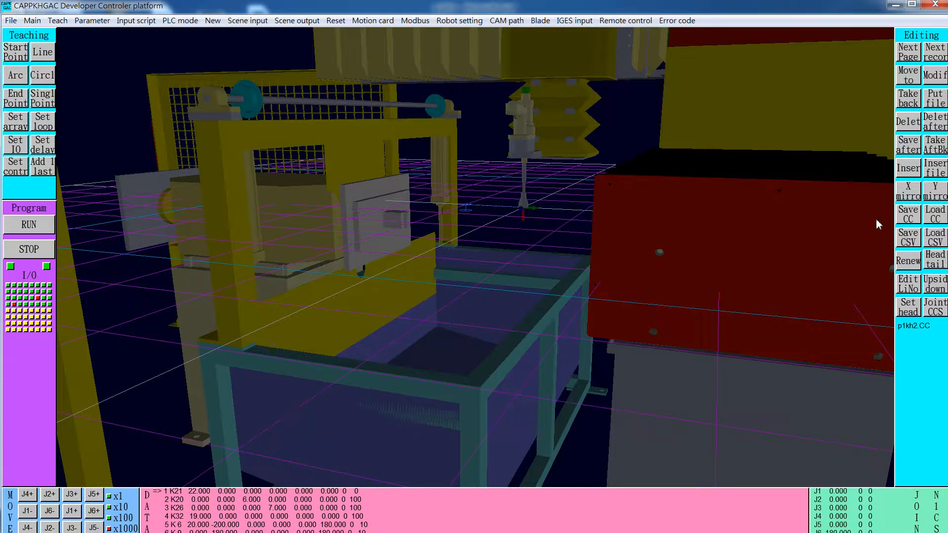
# - Close the p1kh0 workbook in Excel and open the p1kh2 workbook from the D:\CMSGAC\Data folder
pyautogui.press('super')
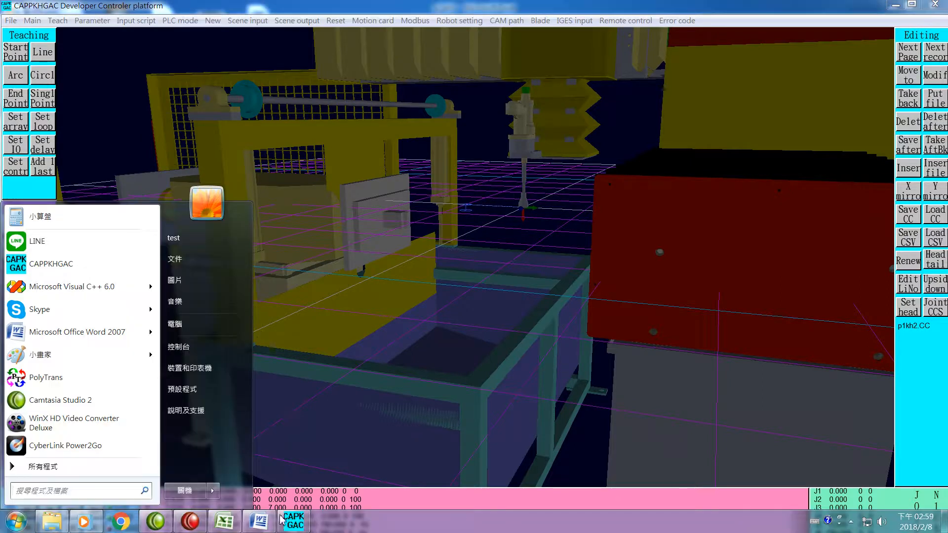
pyautogui.click(227, 522)
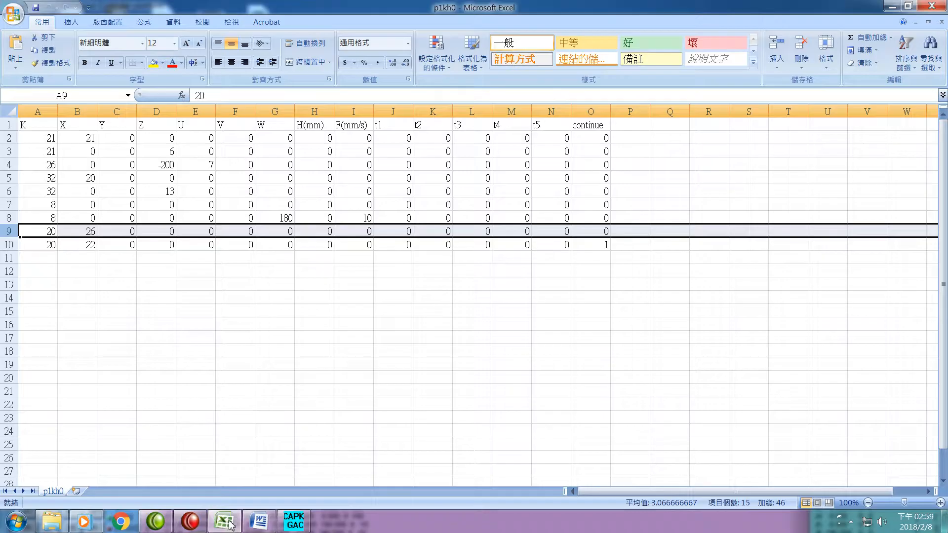
pyautogui.click(933, 5)
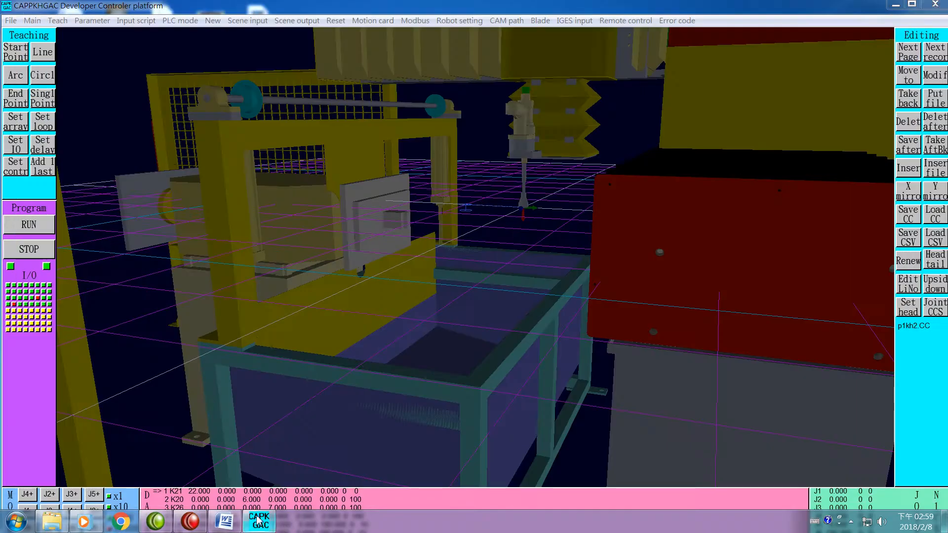
pyautogui.click(52, 527)
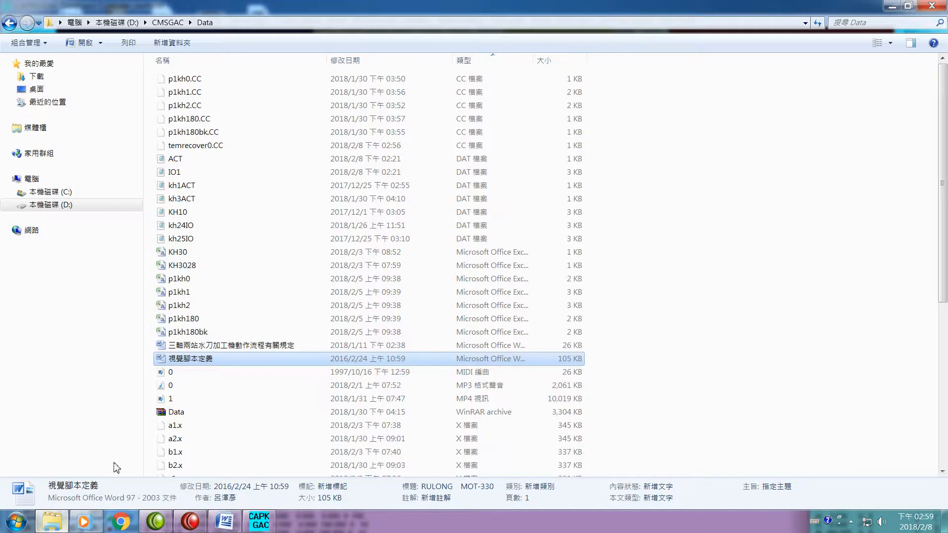
pyautogui.doubleClick(190, 306)
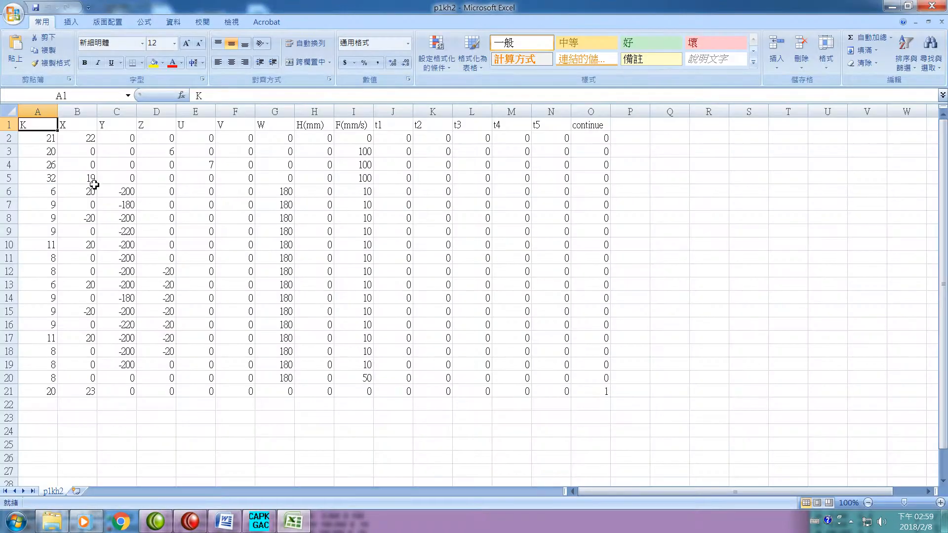
# - Highlight rows 2 to 5 of the p1kh2 sheet to examine the K21, K20, K26 and K32 commands
pyautogui.click(8, 139)
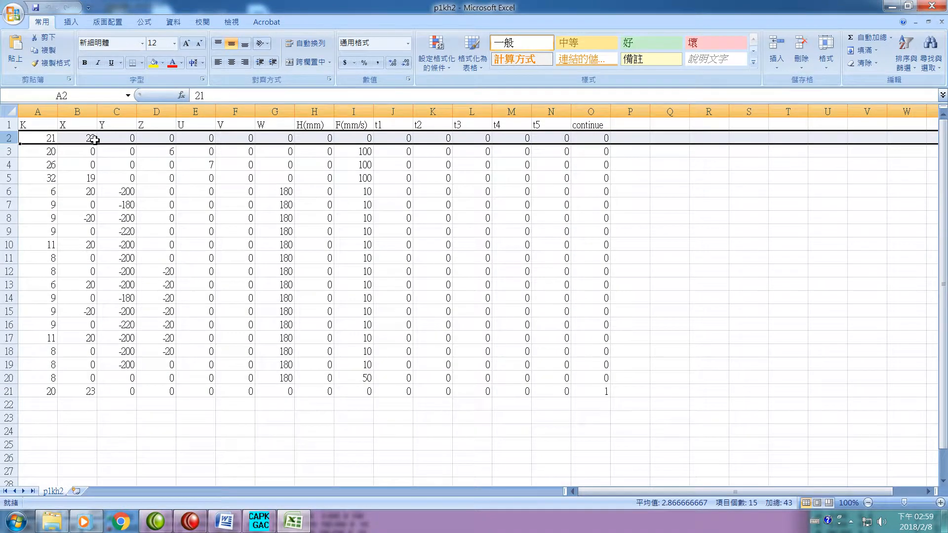
pyautogui.click(9, 154)
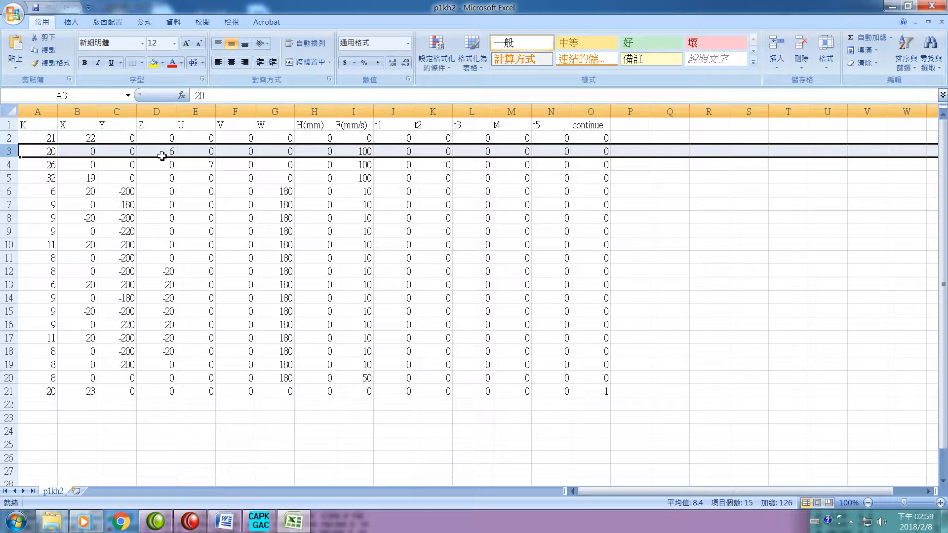
pyautogui.click(10, 182)
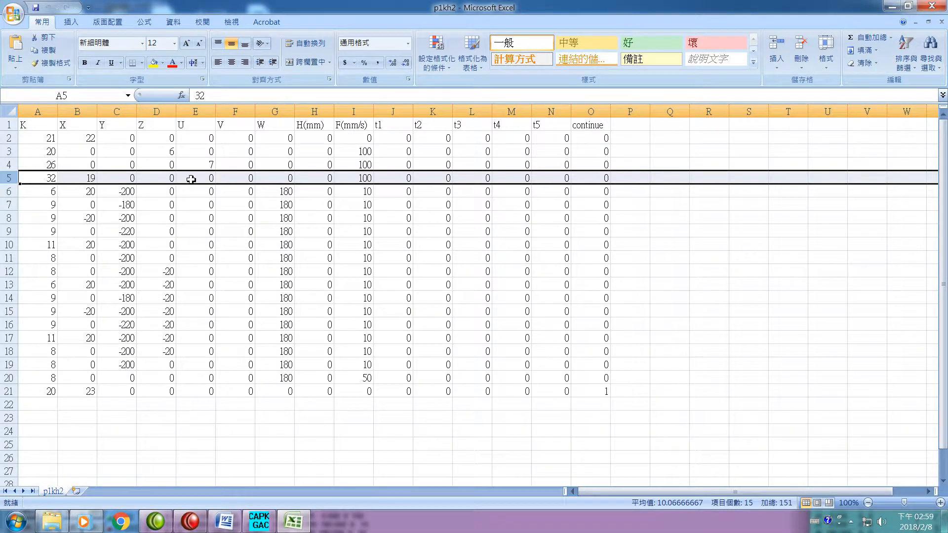
pyautogui.click(10, 168)
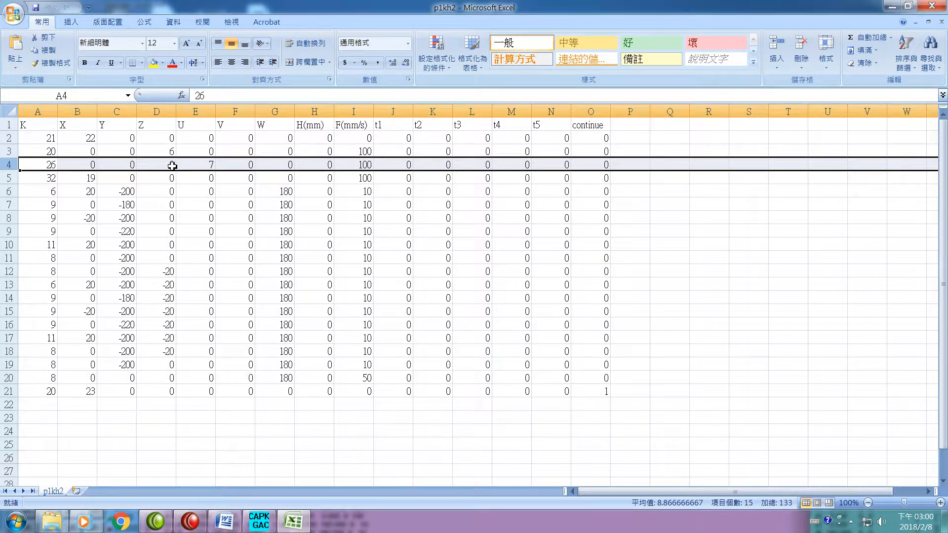
pyautogui.click(14, 181)
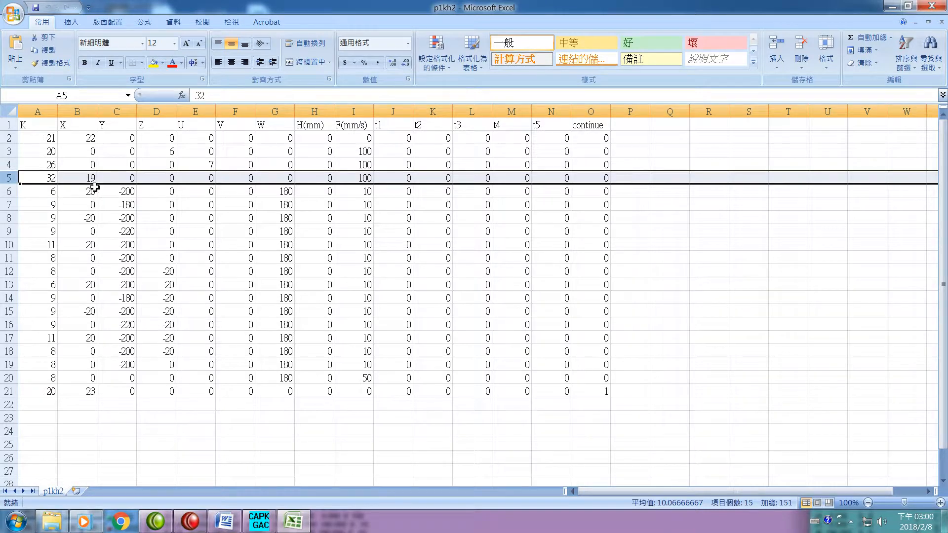
# - Highlight rows 6 to 12 of the p1kh2 sheet one by one to examine the first K6, K9, K11 sequence and the K8 moves
pyautogui.click(7, 192)
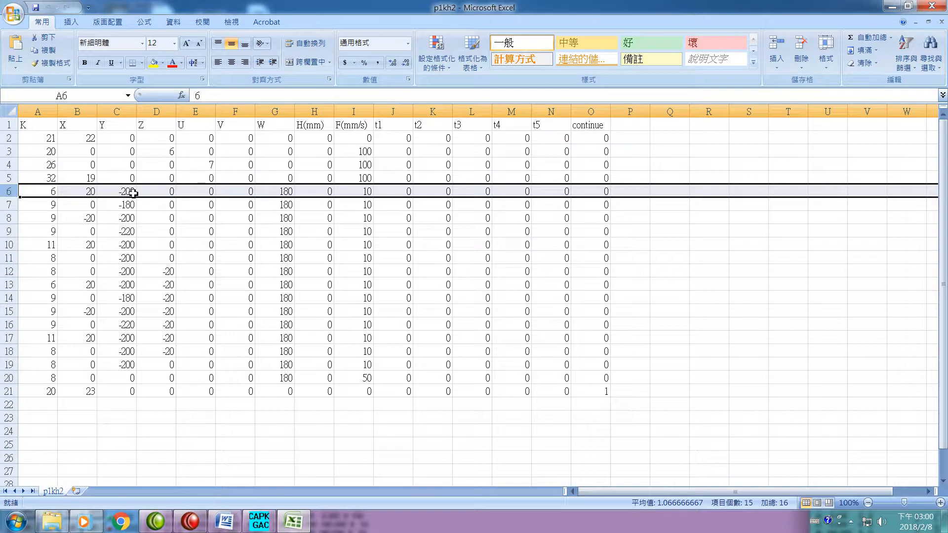
pyautogui.click(12, 205)
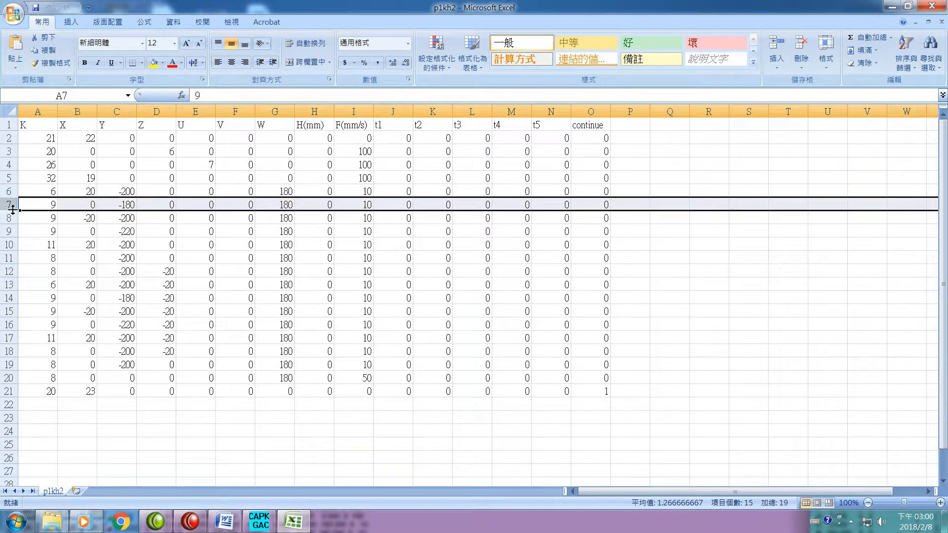
pyautogui.click(7, 219)
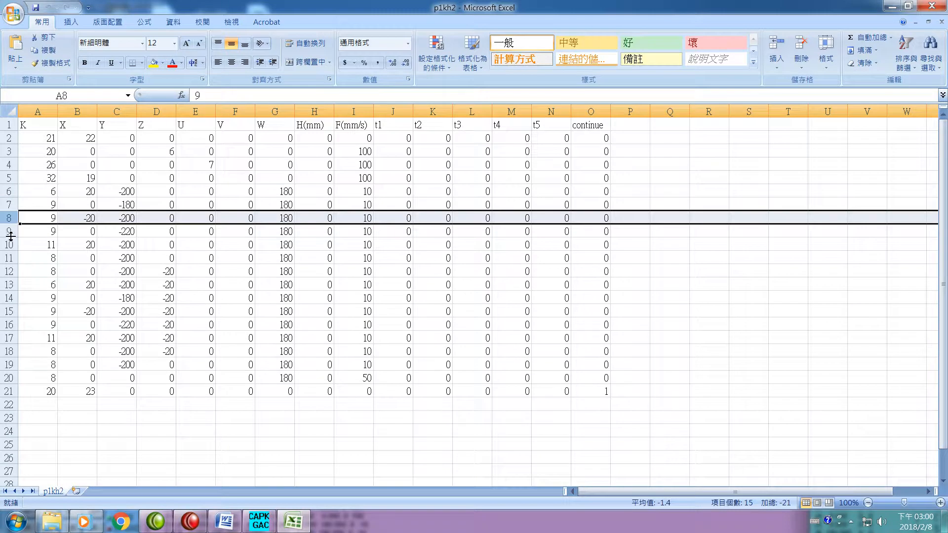
pyautogui.click(9, 231)
pyautogui.click(10, 249)
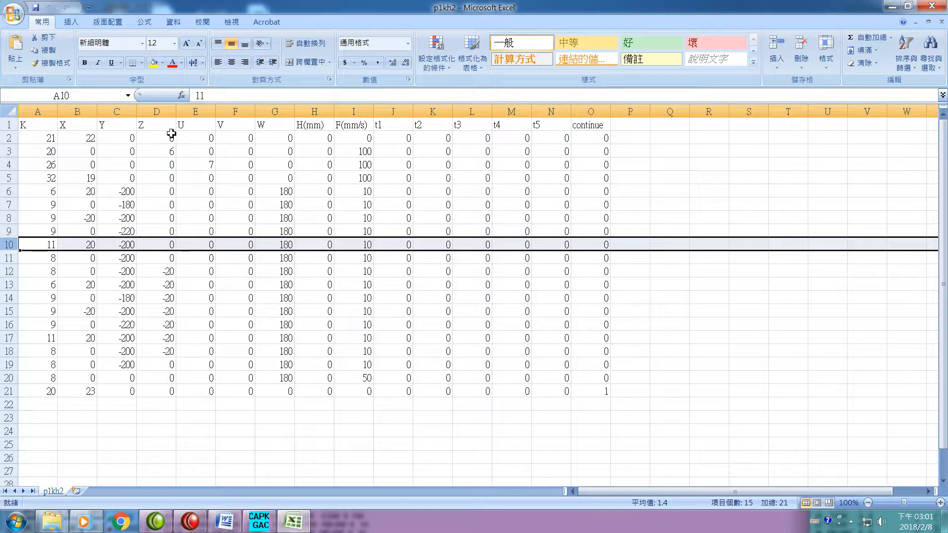
pyautogui.click(4, 260)
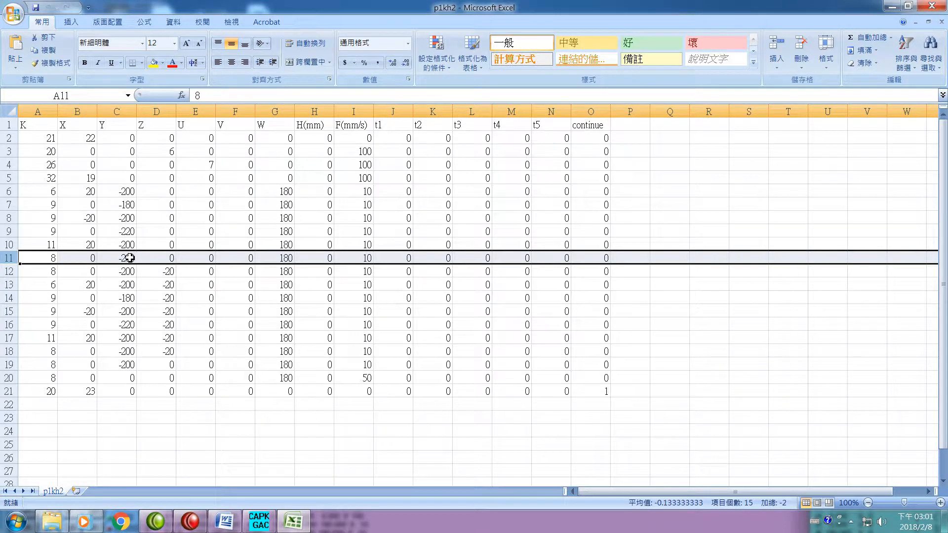
pyautogui.click(5, 276)
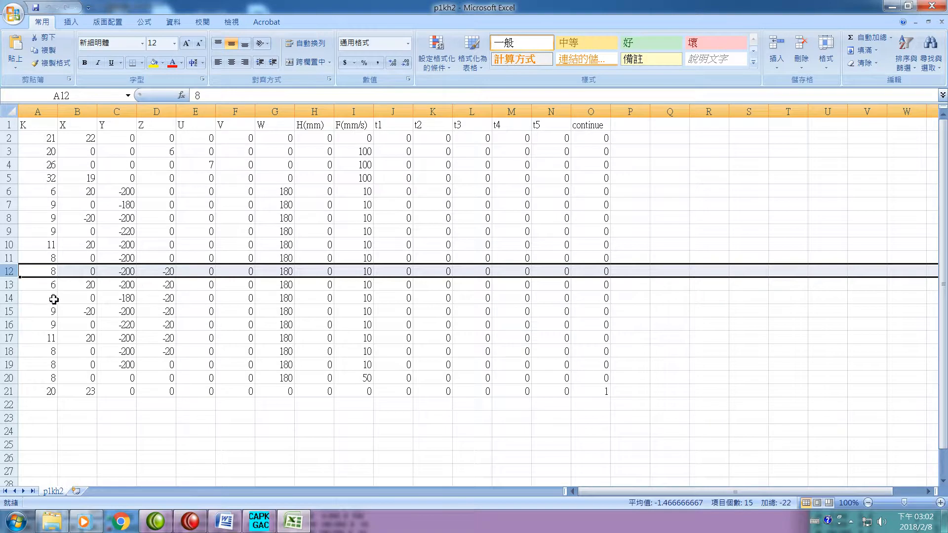
# - Highlight rows 13 to 18 of the p1kh2 sheet to examine the second K6, K9, K11 sequence at Z -20 and its K8 move
pyautogui.click(11, 286)
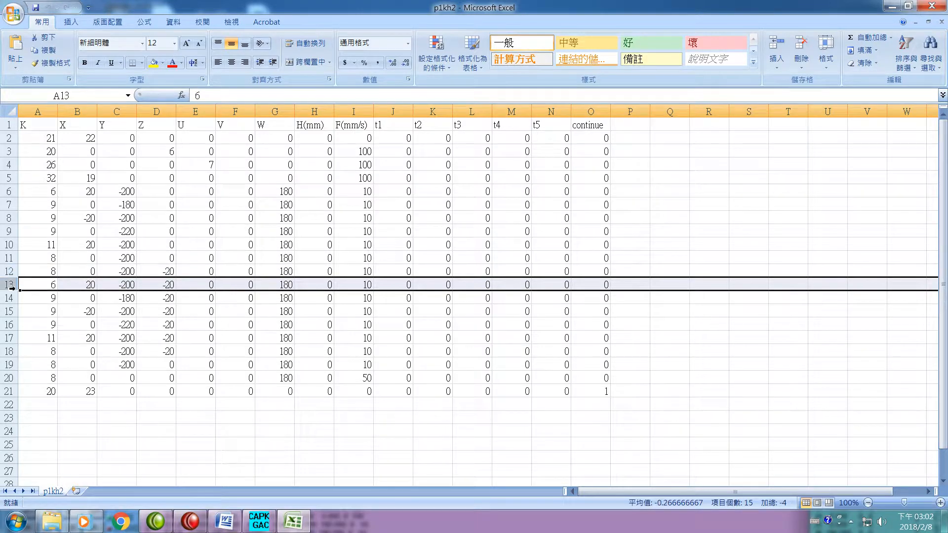
pyautogui.click(11, 339)
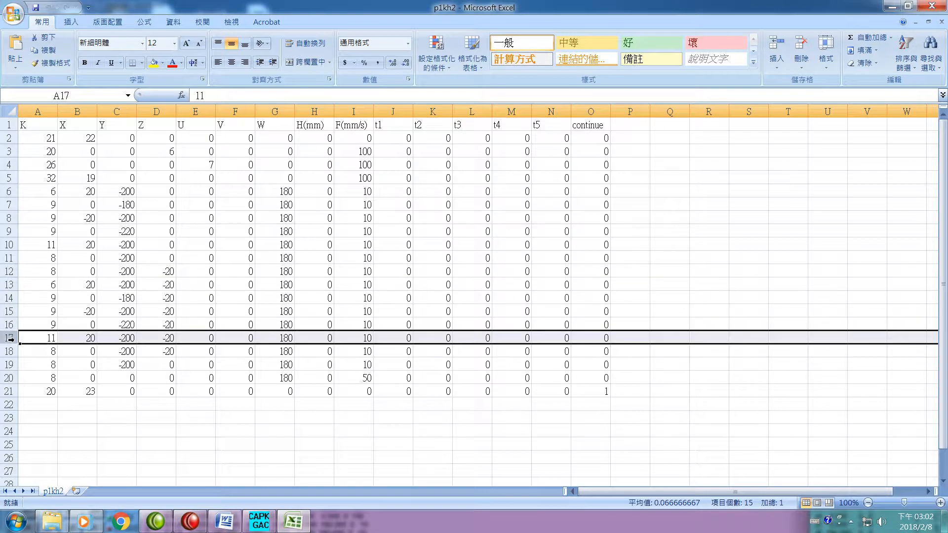
pyautogui.click(10, 286)
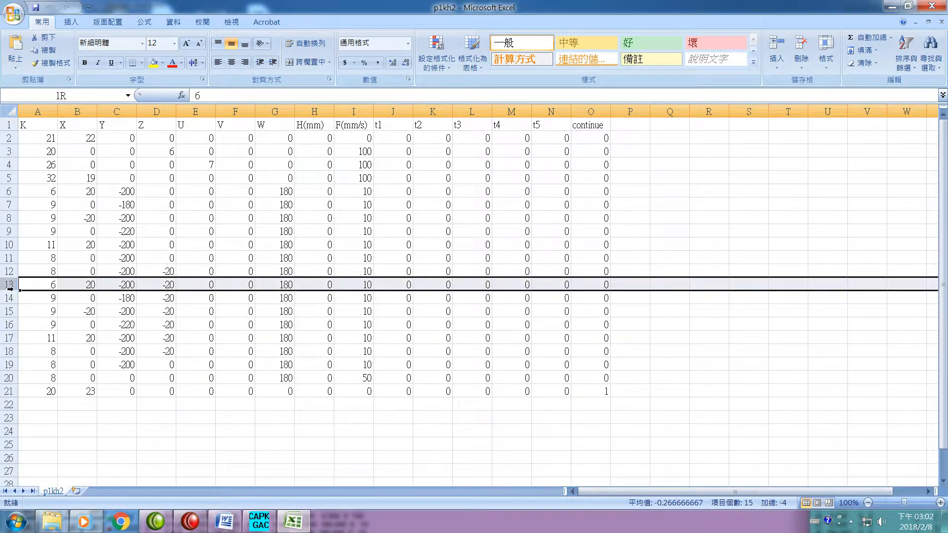
pyautogui.click(11, 339)
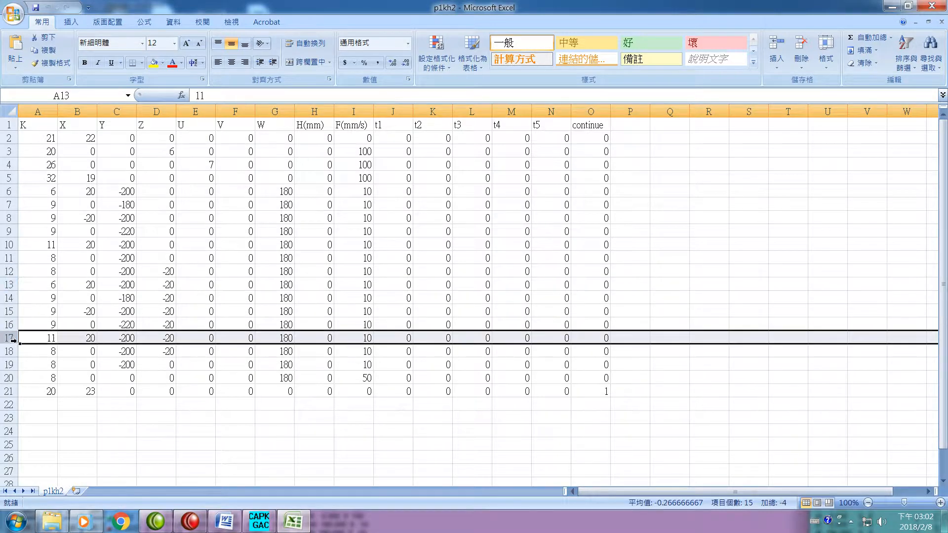
pyautogui.click(10, 299)
pyautogui.click(10, 313)
pyautogui.click(11, 327)
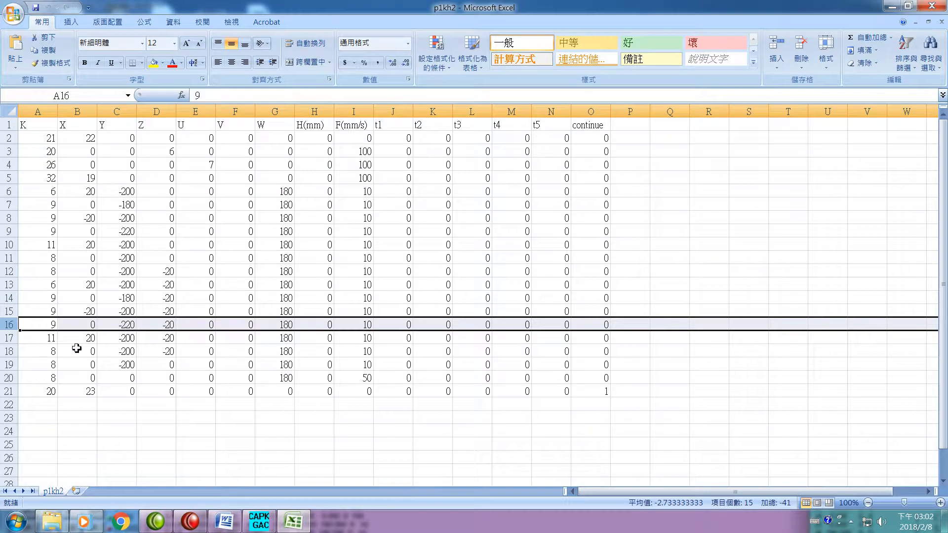
pyautogui.click(8, 340)
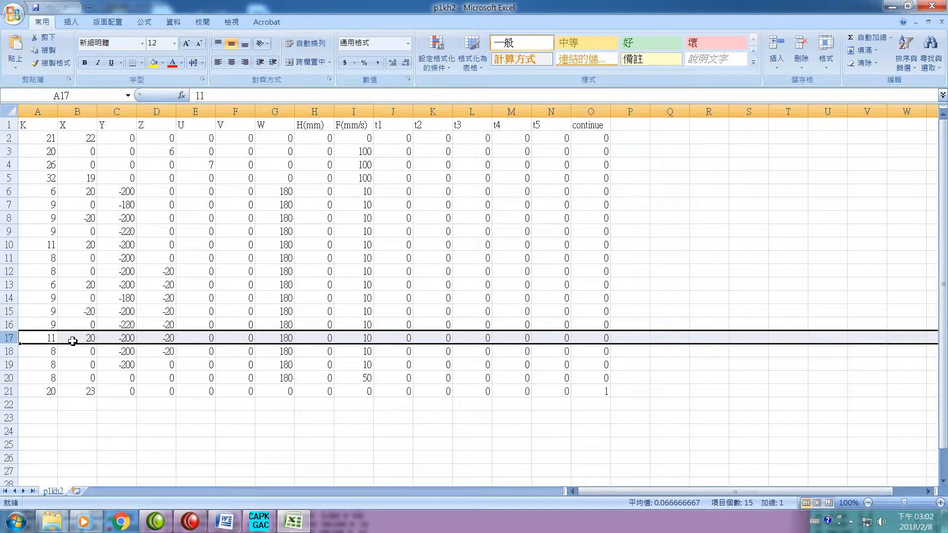
pyautogui.click(15, 355)
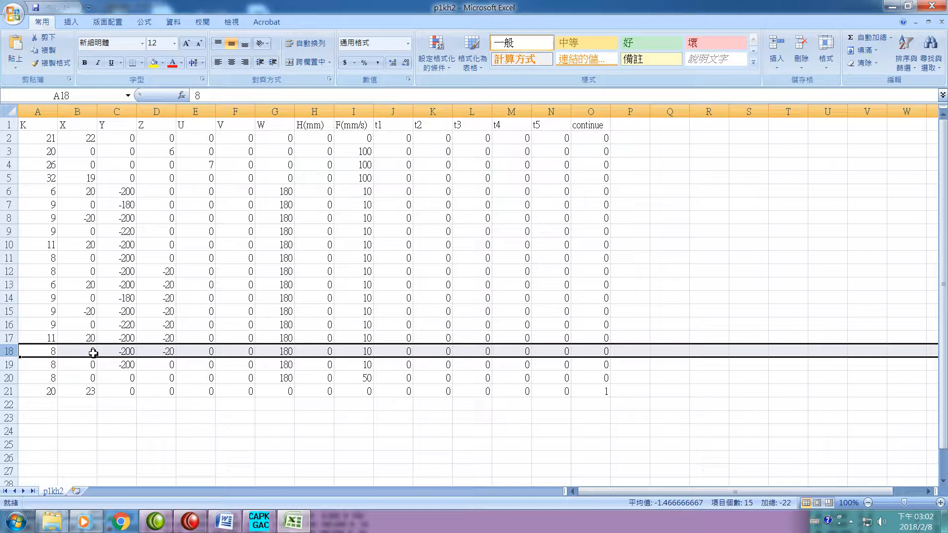
# - Highlight rows 19 to 21 of the p1kh2 sheet one by one to examine the last K8 moves and the closing K20 command
pyautogui.click(11, 368)
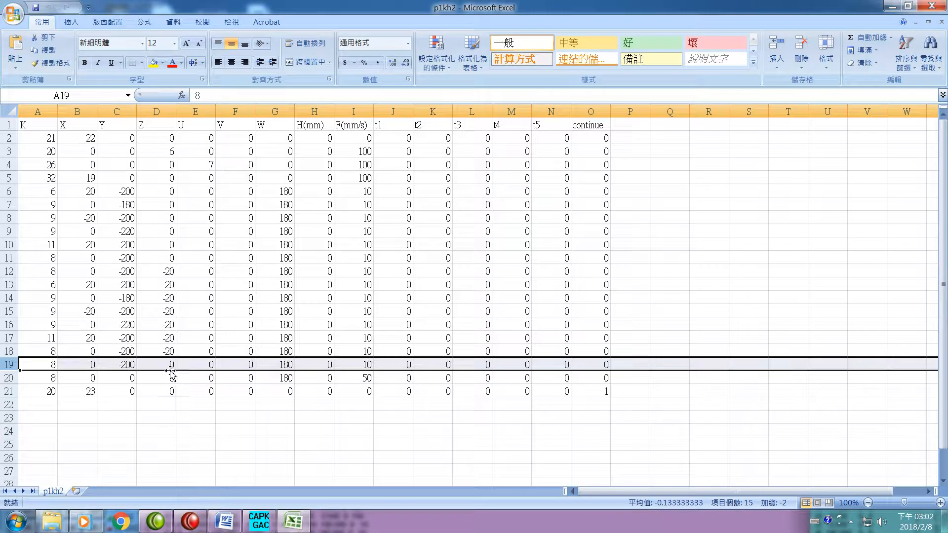
pyautogui.click(9, 382)
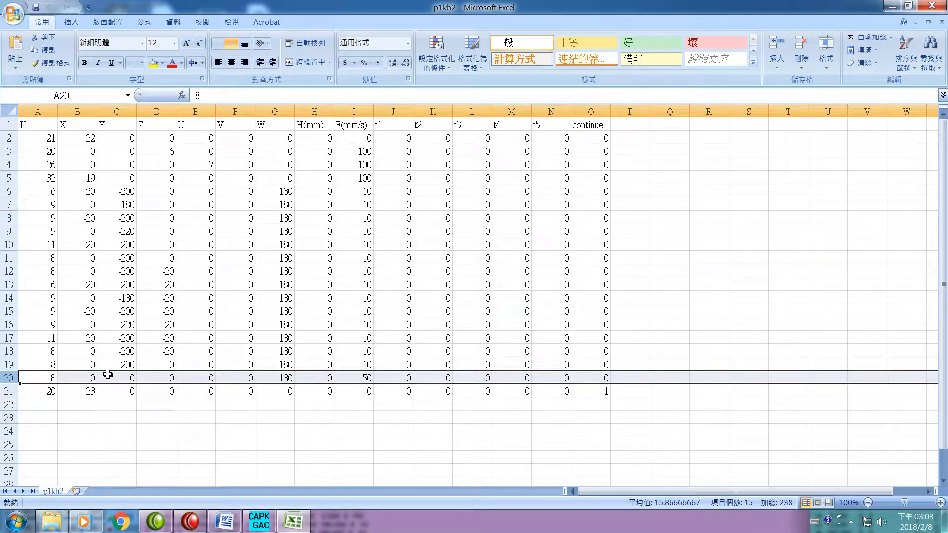
pyautogui.click(6, 391)
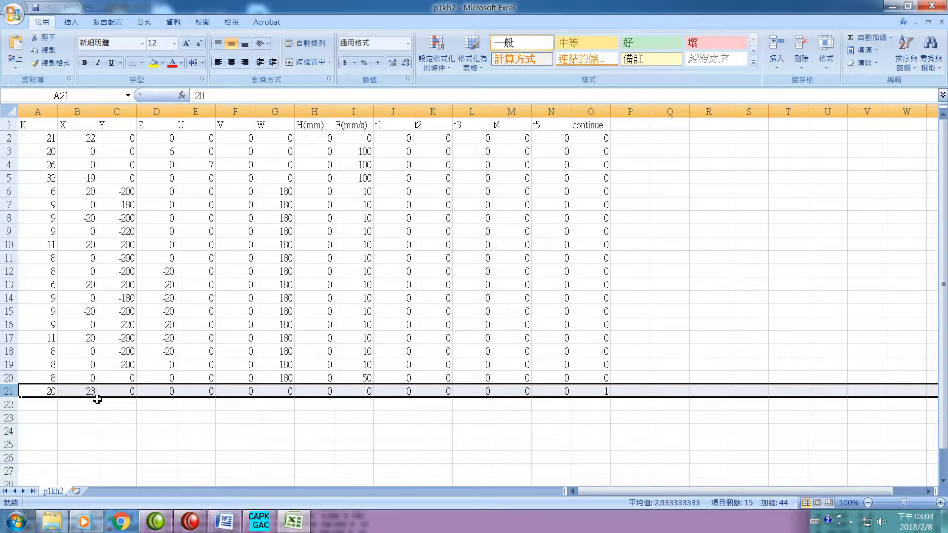
# - Switch to CAPPKHGAC and review the input script action specification for the DI21 to DI26 entries, leaving it without changes
pyautogui.click(259, 521)
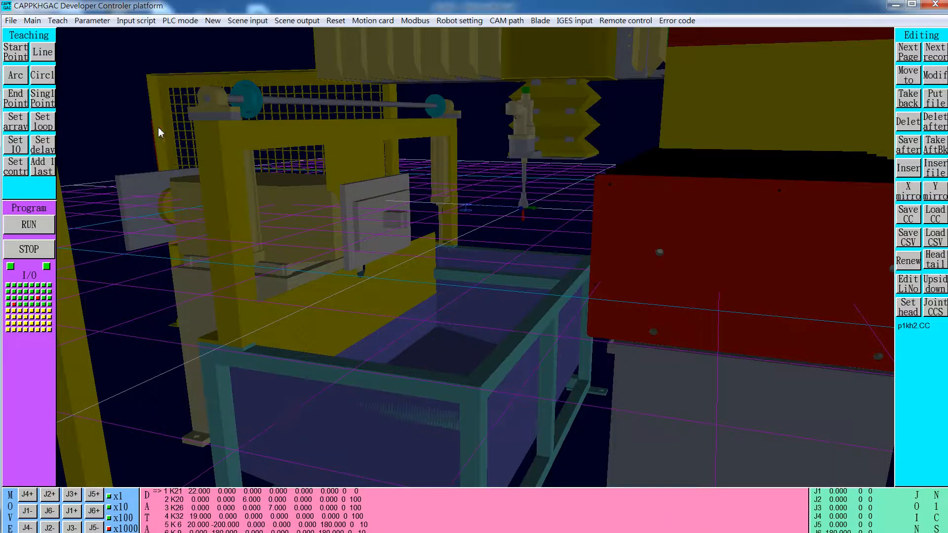
pyautogui.click(135, 20)
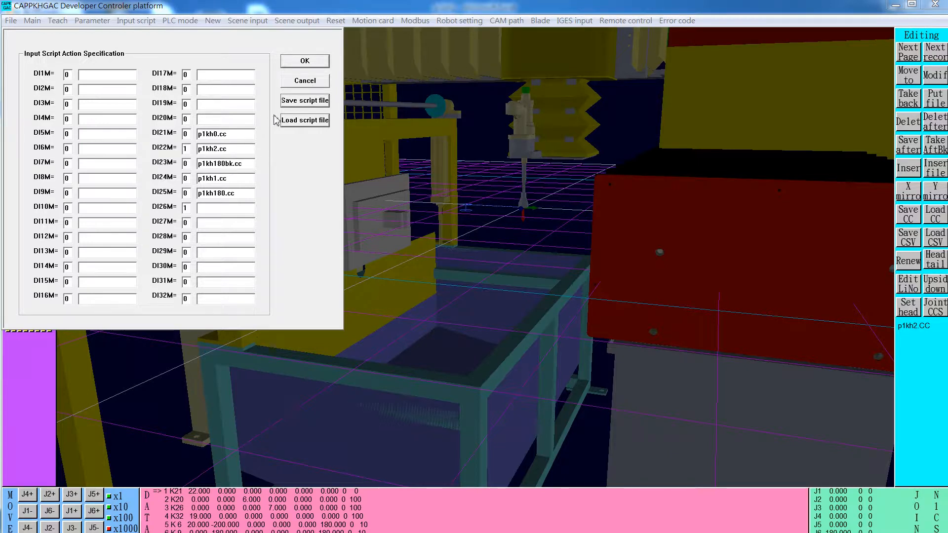
pyautogui.click(305, 81)
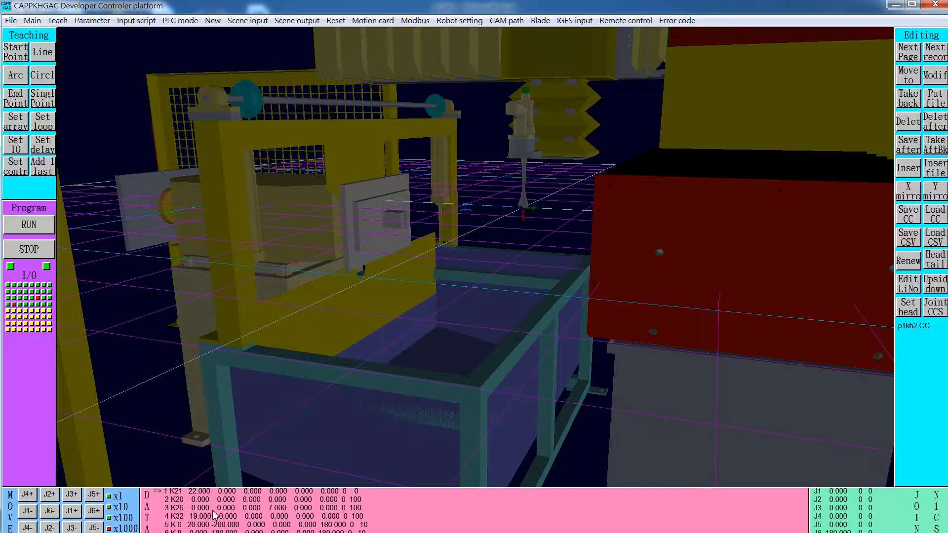
# - Run the loaded p1kh2 teaching program and recheck the DI values in the input script specification
pyautogui.click(25, 226)
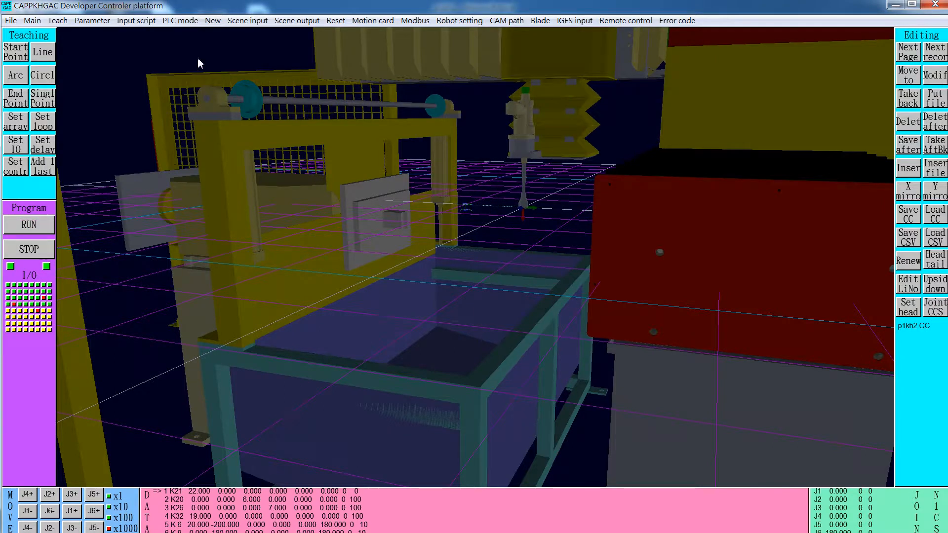
pyautogui.click(137, 21)
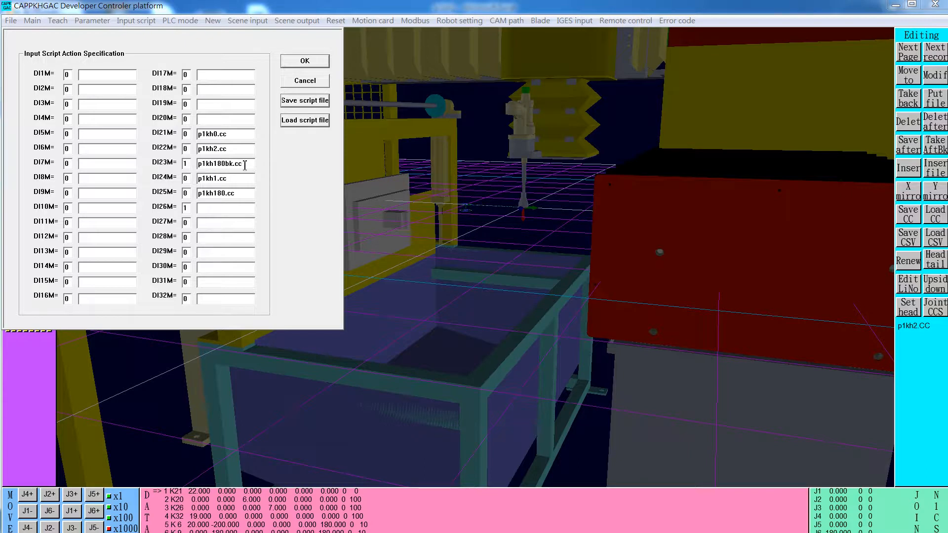
pyautogui.click(305, 81)
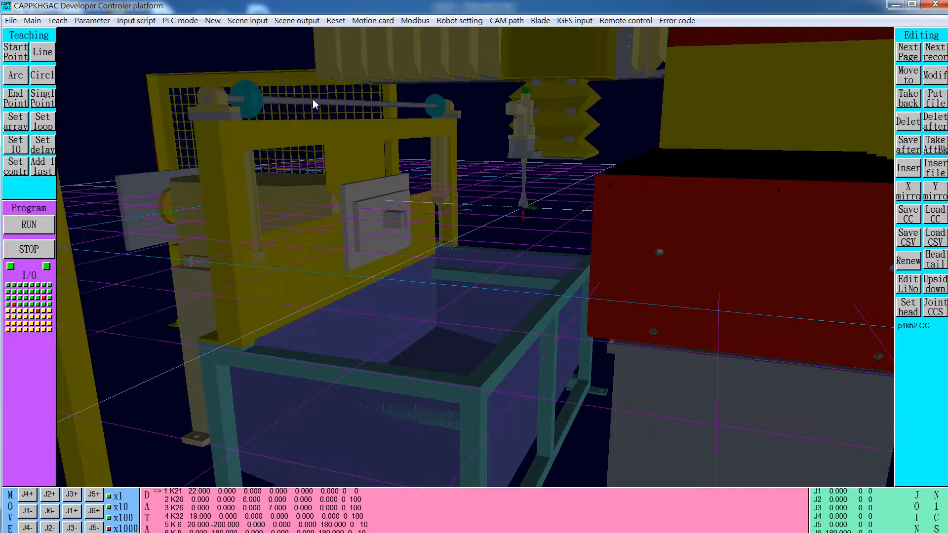
# - Clear the current teaching commands and load the p1kh180bk.CC command file from the D:\CMSGAC\Data folder
pyautogui.click(908, 261)
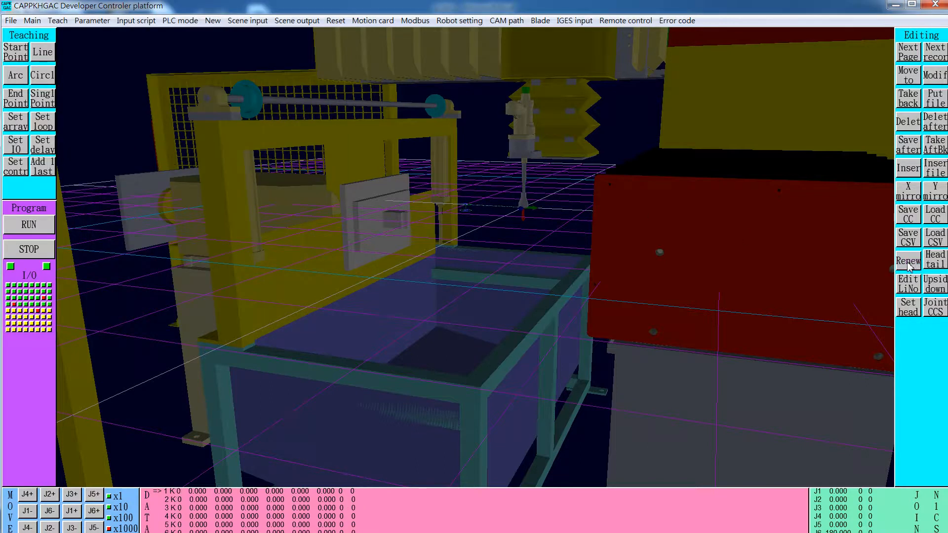
pyautogui.click(936, 218)
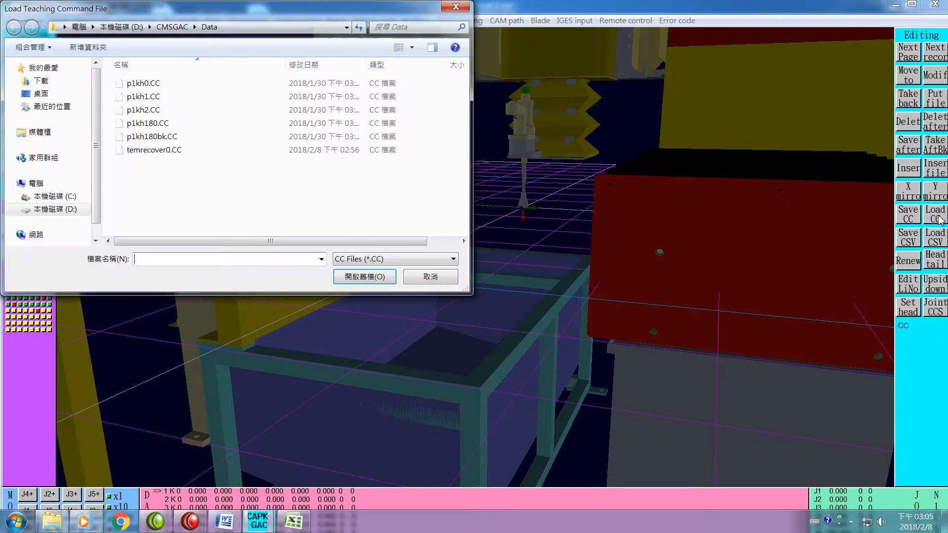
pyautogui.click(156, 140)
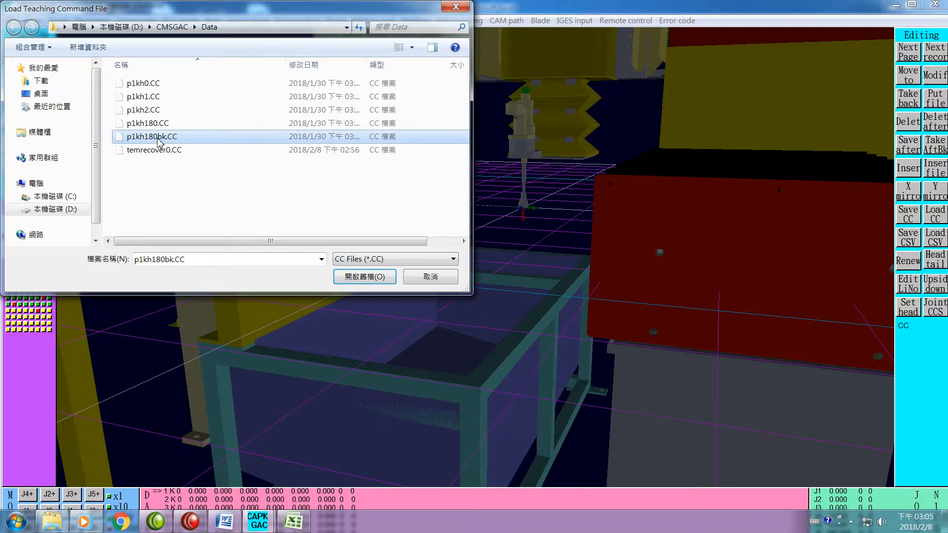
pyautogui.click(364, 276)
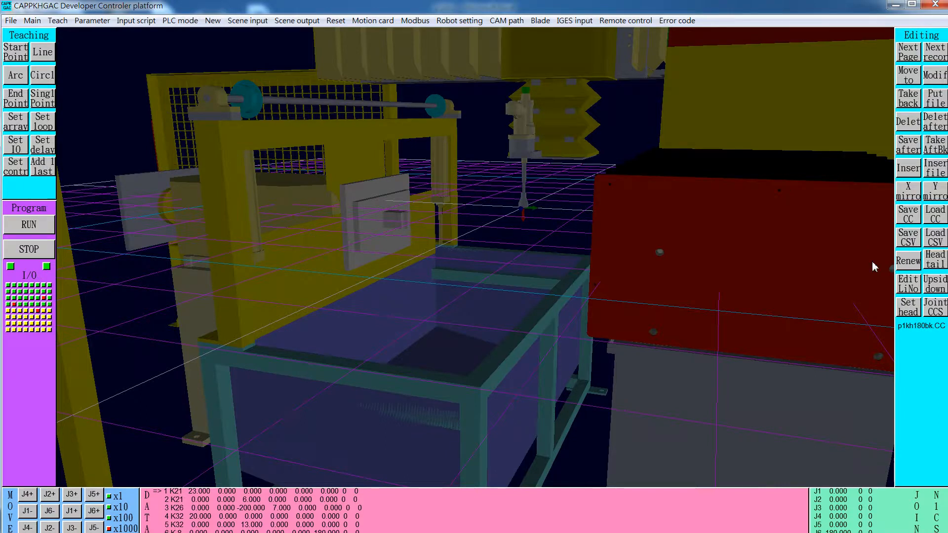
# - Close the p1kh2 workbook in Excel and open the p1kh180bk workbook from the D:\CMSGAC\Data folder
pyautogui.press('super')
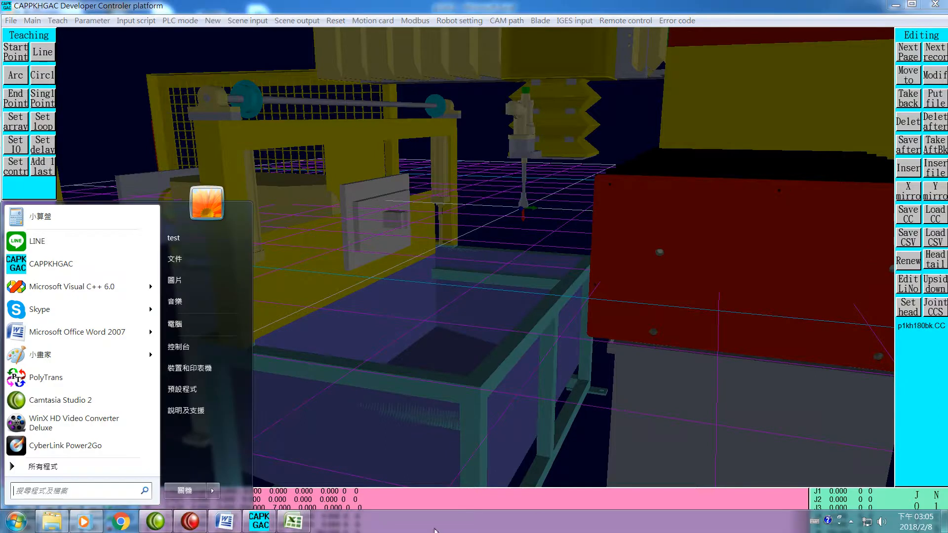
pyautogui.click(306, 523)
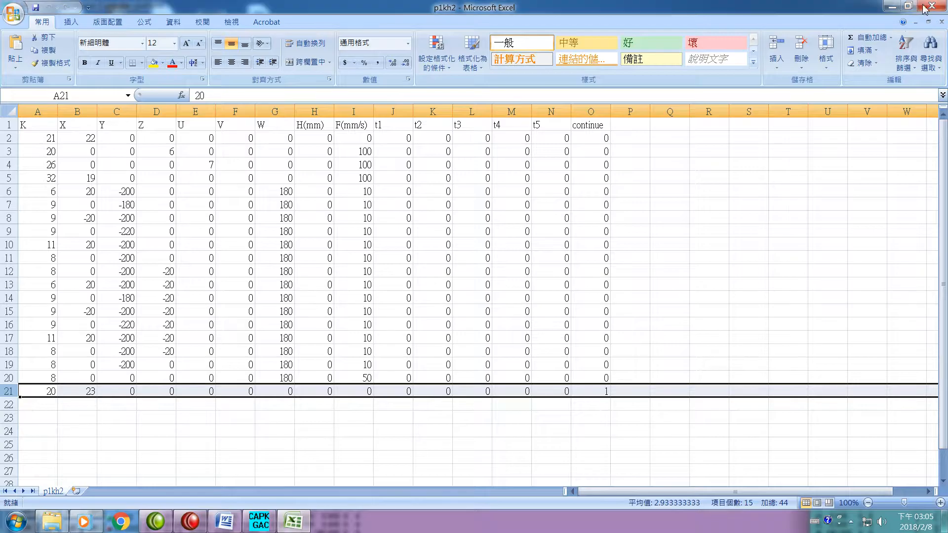
pyautogui.click(944, 9)
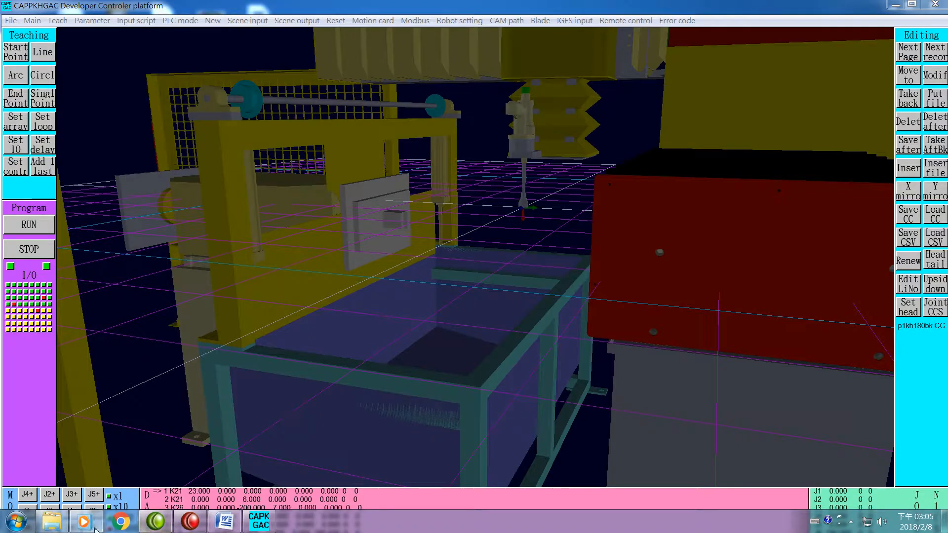
pyautogui.click(52, 521)
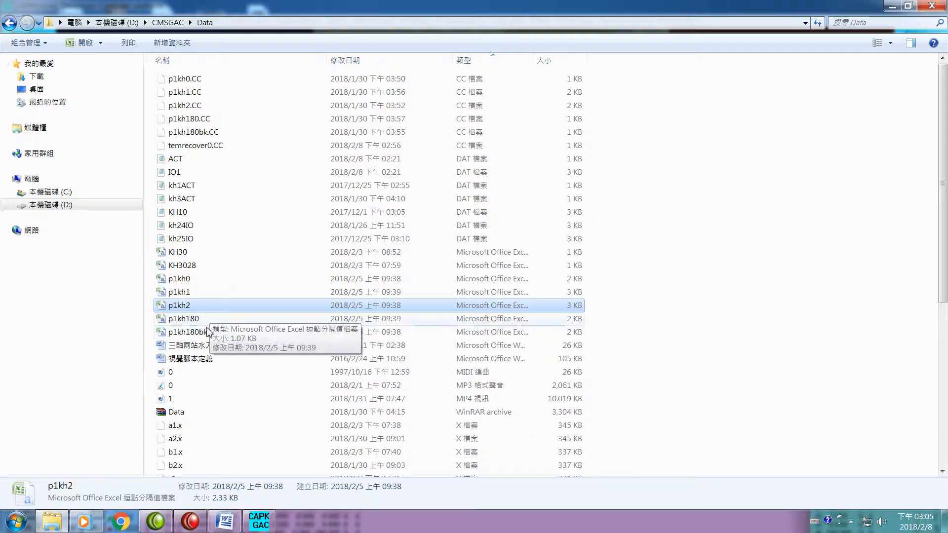
pyautogui.click(190, 334)
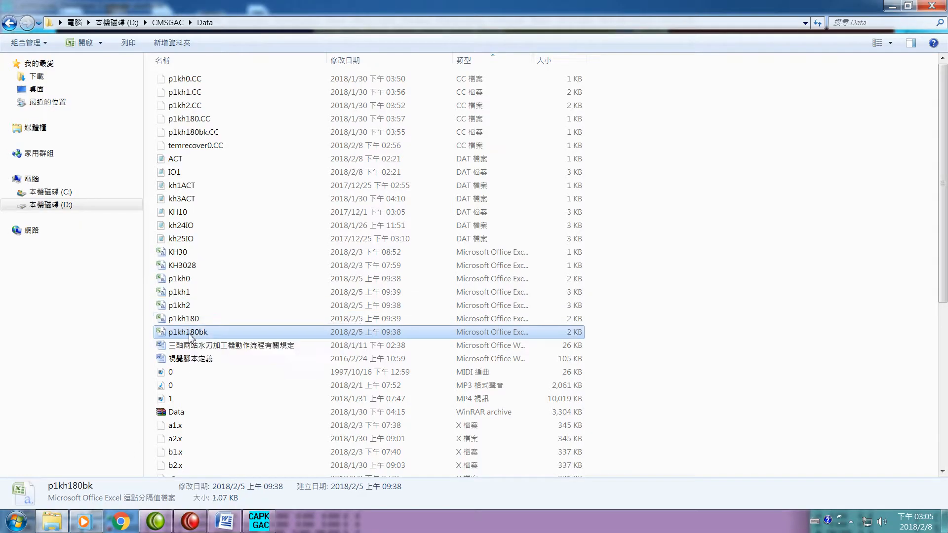
pyautogui.press('Return')
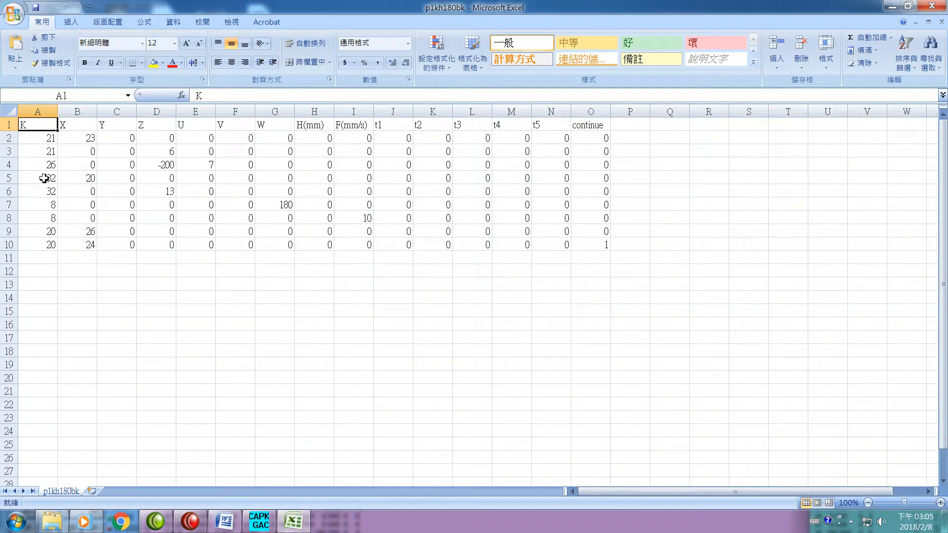
# - Highlight rows 2 to 5 of the p1kh180bk sheet individually to examine the K21, K26 and first K32 commands
pyautogui.click(10, 139)
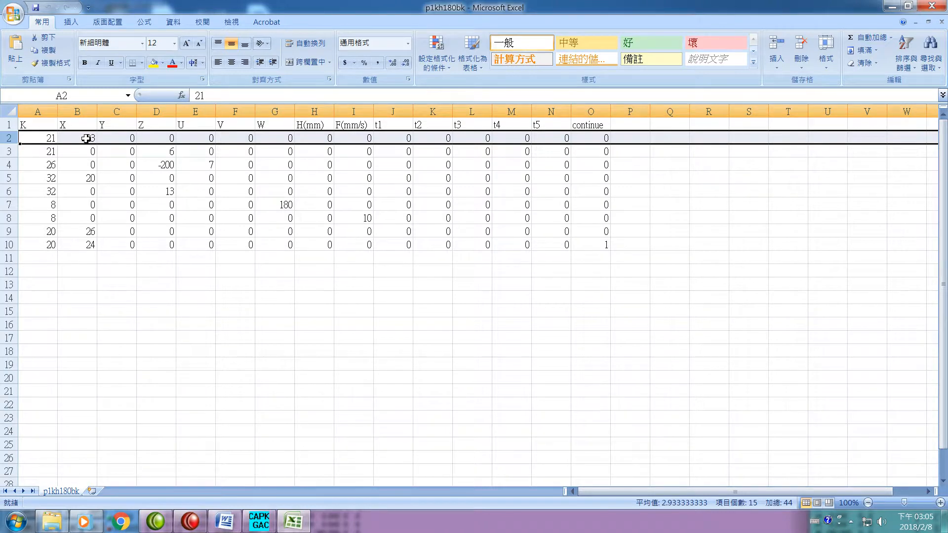
pyautogui.click(9, 153)
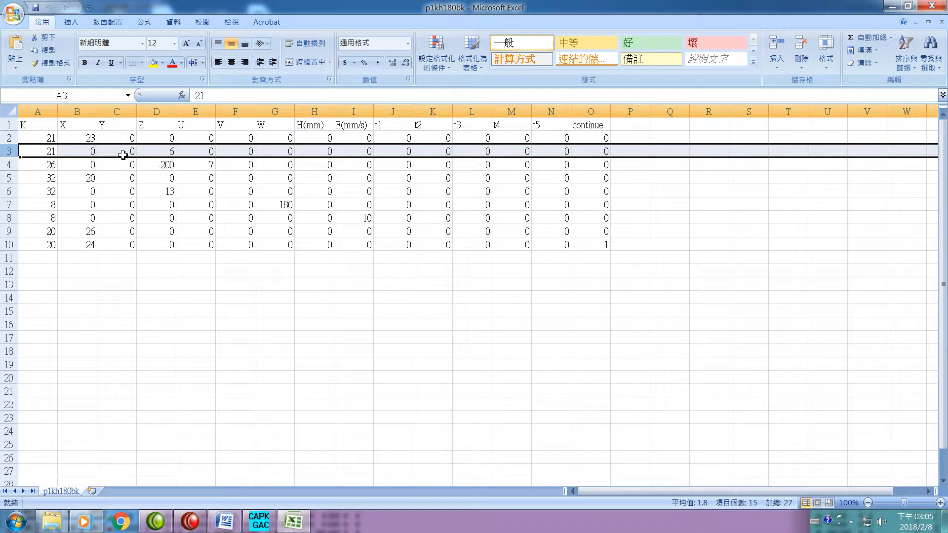
pyautogui.click(7, 181)
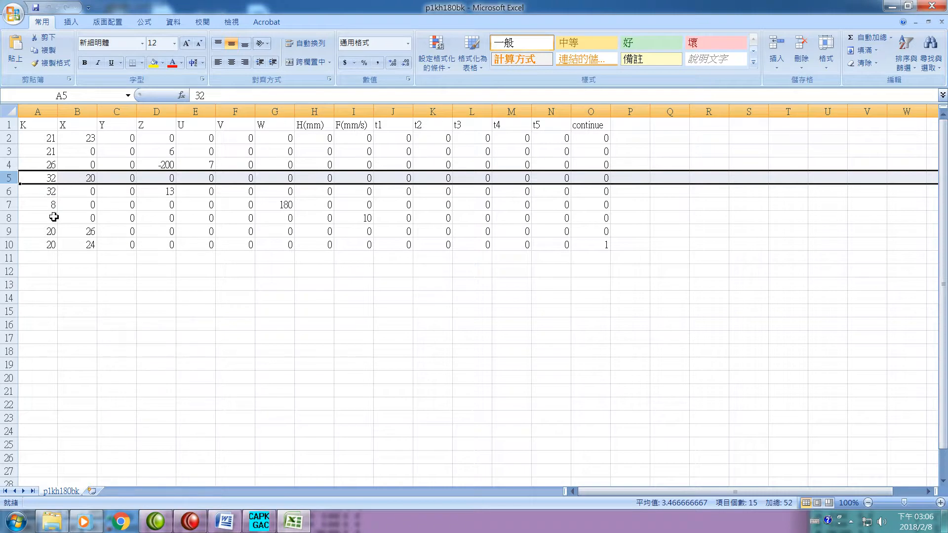
pyautogui.click(7, 166)
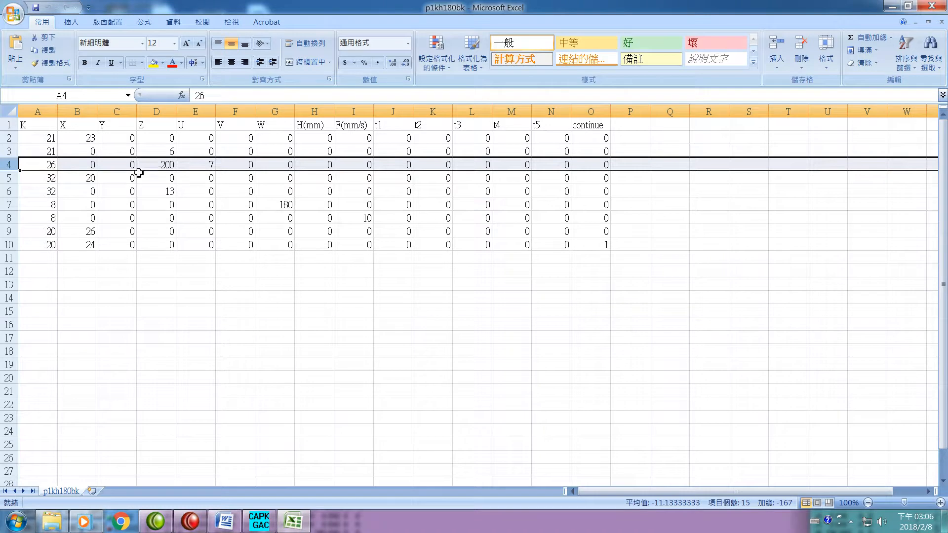
# - Highlight rows 6 to 10 of the p1kh180bk sheet one by one to examine the second K32, the K8 moves and the K20 commands
pyautogui.click(9, 195)
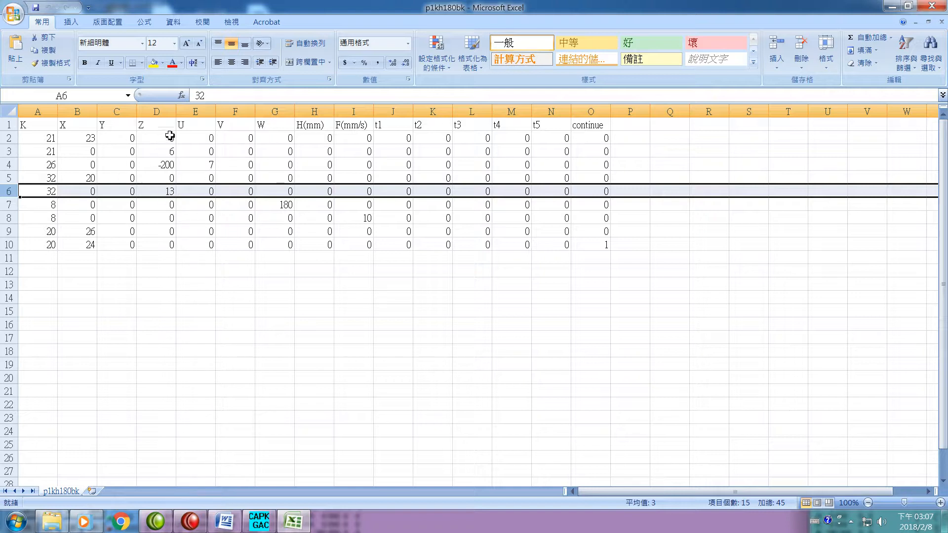
pyautogui.click(9, 207)
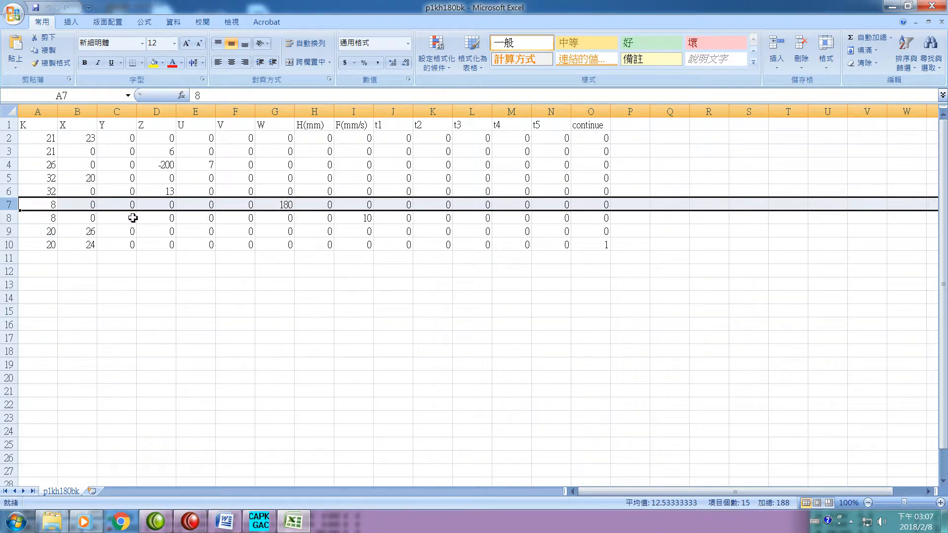
pyautogui.click(9, 217)
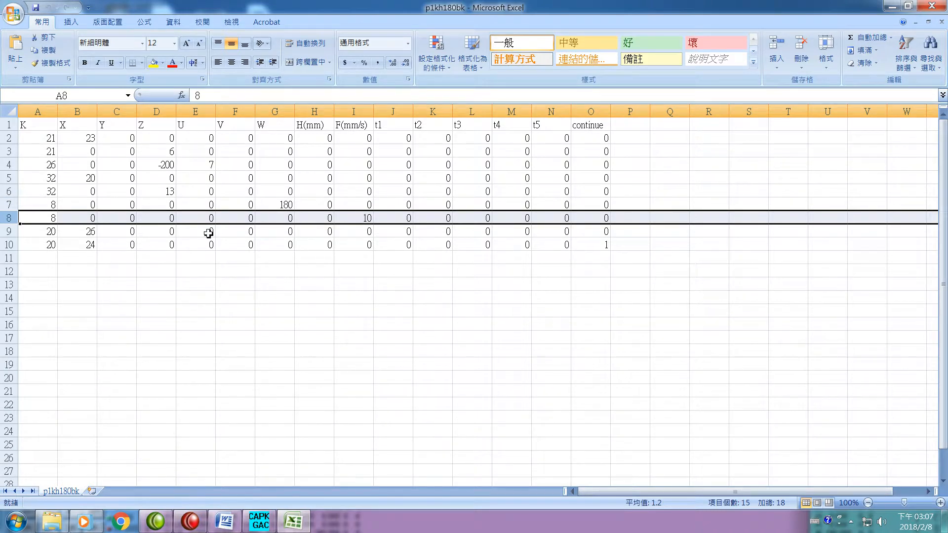
pyautogui.click(11, 231)
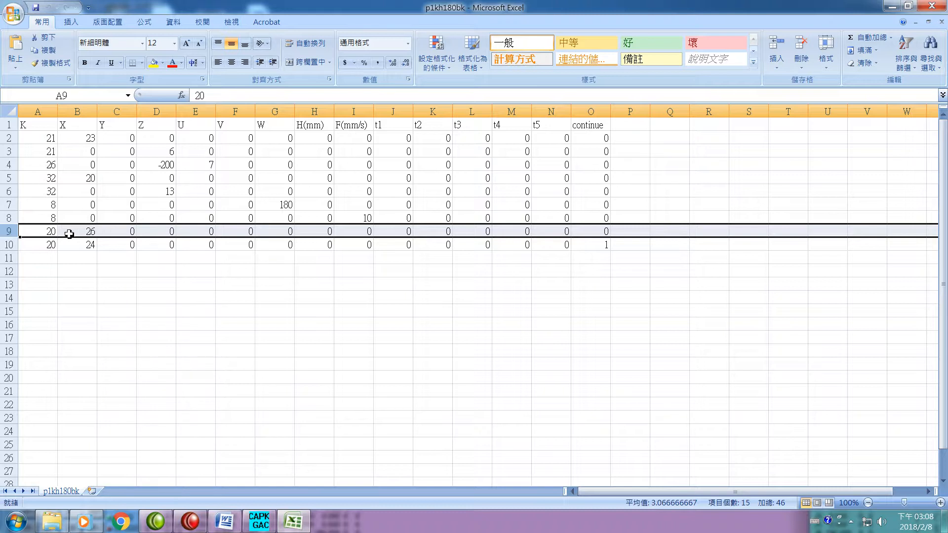
pyautogui.click(9, 246)
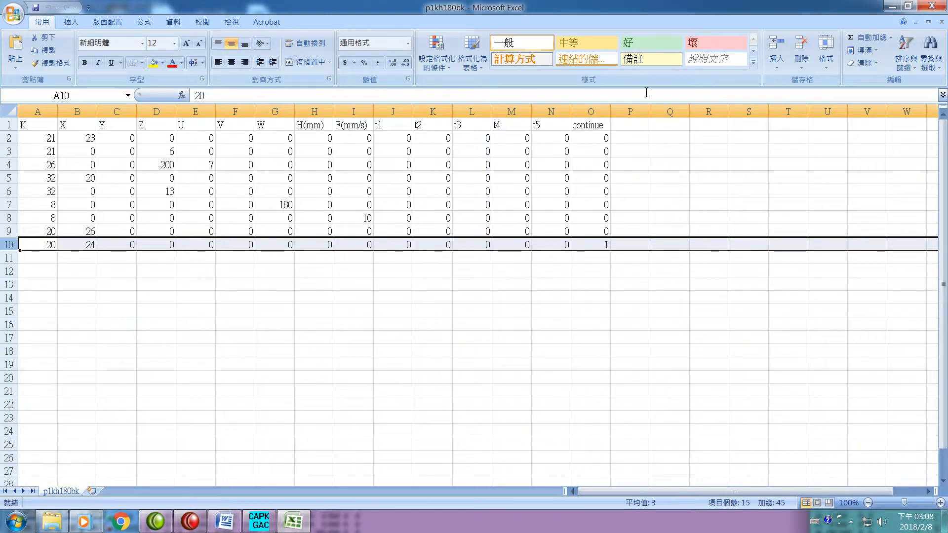
# - Switch to CAPPKHGAC, run the p1kh180bk teaching program and check the DI values in the input script specification
pyautogui.click(267, 528)
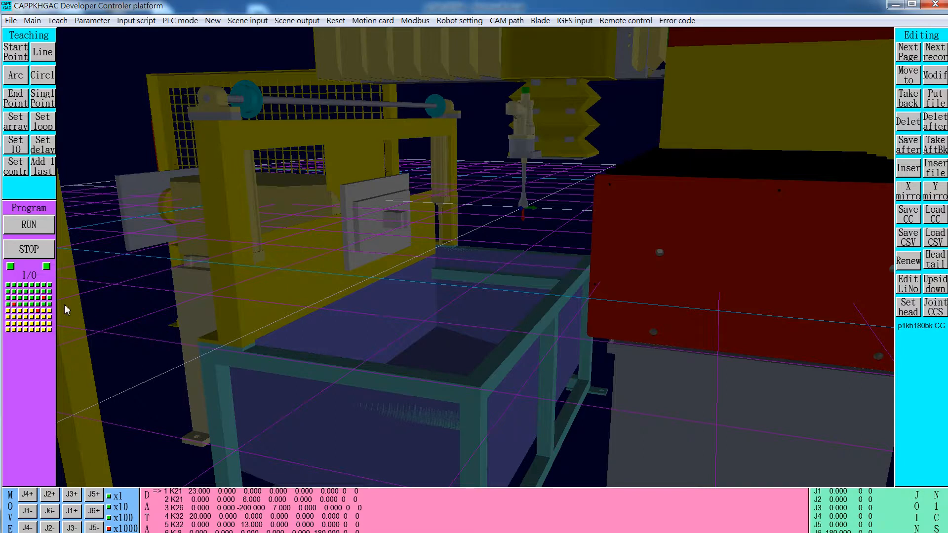
pyautogui.click(28, 229)
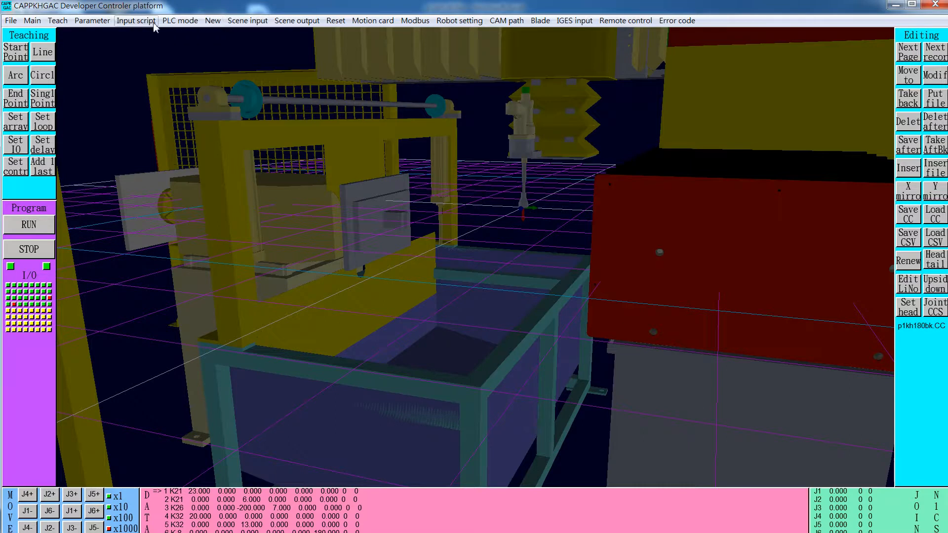
pyautogui.click(136, 20)
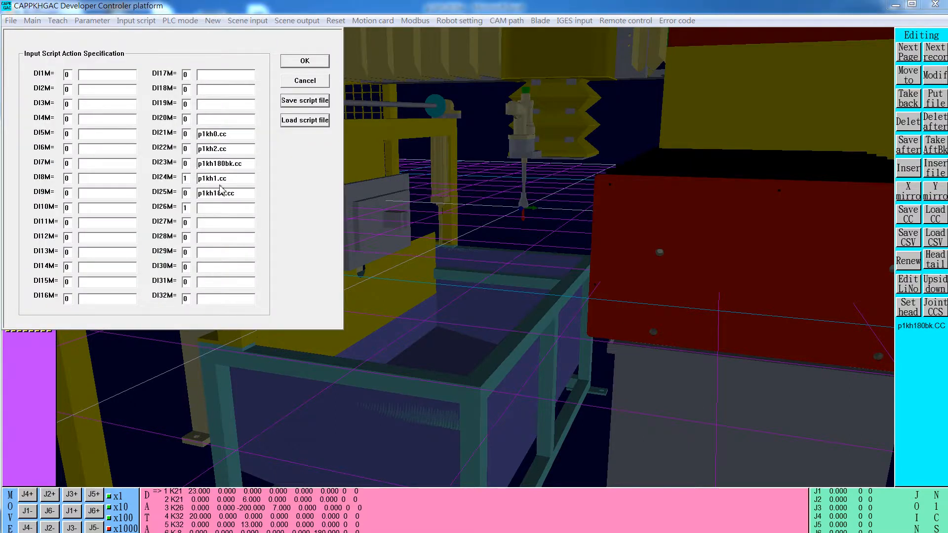
pyautogui.click(299, 83)
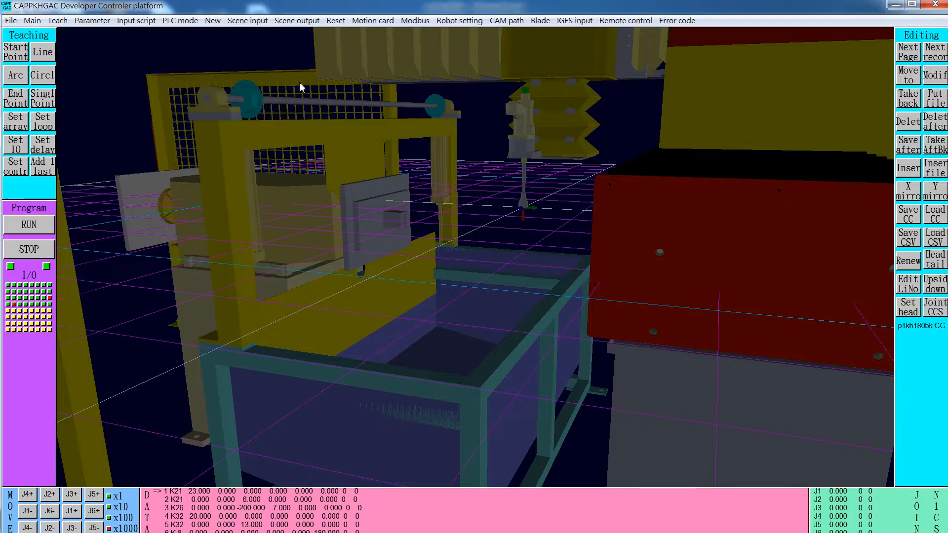
# - Clear the current teaching commands and load the p1kh1.CC command file from the D:\CMSGAC\Data folder
pyautogui.click(909, 262)
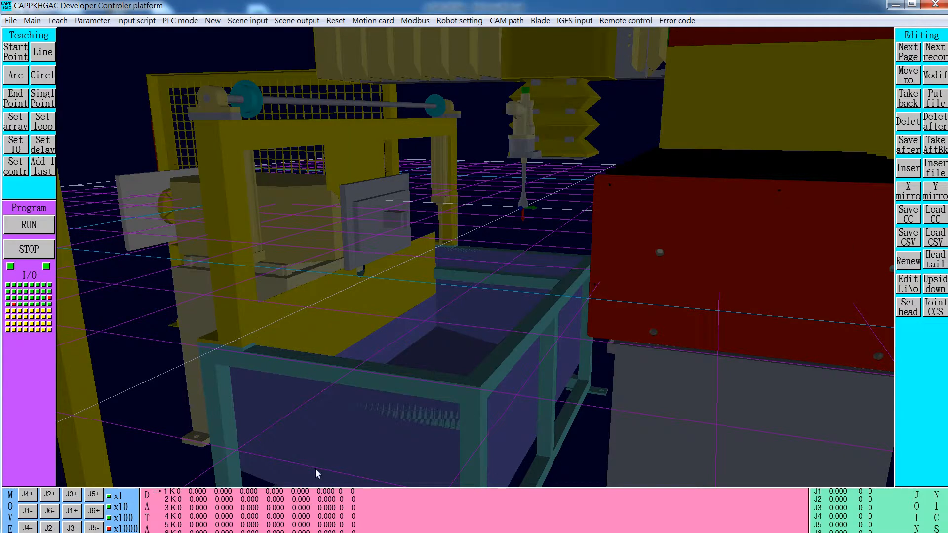
pyautogui.click(935, 215)
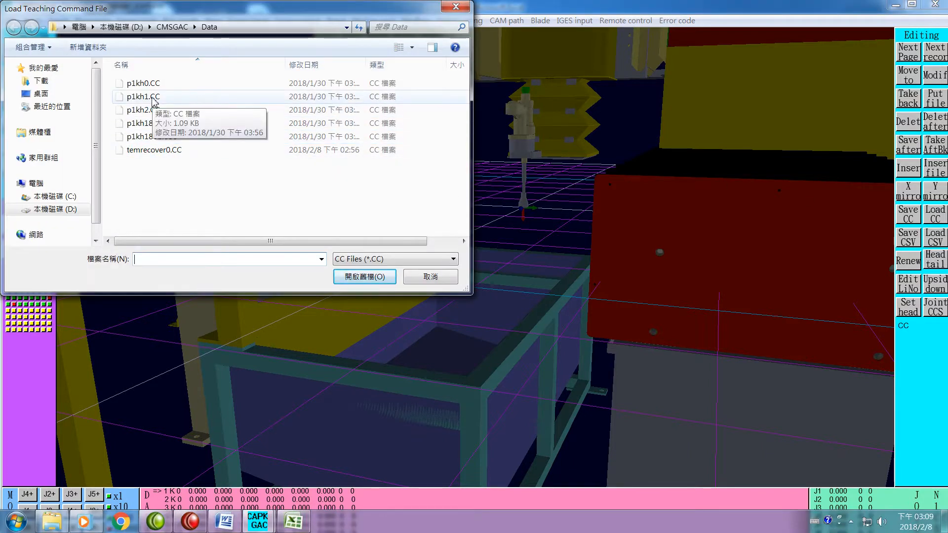
pyautogui.click(153, 98)
pyautogui.click(355, 279)
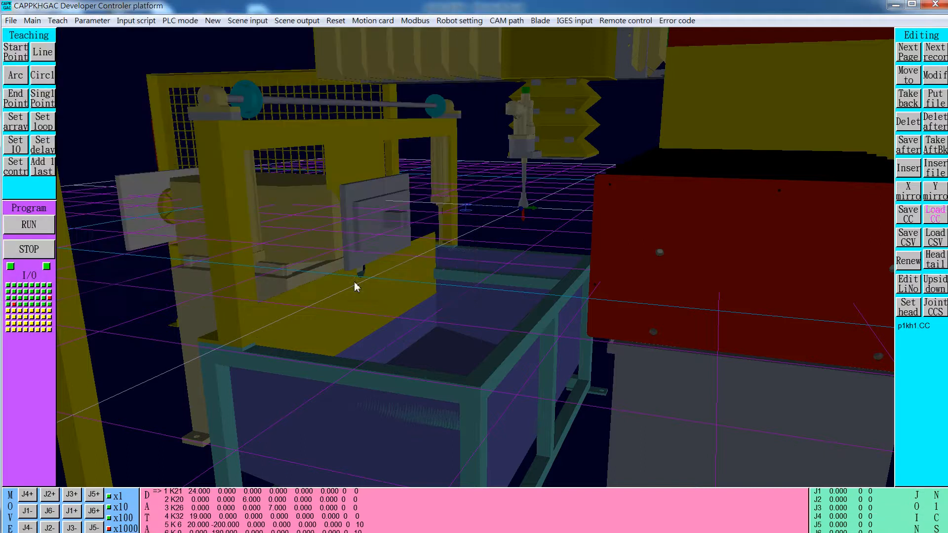
# - Check the DI values and assigned scripts in the input script specification, leaving them as they are
pyautogui.click(137, 20)
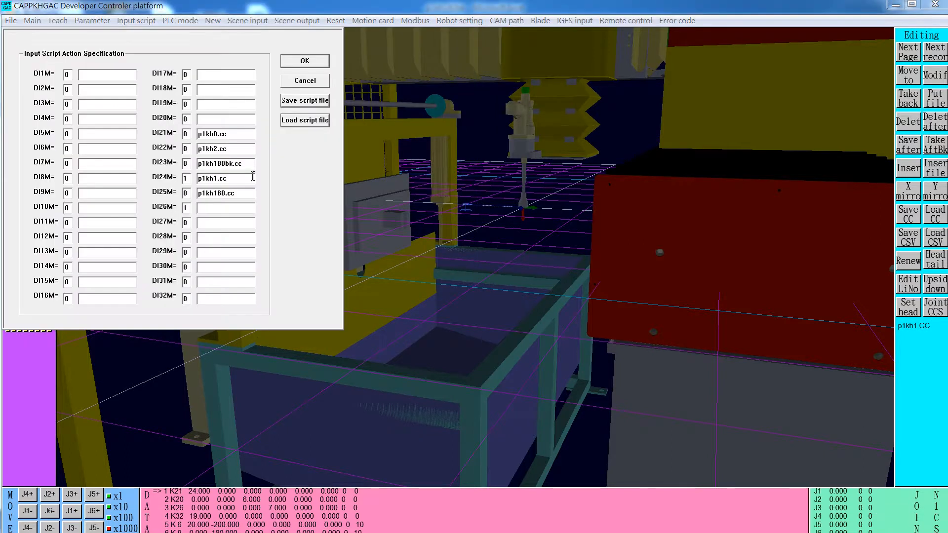
pyautogui.click(303, 81)
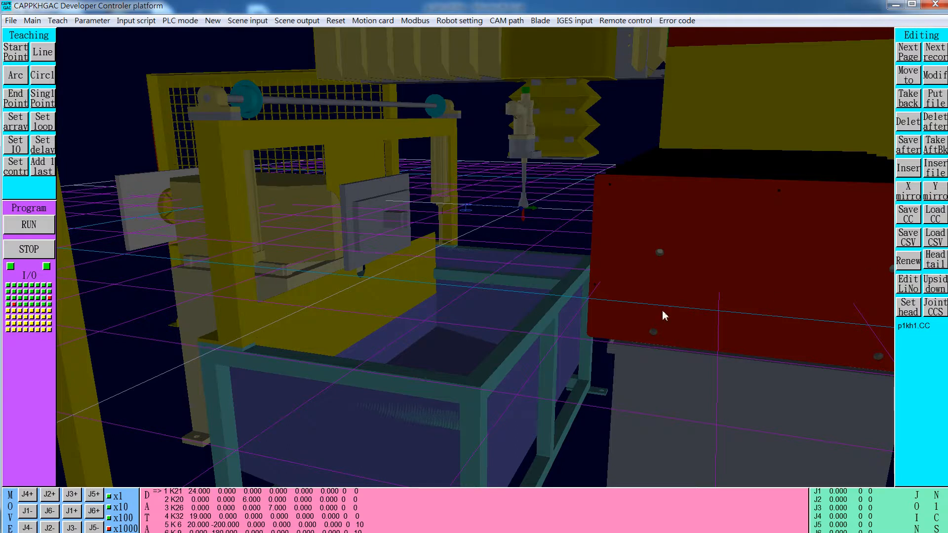
# - Close the p1kh180bk sheet and open the p1kh1 Excel file from the D:\CMSGAC\Data folder
pyautogui.press('super')
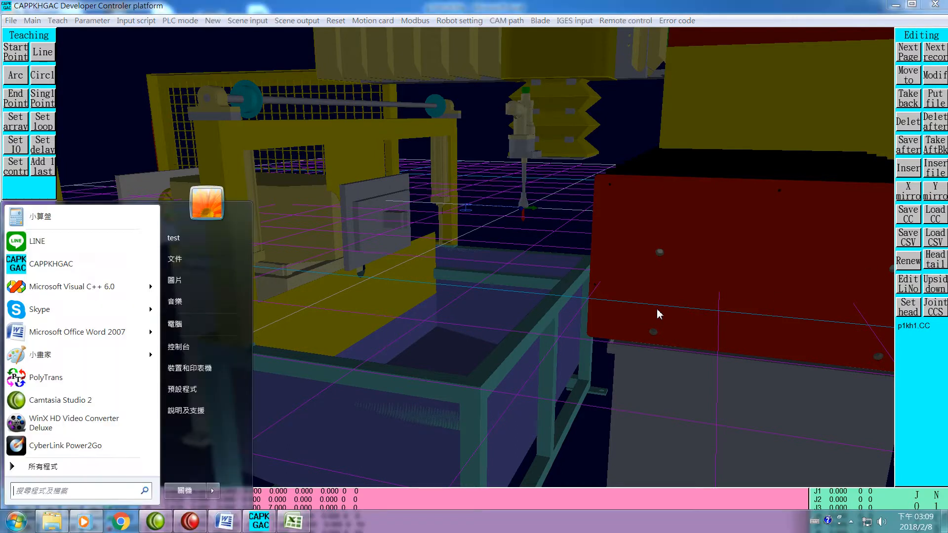
pyautogui.click(296, 525)
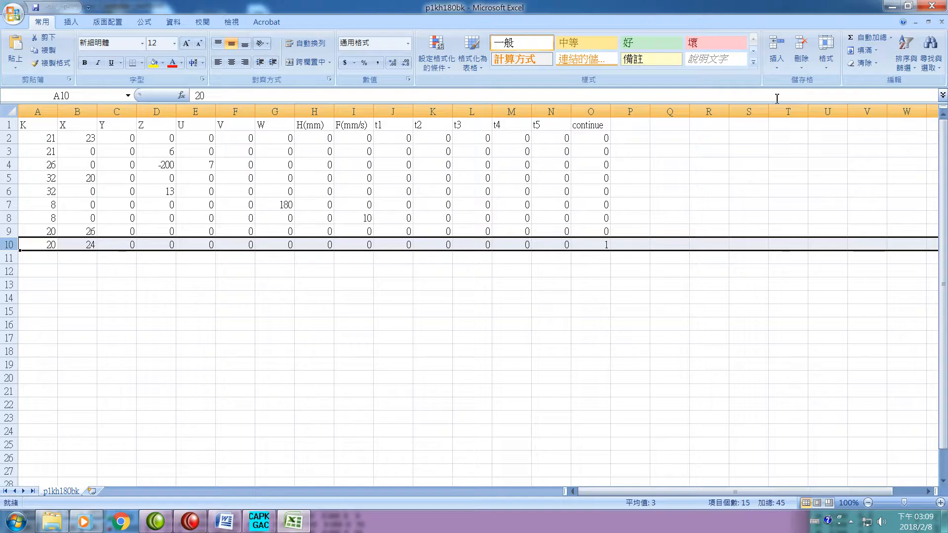
pyautogui.click(932, 6)
pyautogui.moveTo(49, 527)
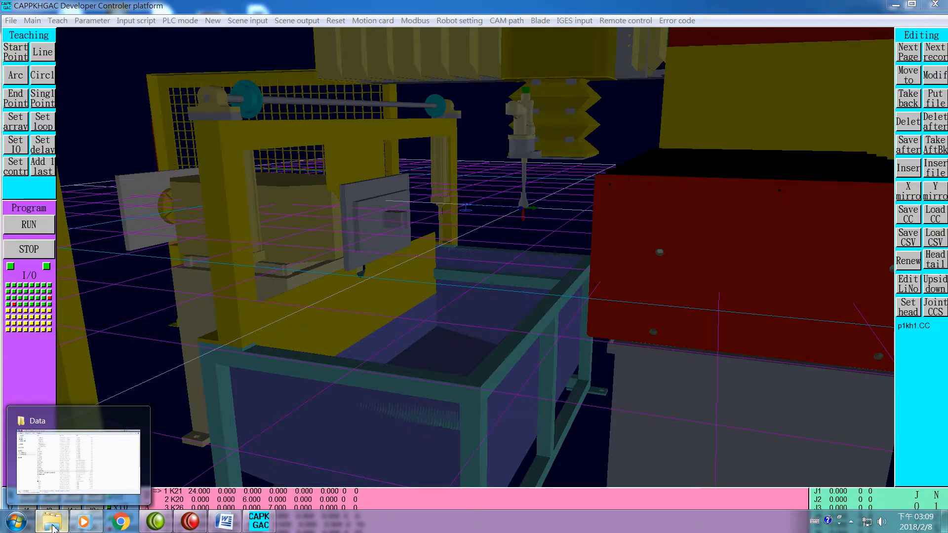
pyautogui.click(52, 527)
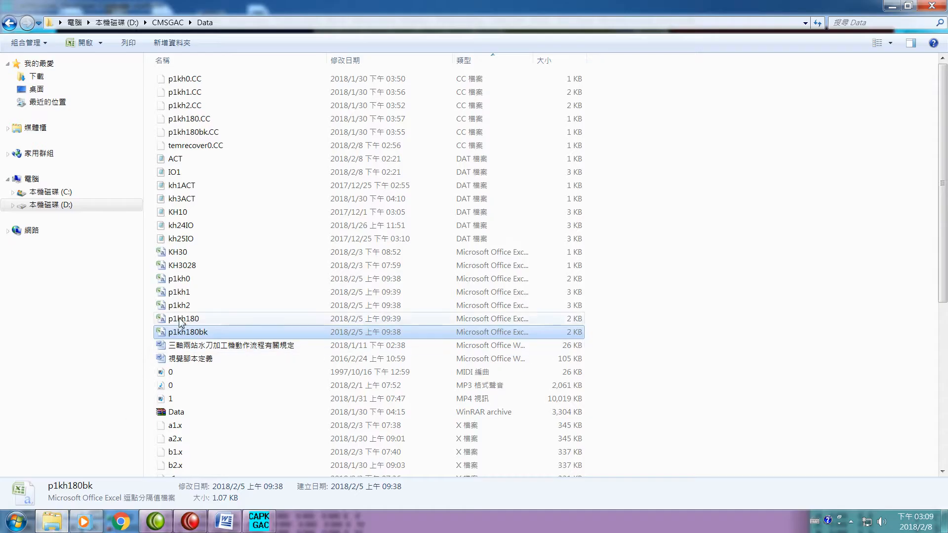
pyautogui.click(186, 292)
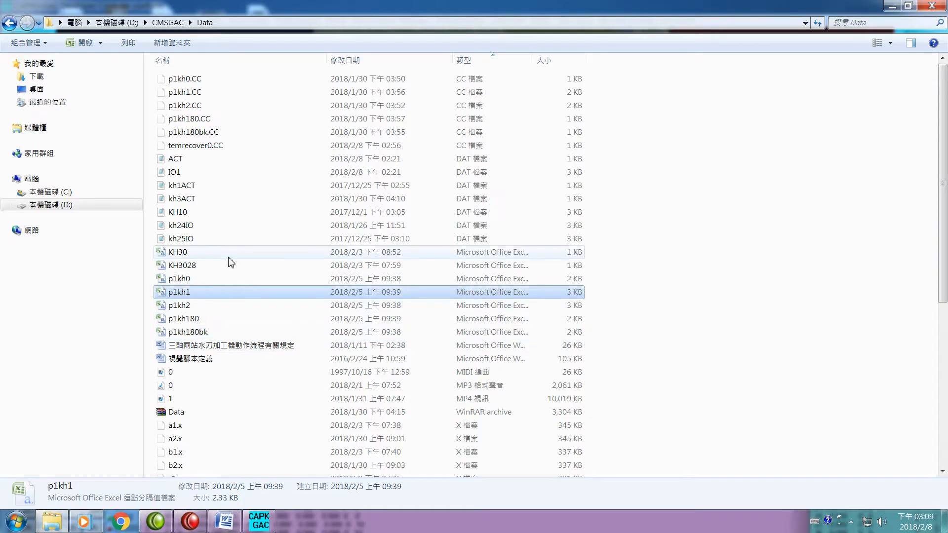
pyautogui.press('Return')
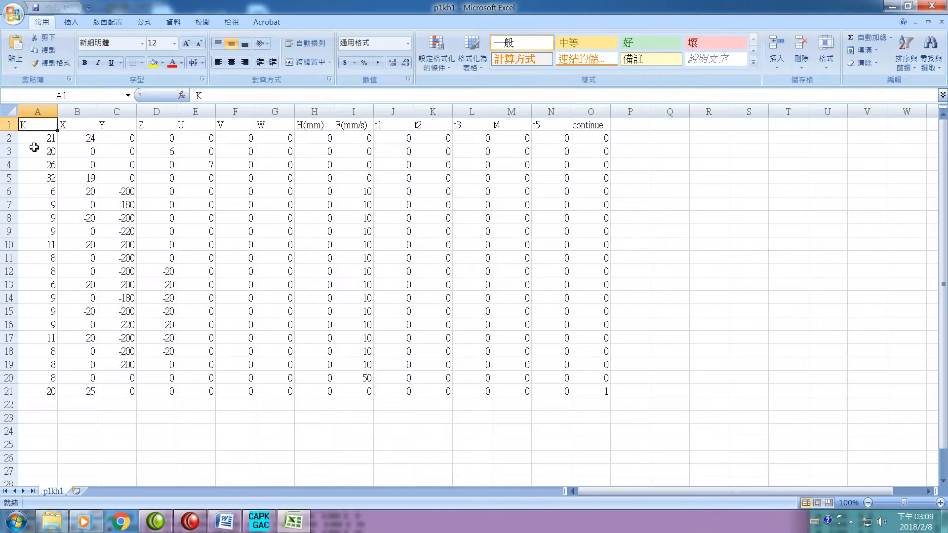
# - Highlight rows 2 to 5 of the p1kh1 sheet individually to examine the K21, K20, K26 and K32 commands
pyautogui.click(8, 141)
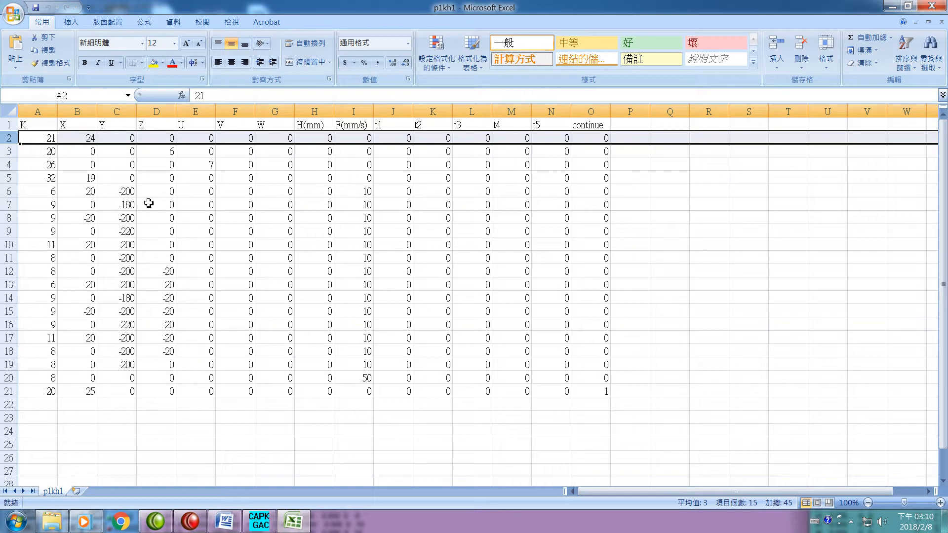
pyautogui.click(7, 153)
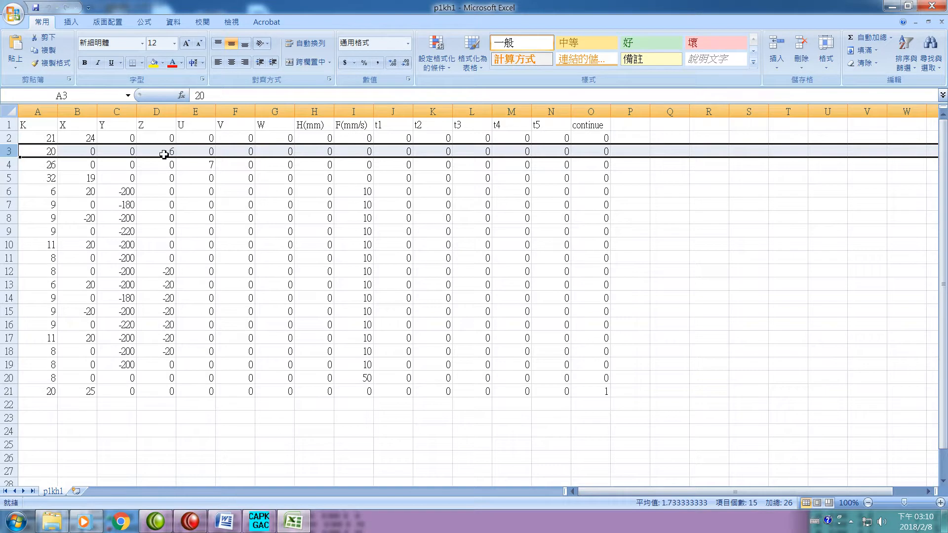
pyautogui.click(5, 167)
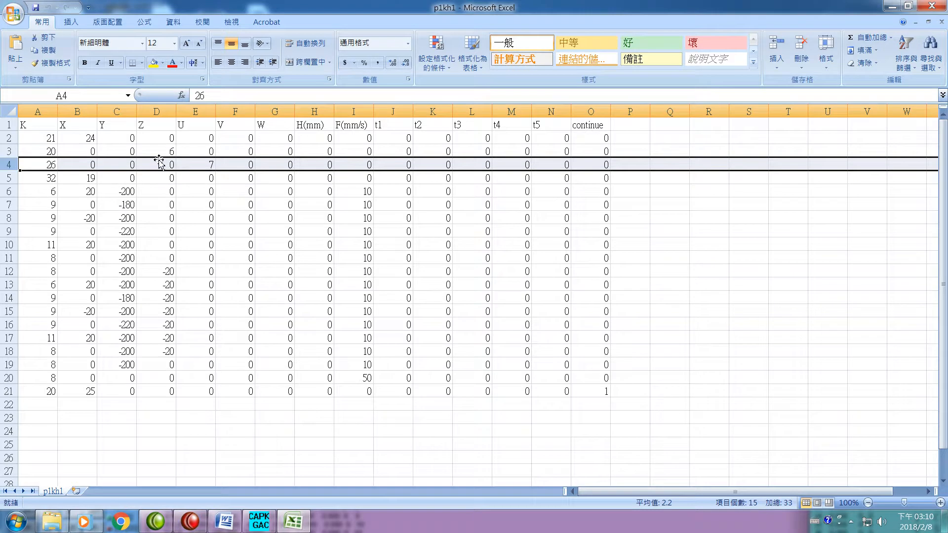
pyautogui.click(7, 180)
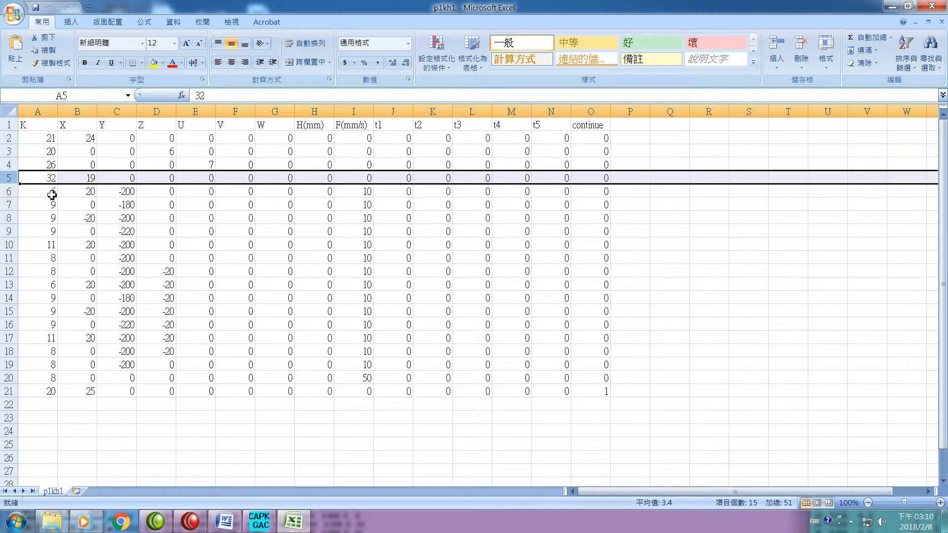
# - Highlight rows 6, 10, 11, 12, 13 and 17 of the p1kh1 sheet in turn to examine the K6, K11 and K8 path commands
pyautogui.click(11, 192)
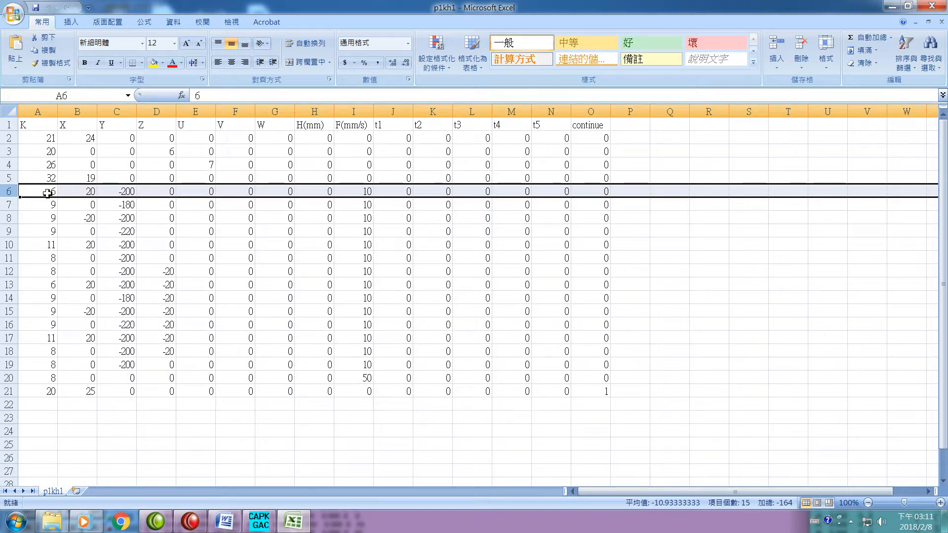
pyautogui.click(9, 245)
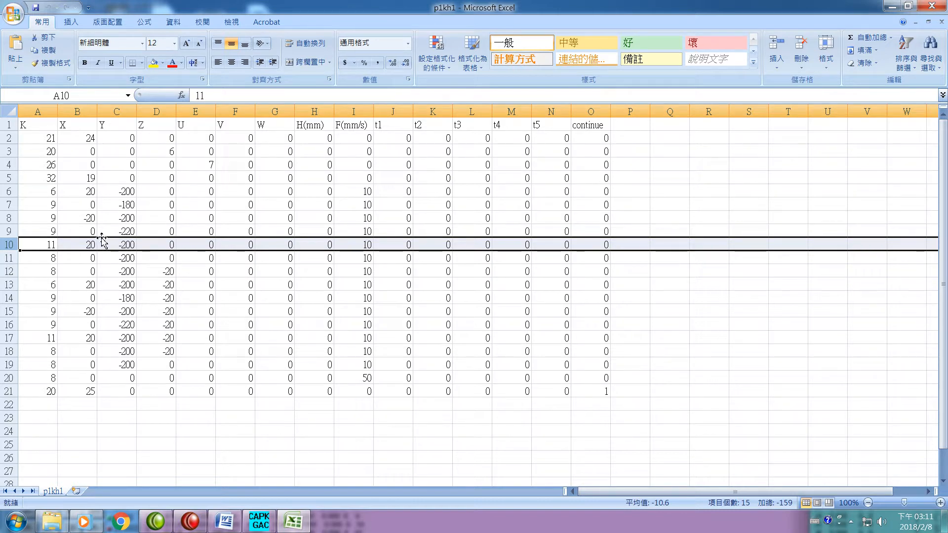
pyautogui.click(10, 262)
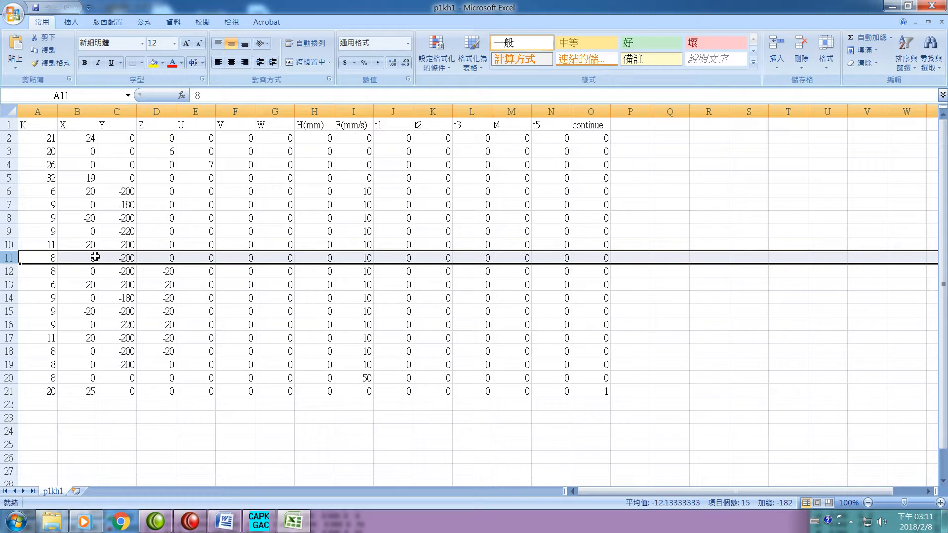
pyautogui.click(11, 271)
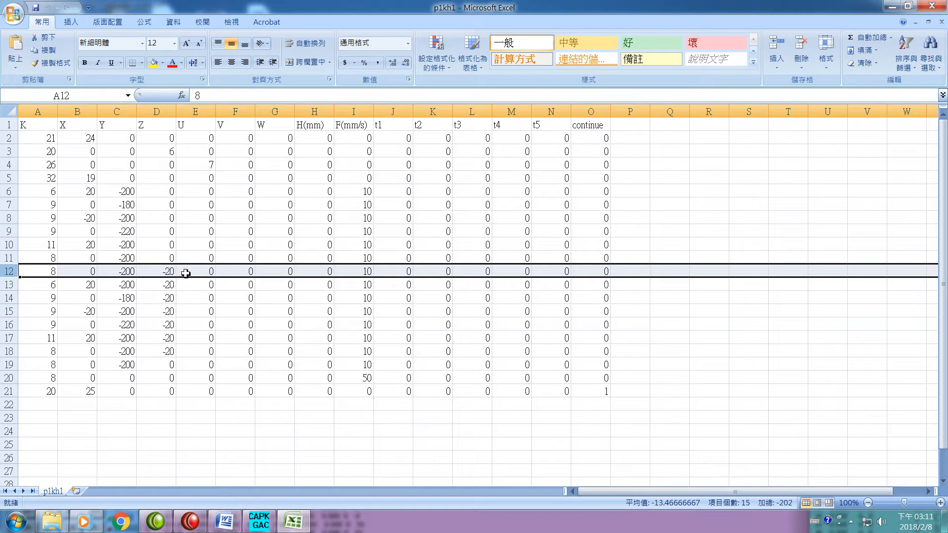
pyautogui.click(12, 286)
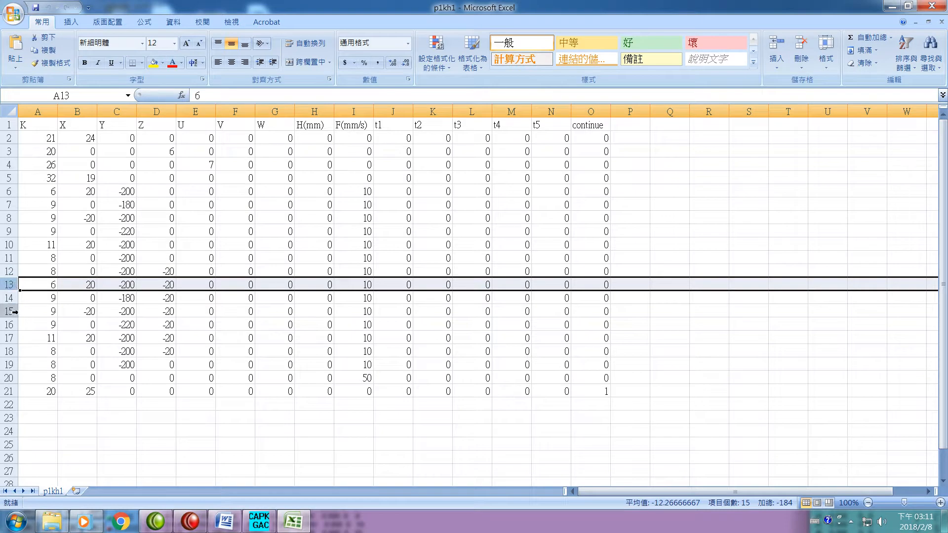
pyautogui.click(11, 339)
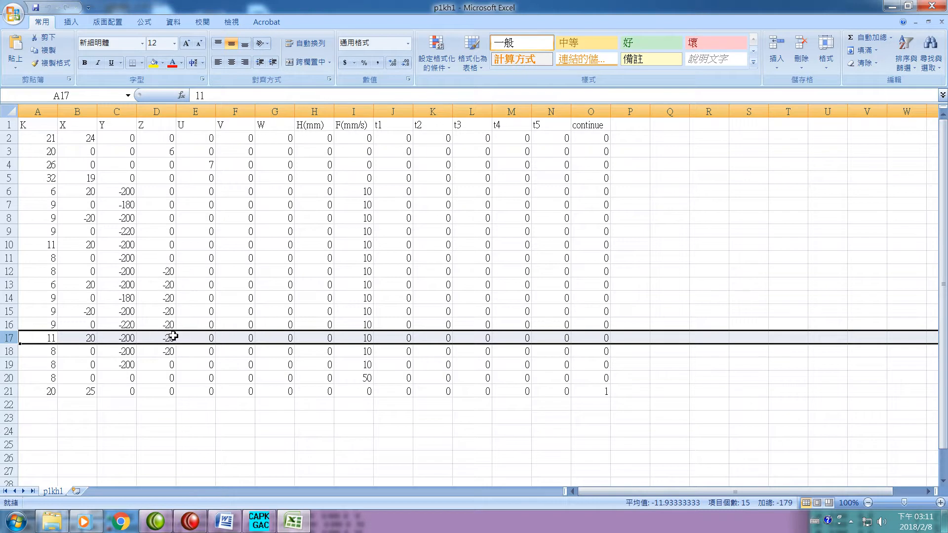
# - Highlight rows 18 to 21 of the p1kh1 sheet one by one to examine the closing K8 moves and the K20 command
pyautogui.click(9, 353)
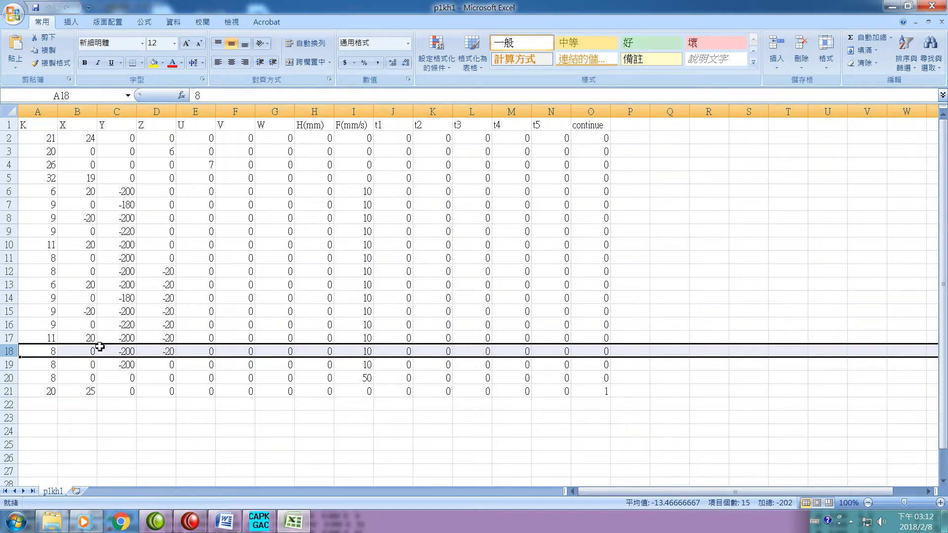
pyautogui.click(14, 369)
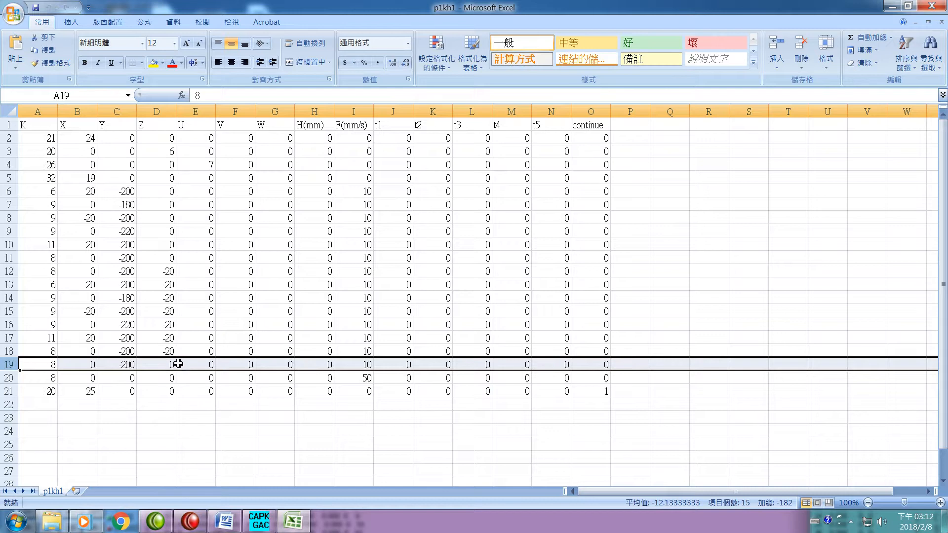
pyautogui.click(7, 383)
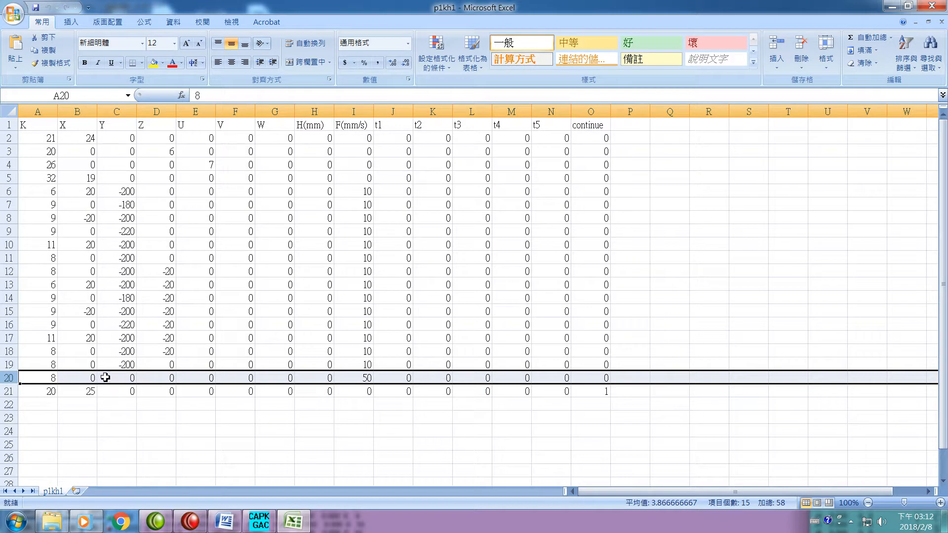
pyautogui.click(5, 395)
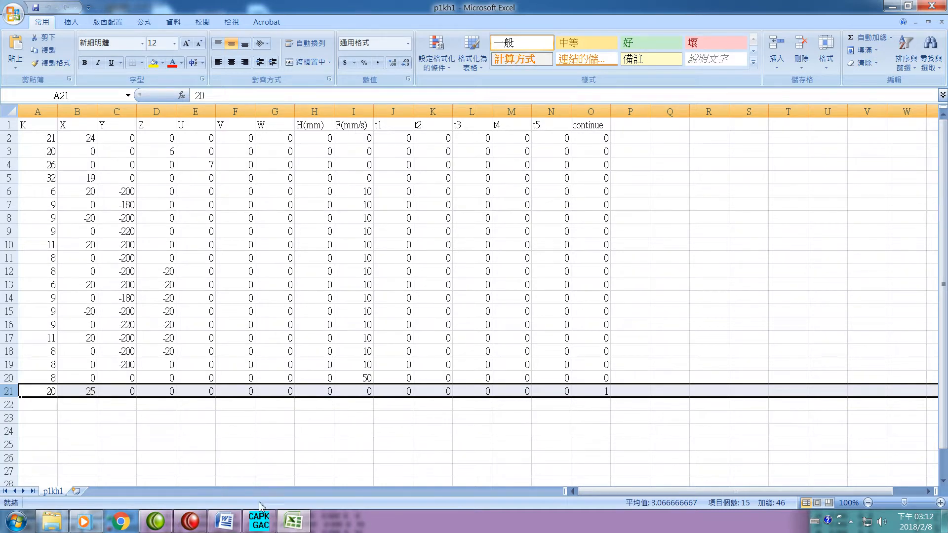
# - Switch to CAPPKHGAC and review the DI values and script files in the input script specification twice
pyautogui.click(261, 523)
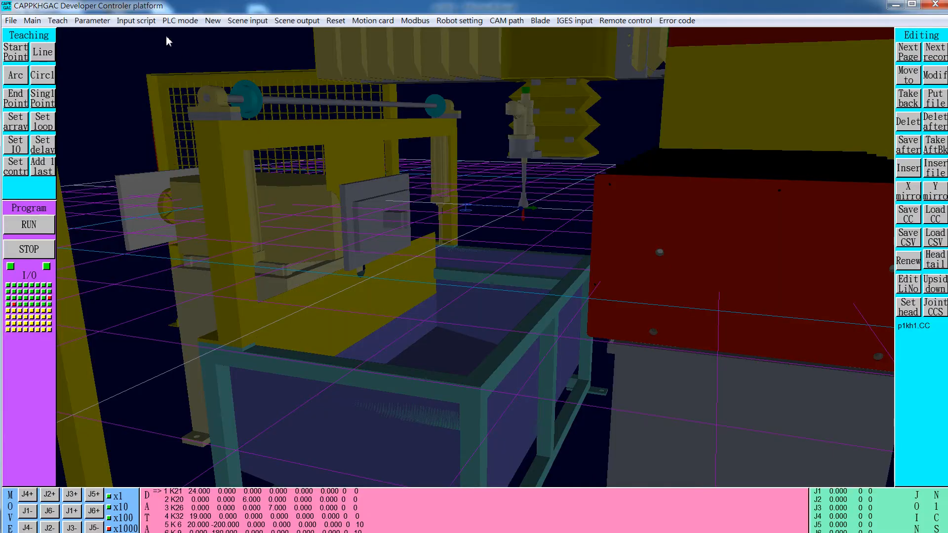
pyautogui.click(137, 21)
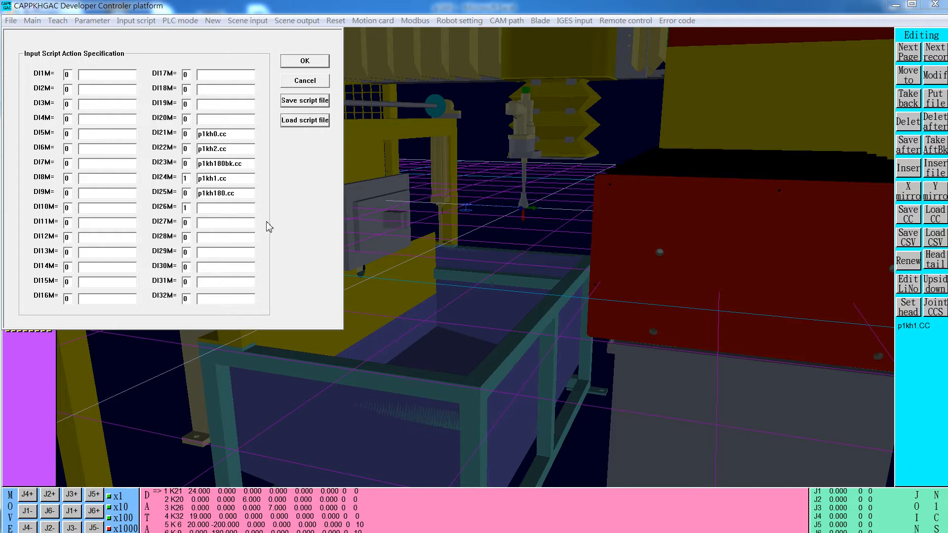
pyautogui.click(311, 86)
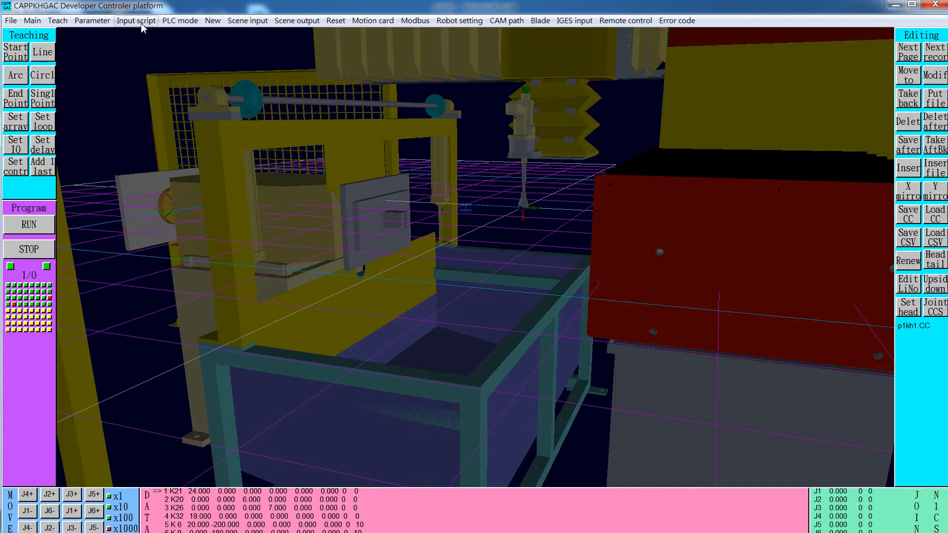
pyautogui.click(124, 21)
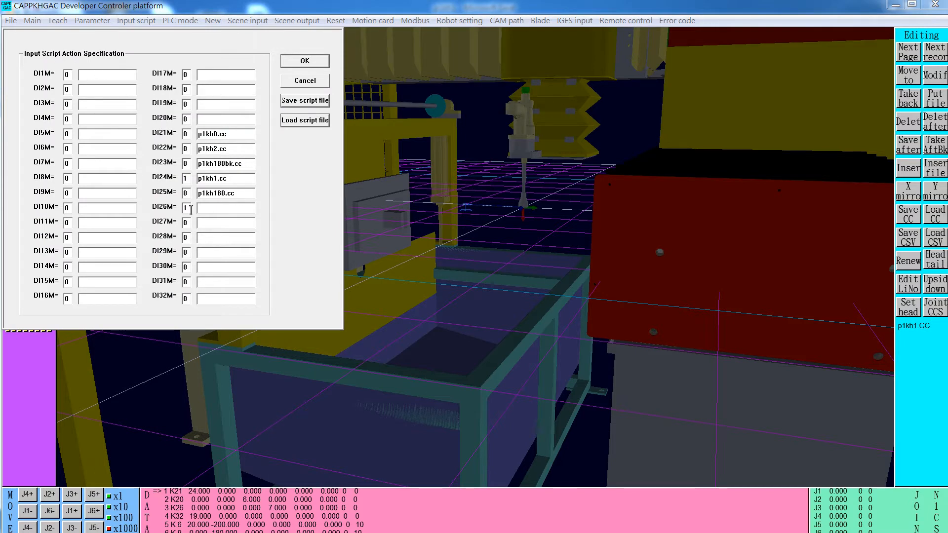
pyautogui.click(295, 82)
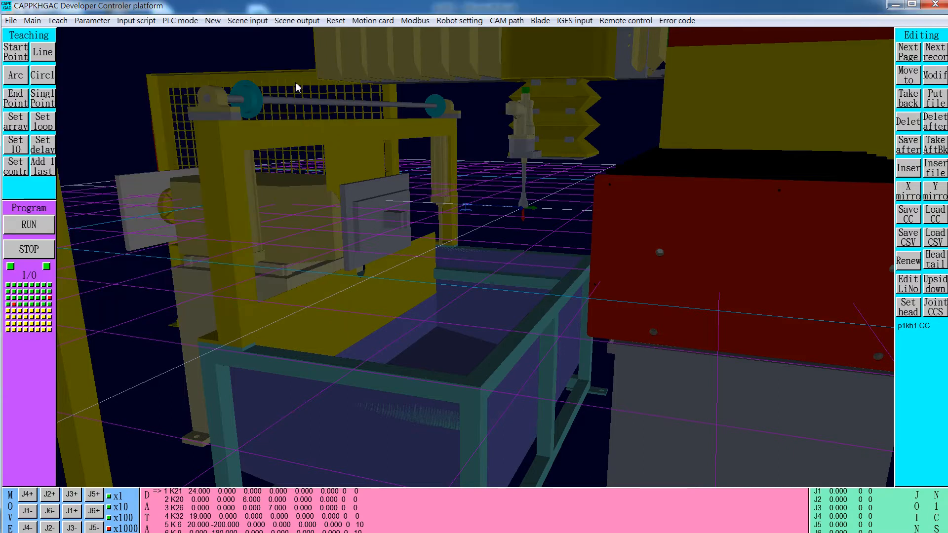
# - Switch the controller to PLC mode and stop the running program
pyautogui.click(180, 24)
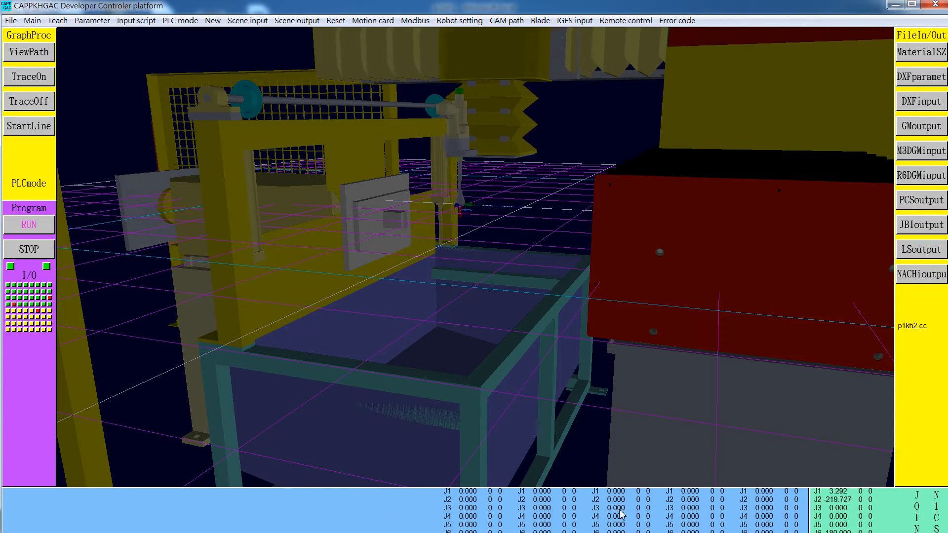
pyautogui.click(33, 248)
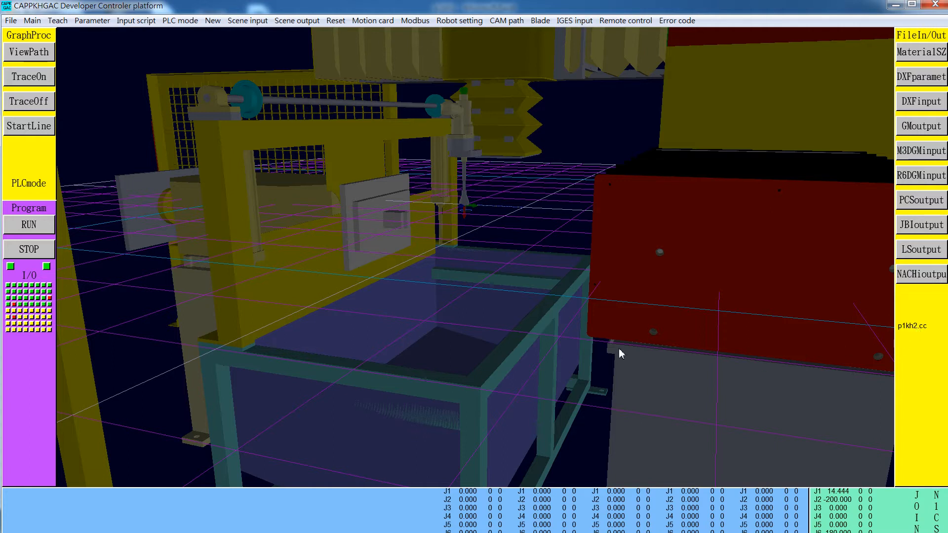
# - Leave PLC mode, reset the controller and switch it back to PLC mode
pyautogui.click(180, 22)
pyautogui.click(179, 24)
pyautogui.click(334, 20)
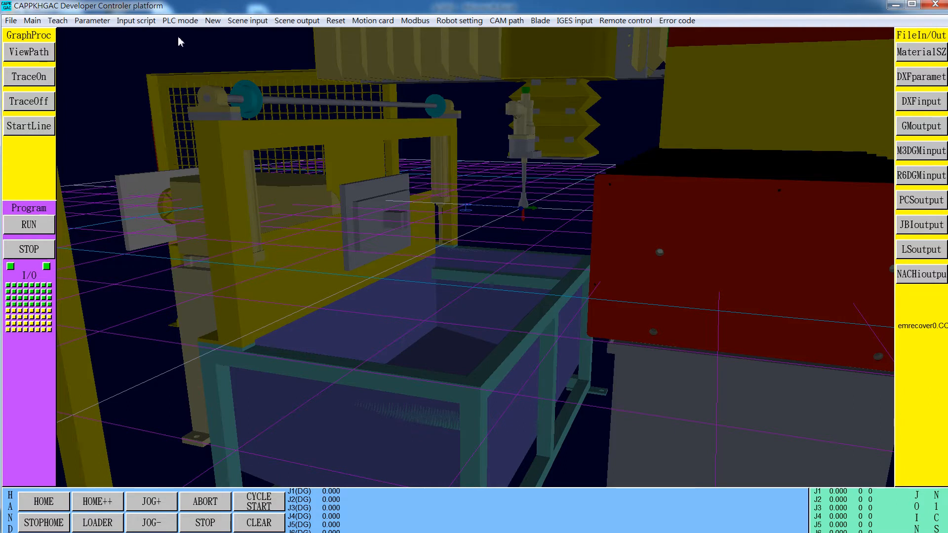
pyautogui.click(180, 21)
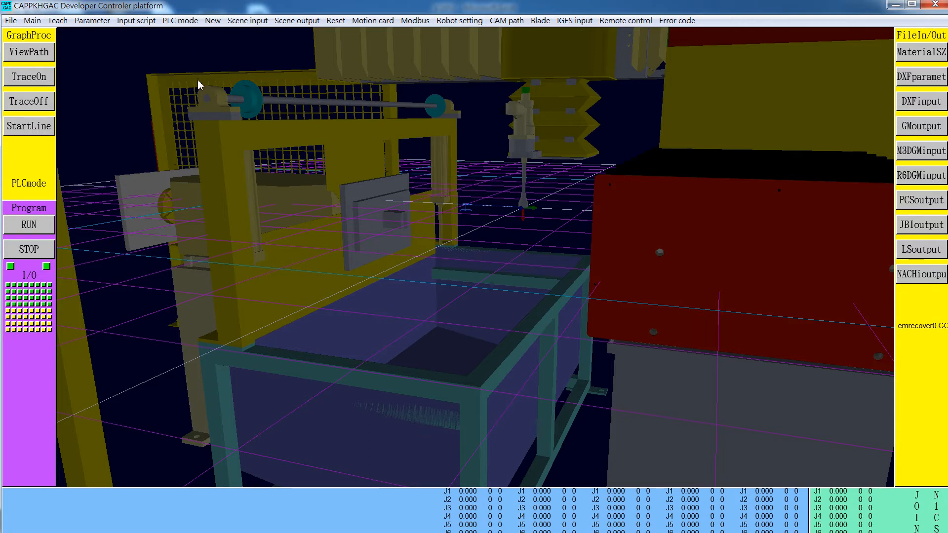
# - Check the DI values in the input script specification and turn on input DI21 to run the p1kh0.cc script
pyautogui.click(136, 20)
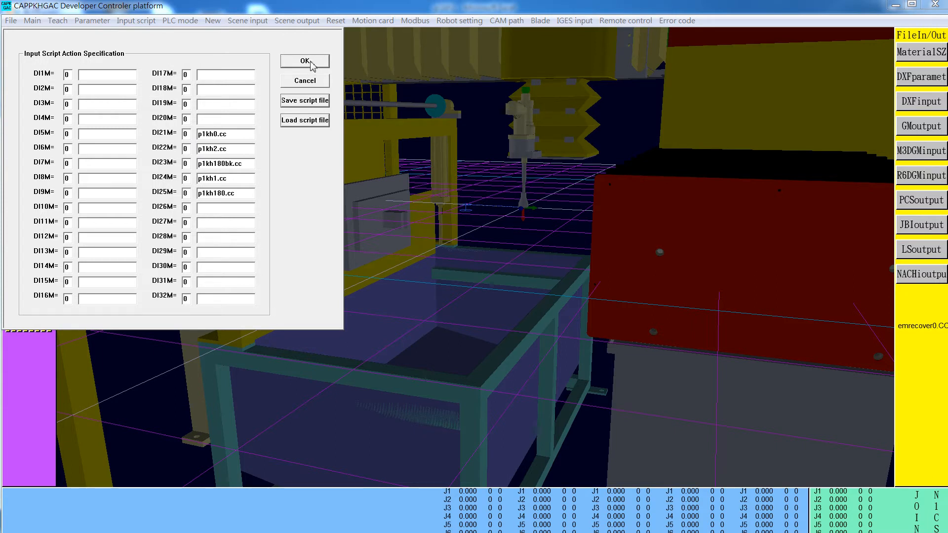
pyautogui.click(314, 83)
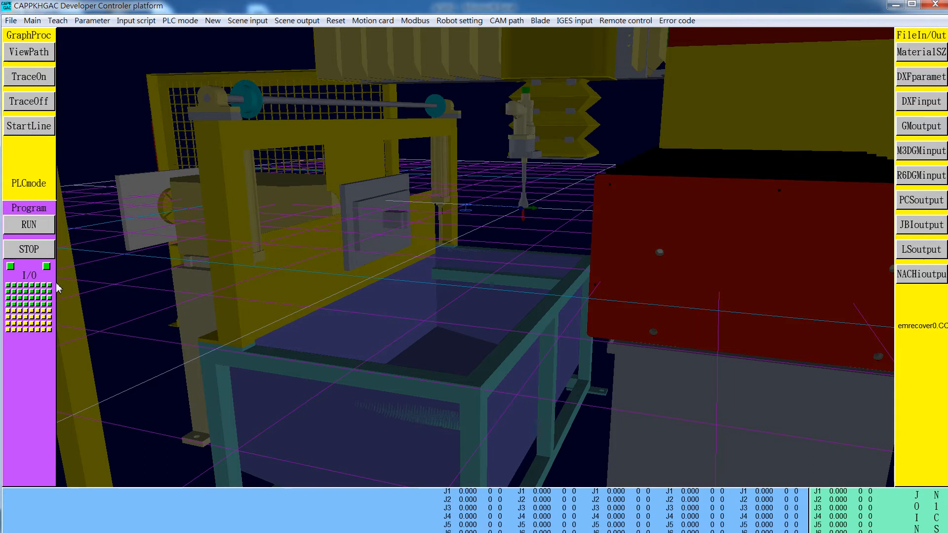
pyautogui.click(33, 299)
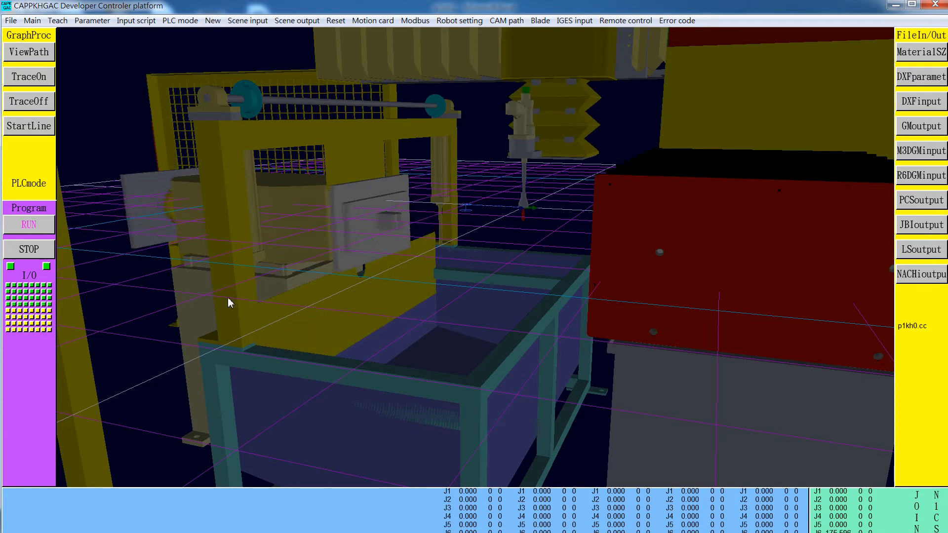